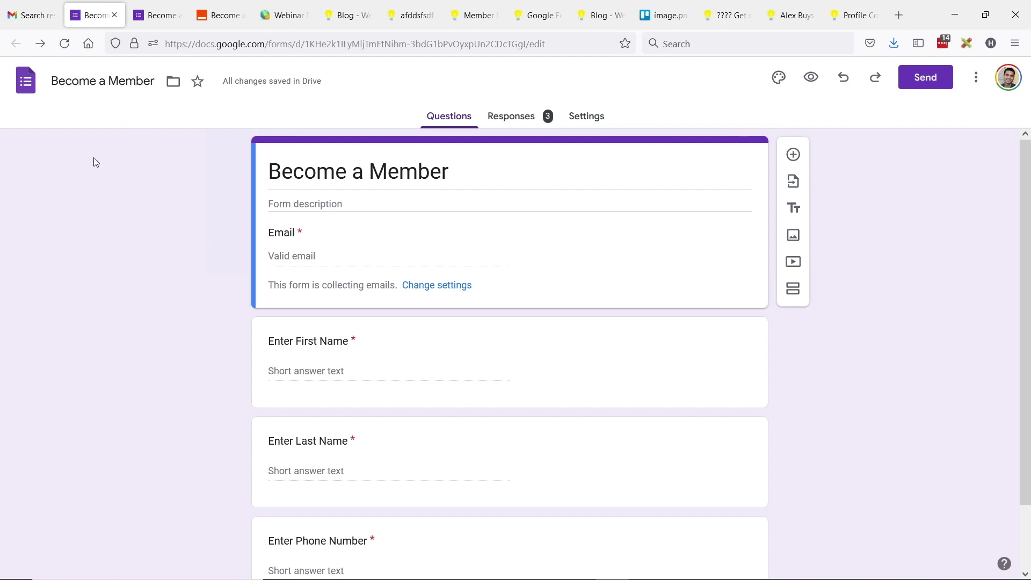
Step: Return to the 'Let's See How the API Works' slide listing Email, Password and Subscription ID
scroll(400, 257, "down", 1)
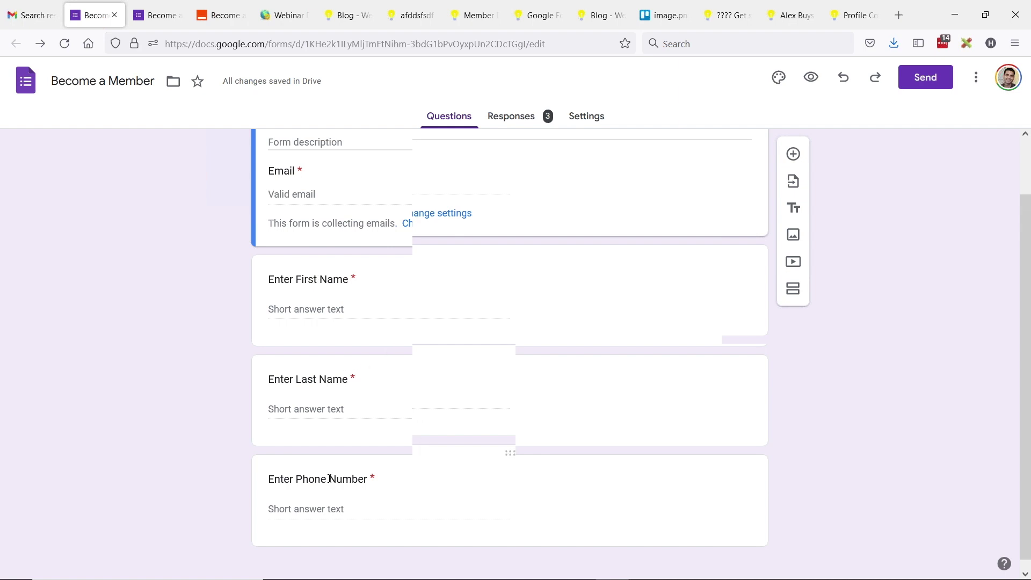
key("alt+Tab")
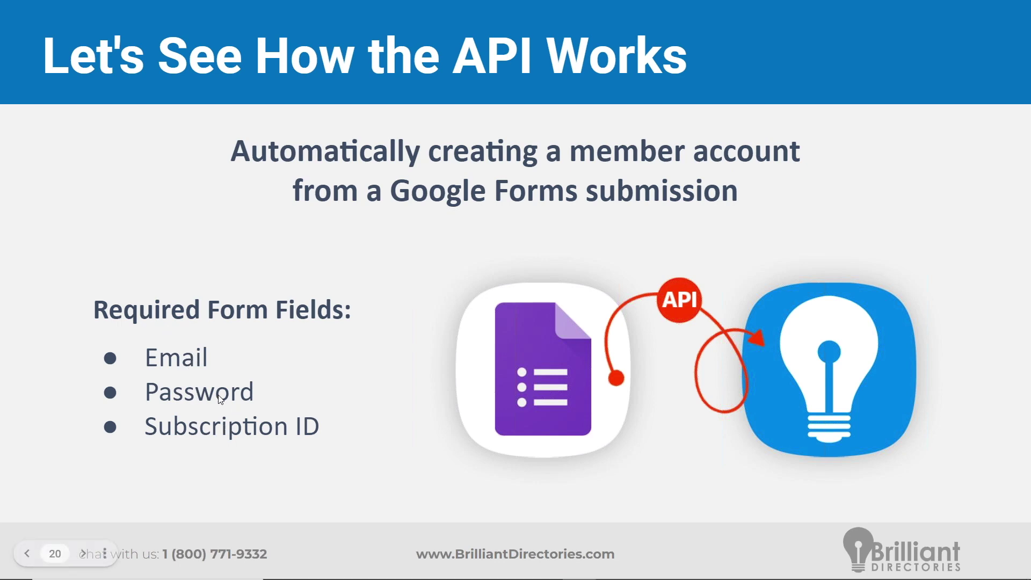
Step: Go back to the Become a Member form editor, scrolled up to its title
key("alt+Tab")
scroll(167, 386, "up", 2)
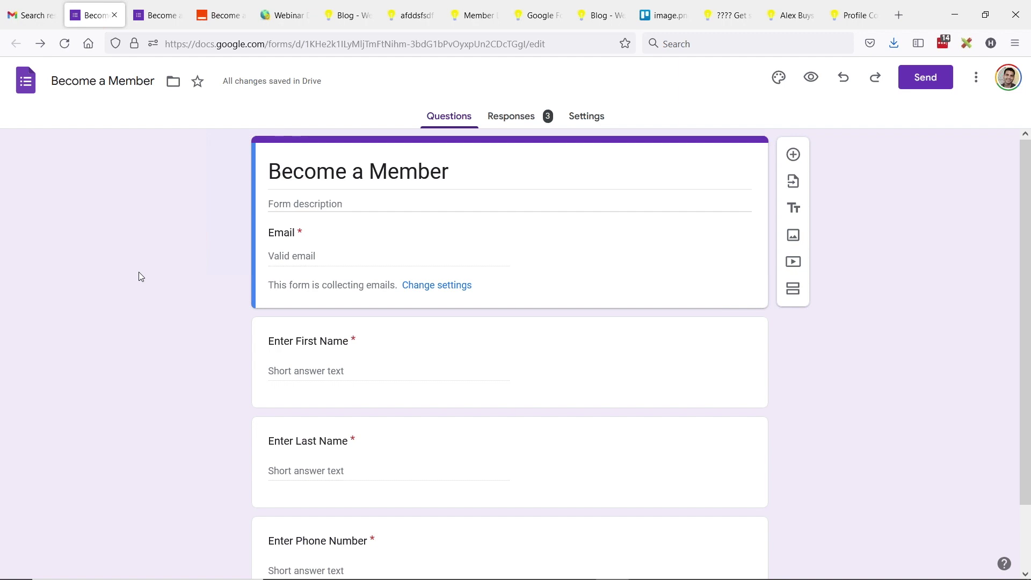
scroll(322, 250, "down", 1)
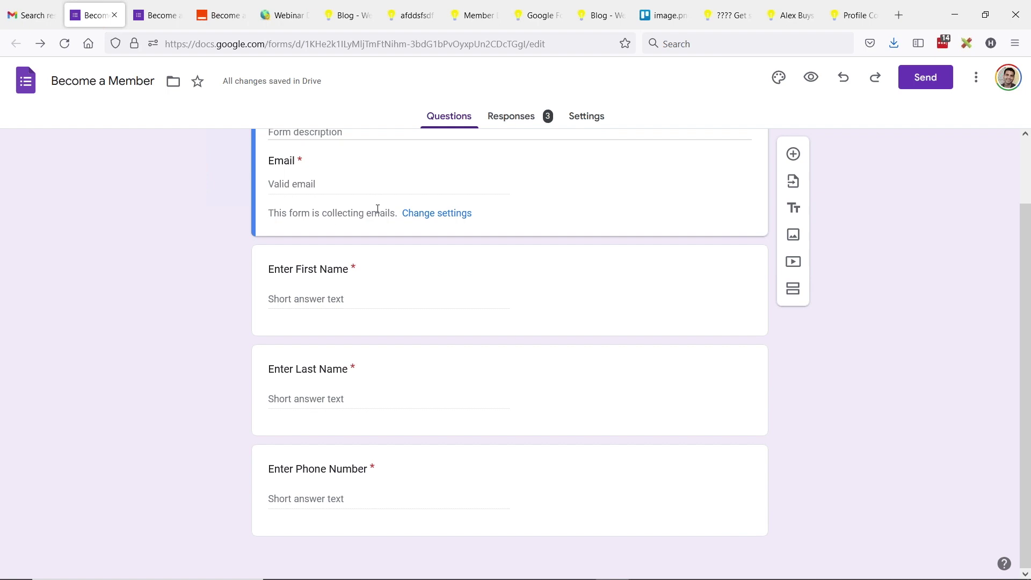
key("alt")
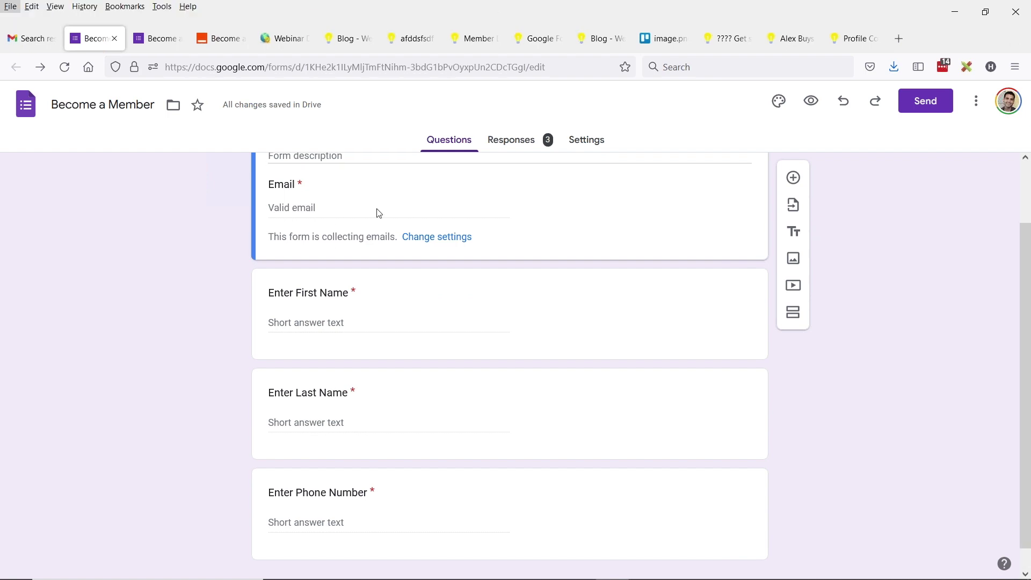
scroll(379, 212, "up", 2)
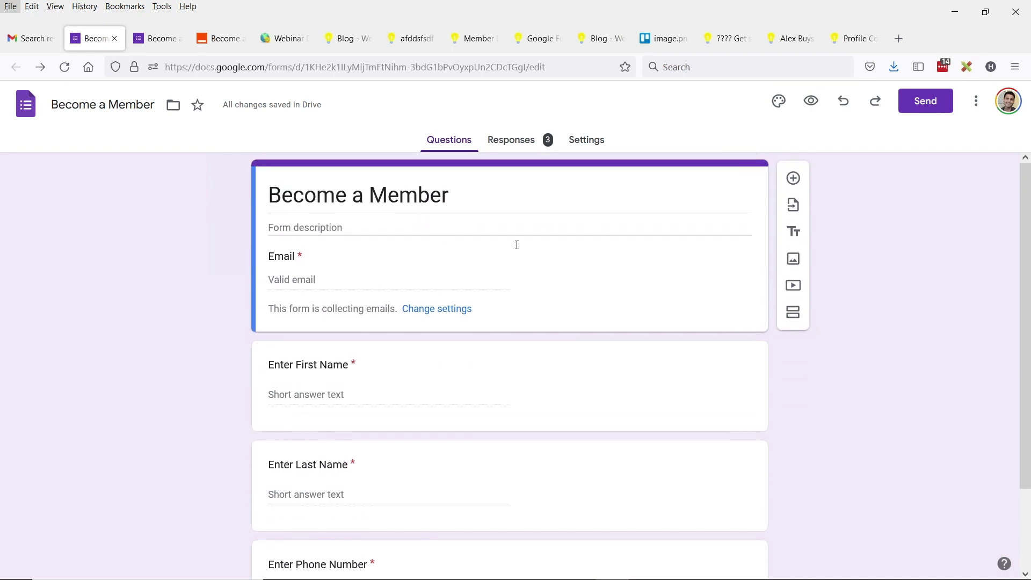
left_click(589, 140)
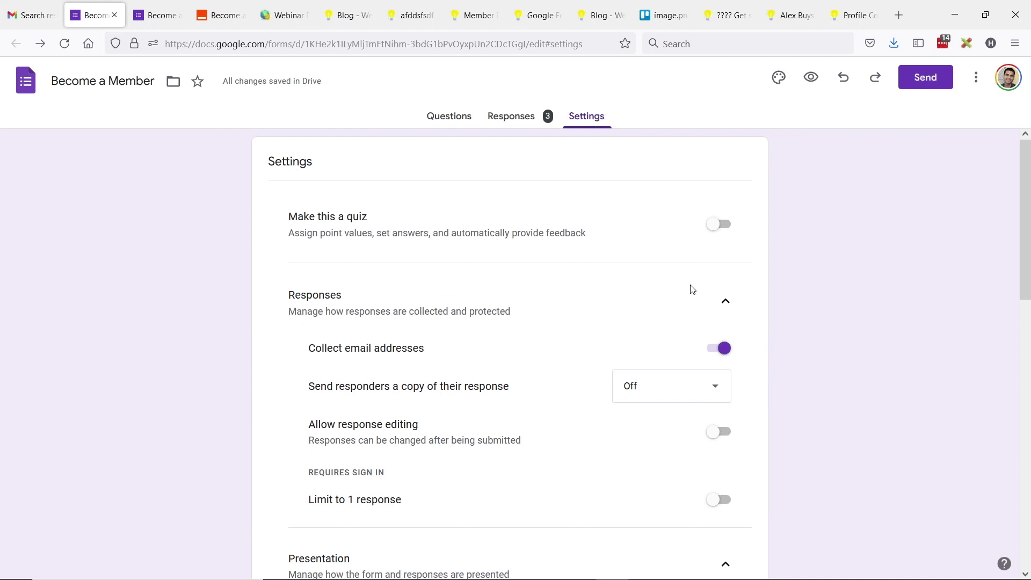
scroll(363, 285, "down", 3)
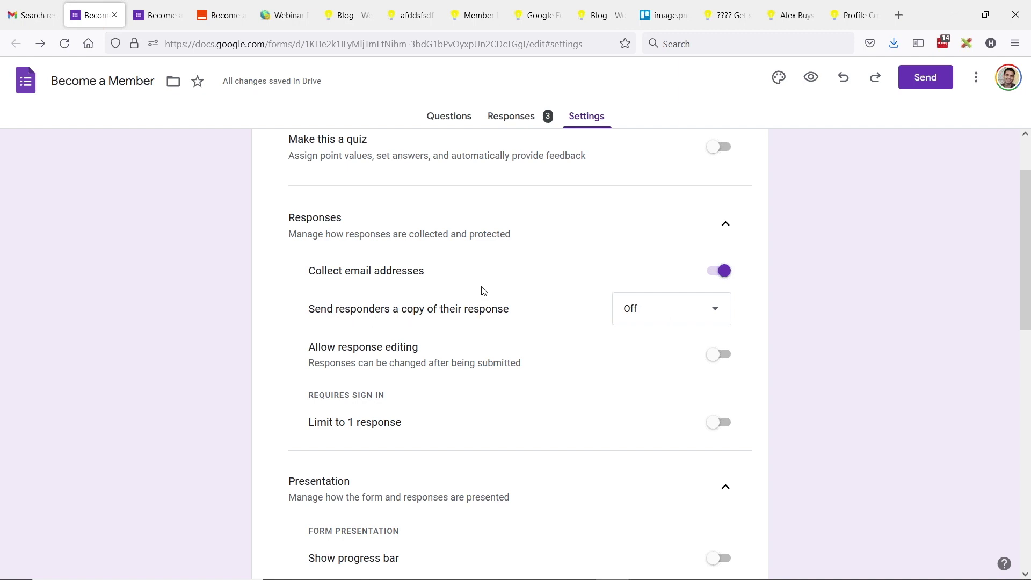
scroll(371, 338, "down", 1)
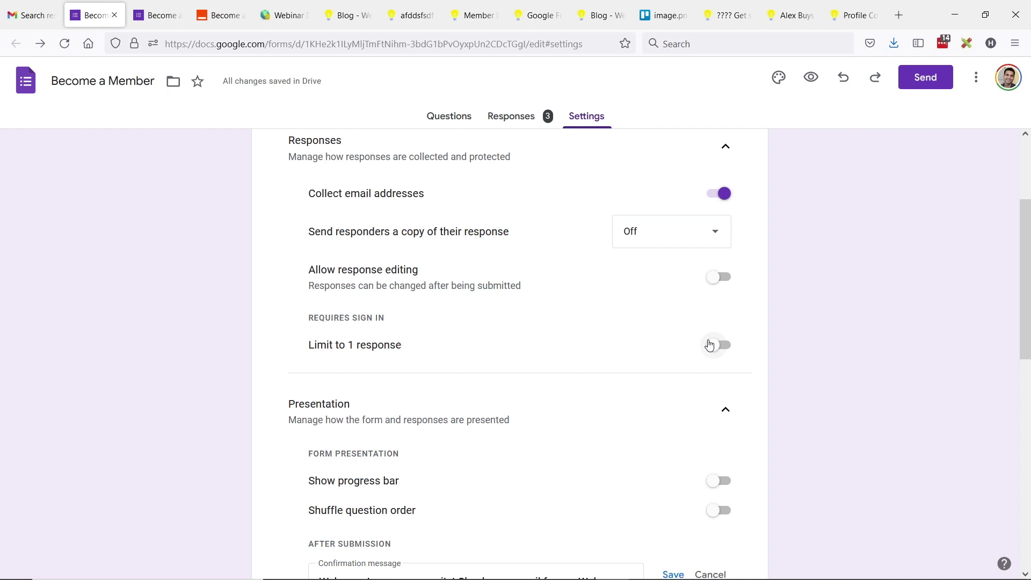
scroll(534, 333, "down", 3)
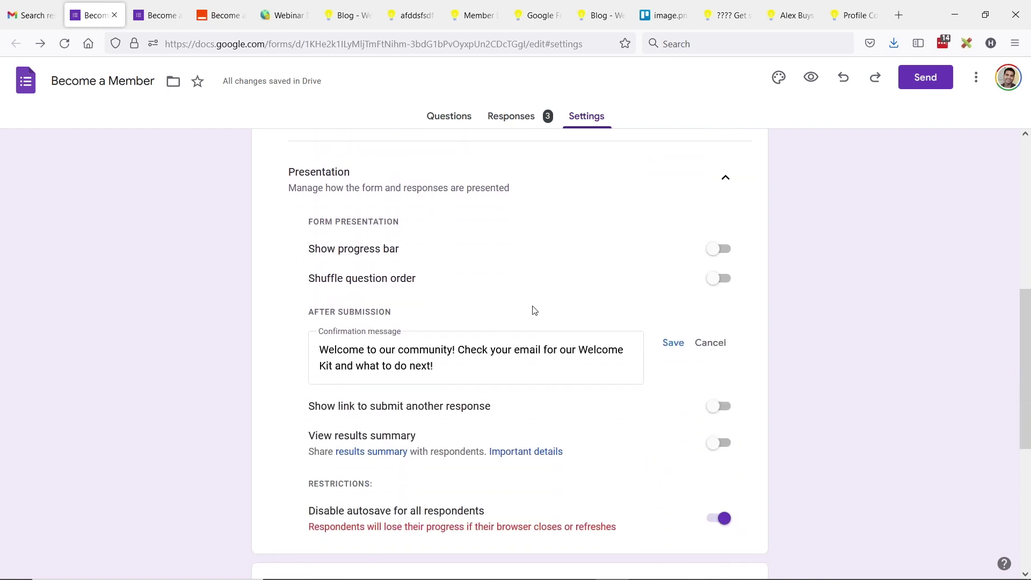
scroll(535, 310, "down", 1)
scroll(346, 242, "up", 1)
scroll(503, 348, "down", 3)
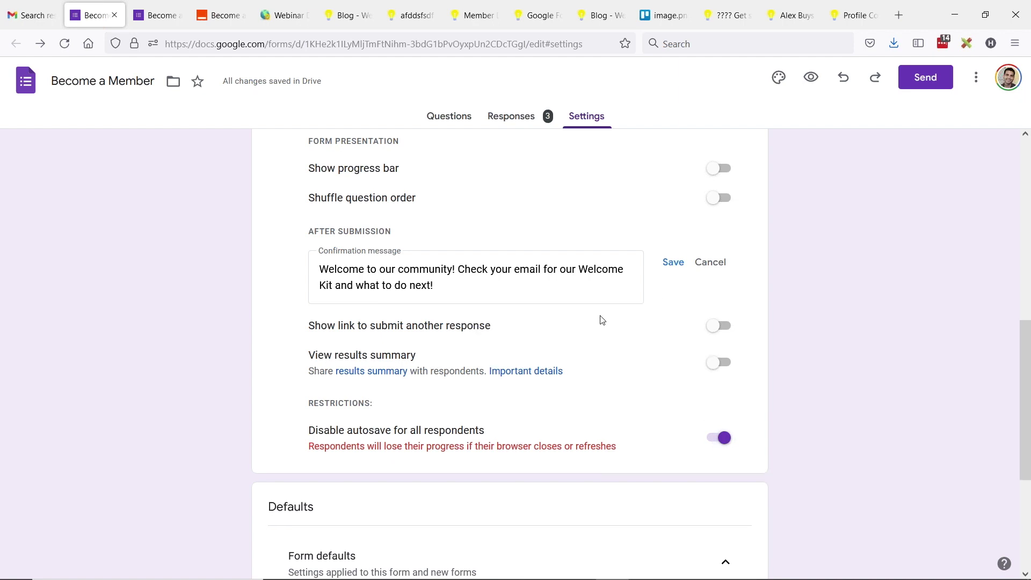
scroll(643, 324, "down", 3)
scroll(651, 288, "down", 2)
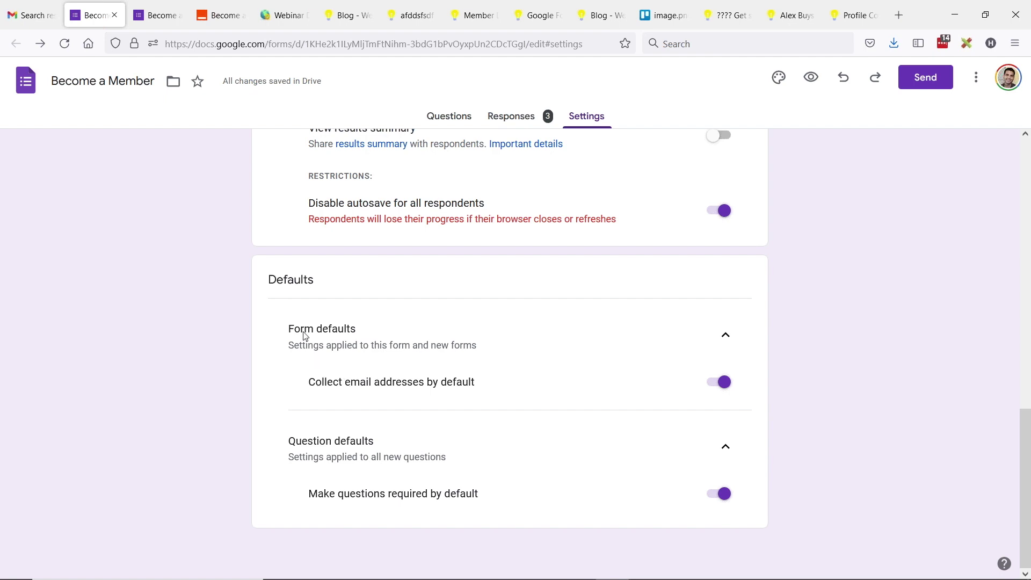
left_click(724, 339)
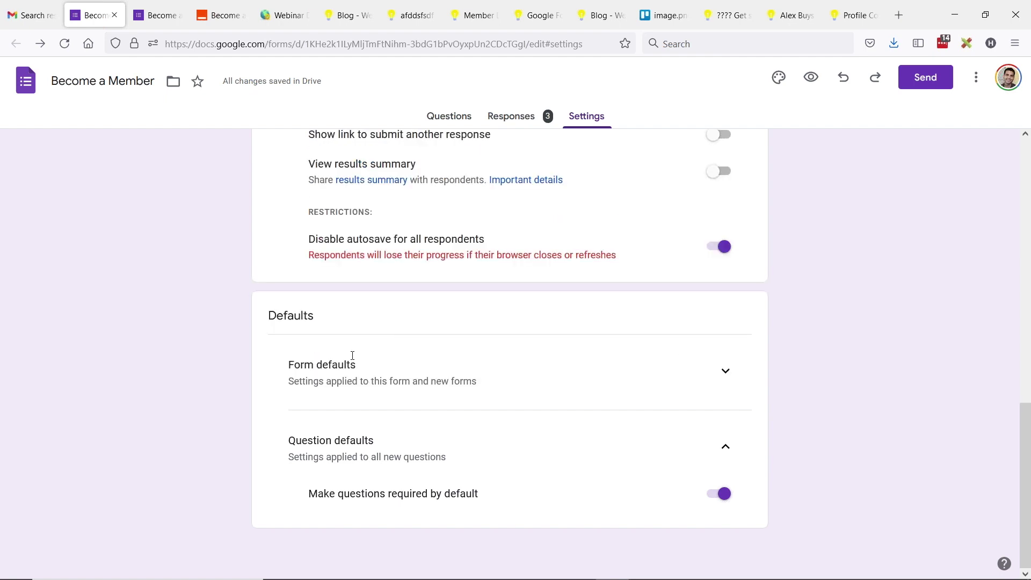
left_click(724, 372)
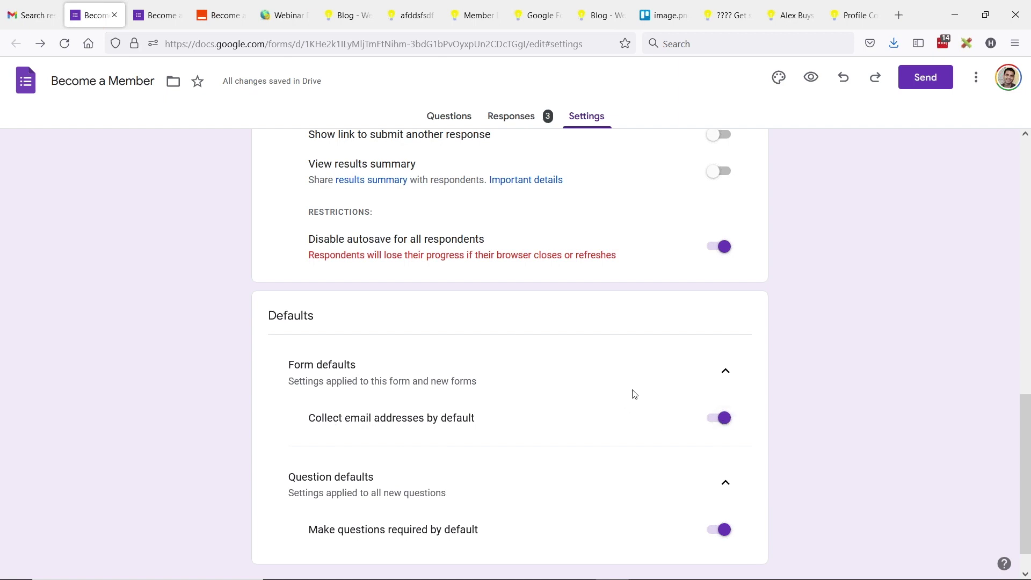
scroll(628, 422, "up", 7)
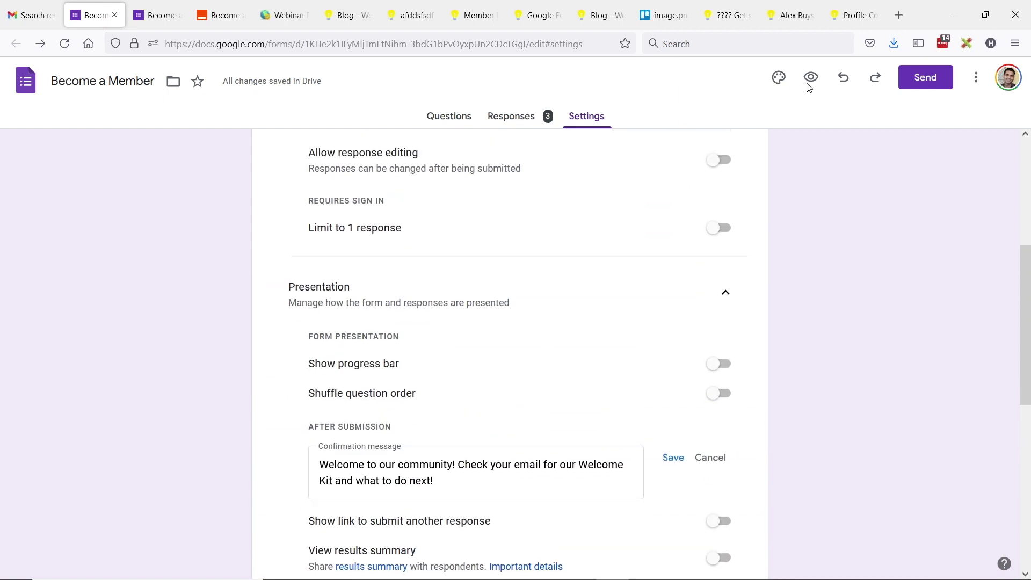
scroll(394, 197, "up", 5)
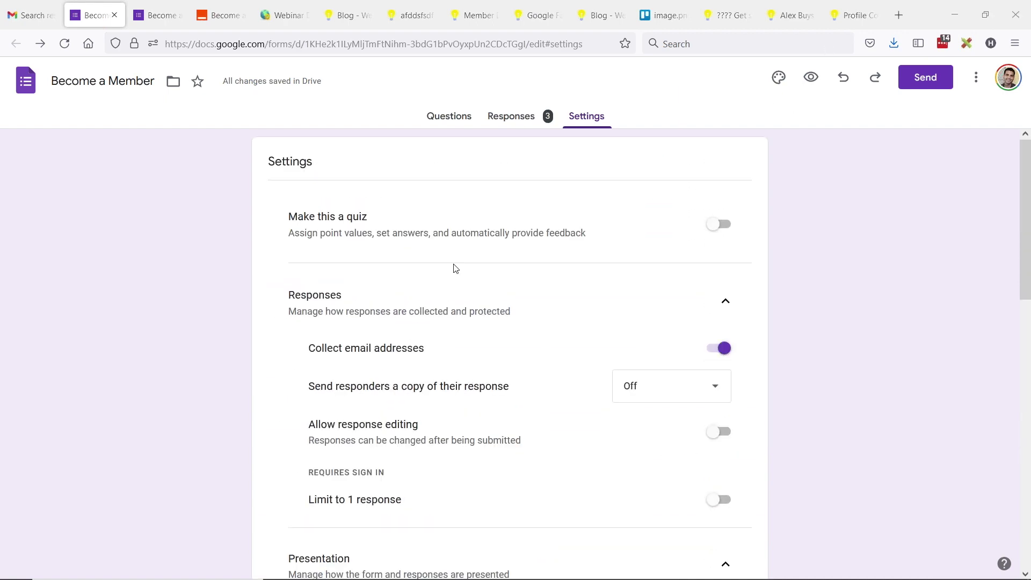
left_click(452, 116)
Step: Reload the Become a Member form's respondent preview and scroll through its questions
scroll(397, 442, "down", 2)
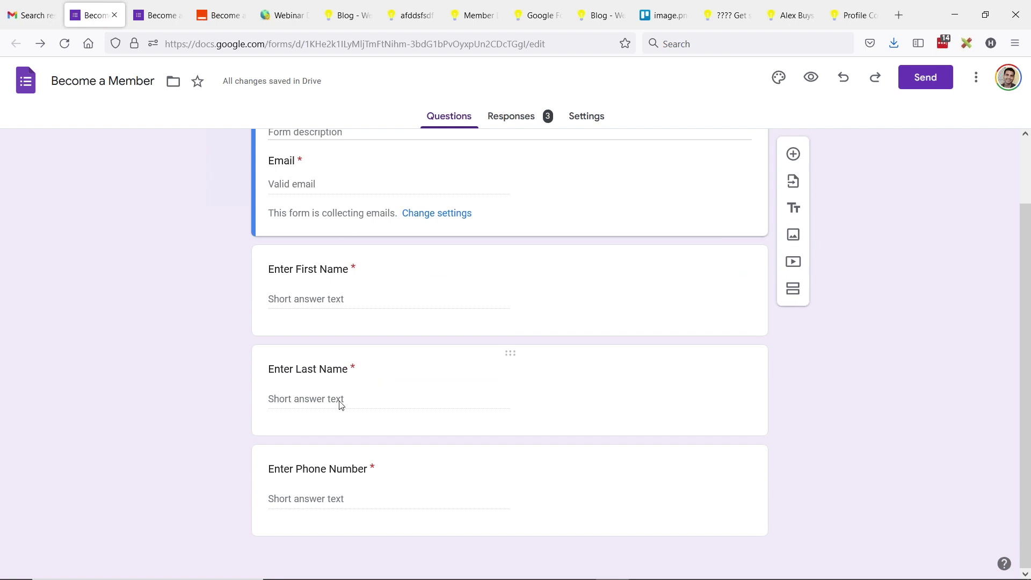
left_click(156, 15)
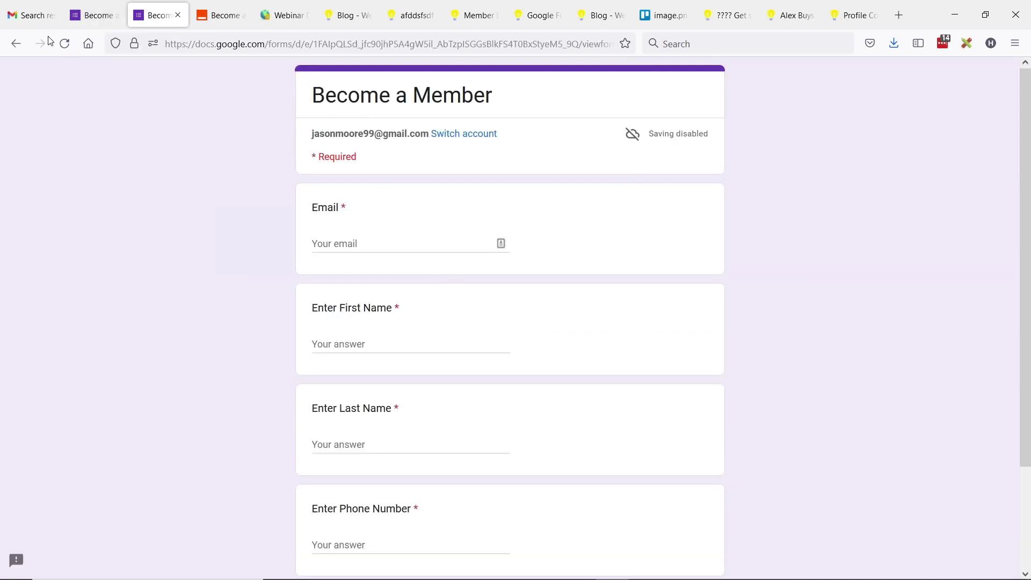
left_click(65, 43)
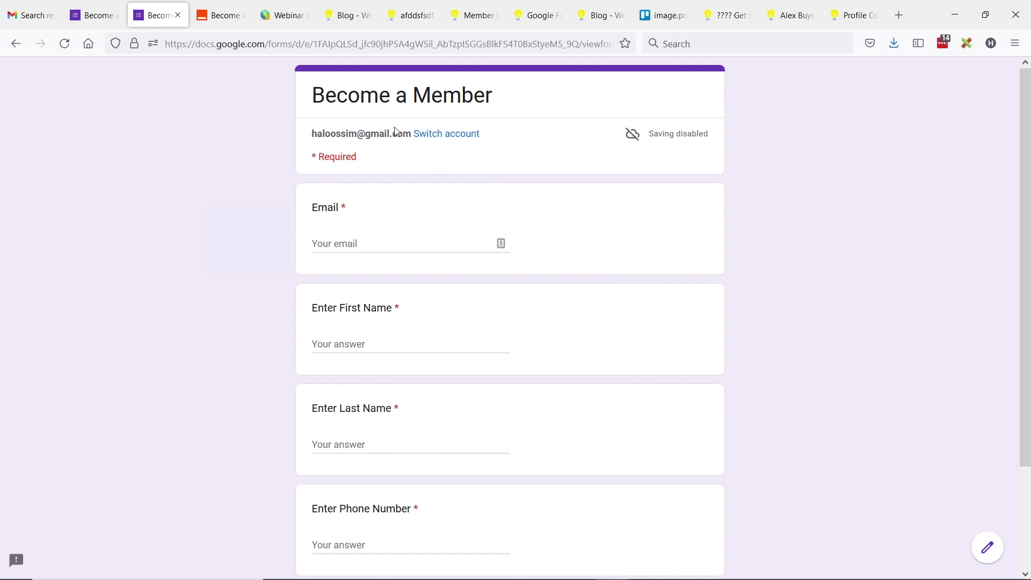
scroll(405, 230, "down", 2)
scroll(409, 226, "up", 2)
Step: Copy the form's 640×809 embed HTML code and view the Sign Up page embedding it
left_click(114, 19)
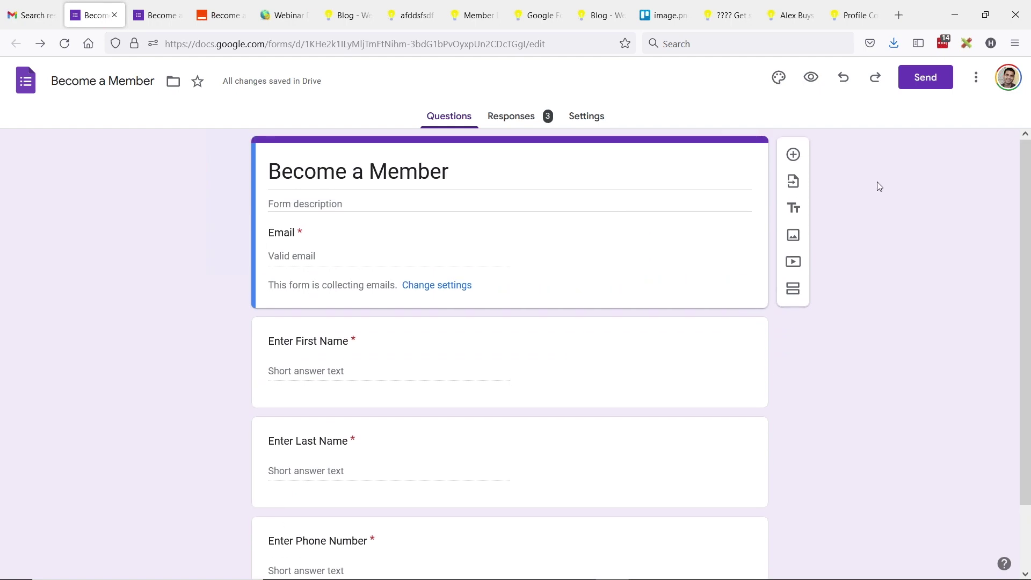
left_click(933, 82)
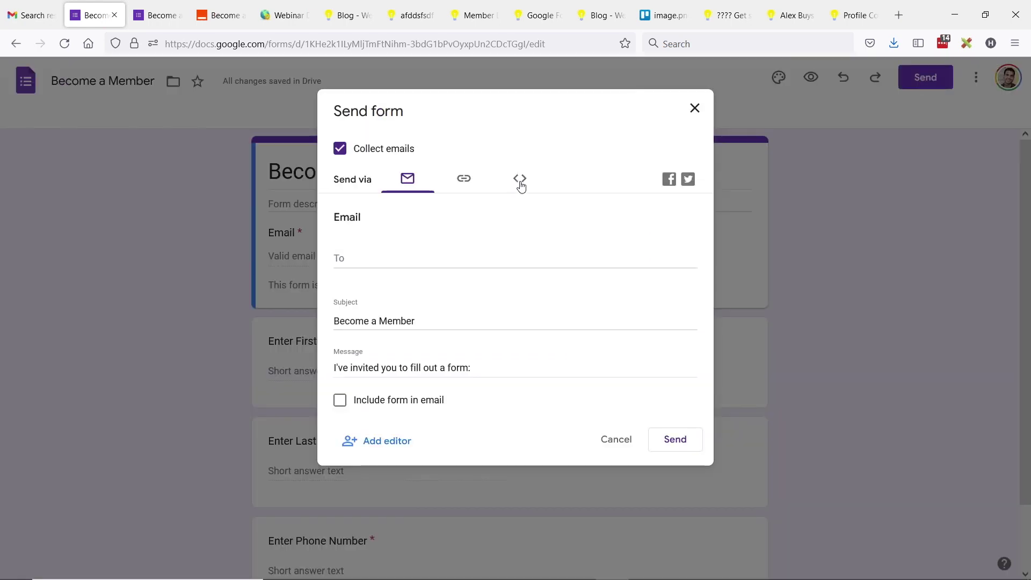
left_click(520, 179)
left_click(343, 240)
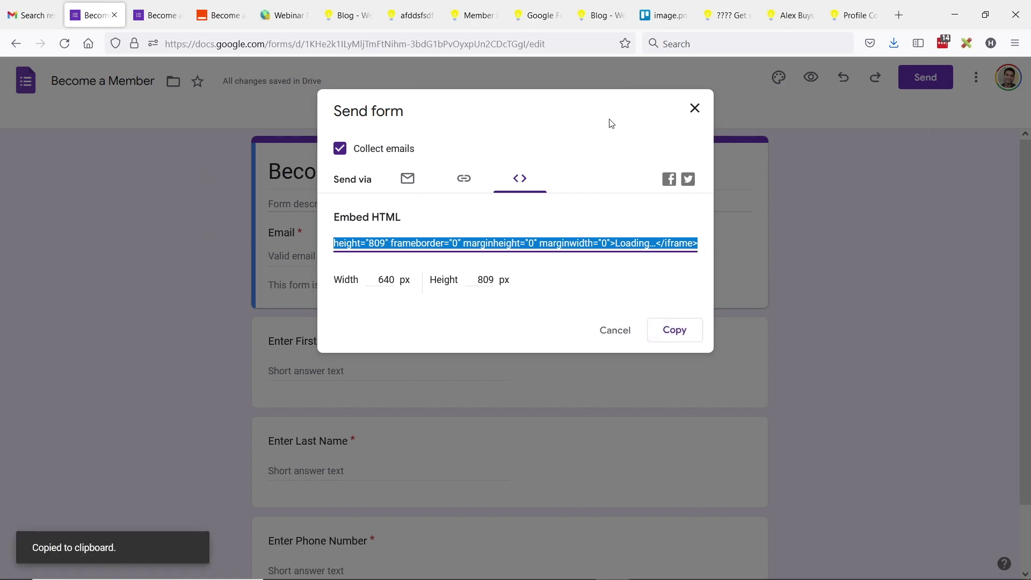
left_click(536, 16)
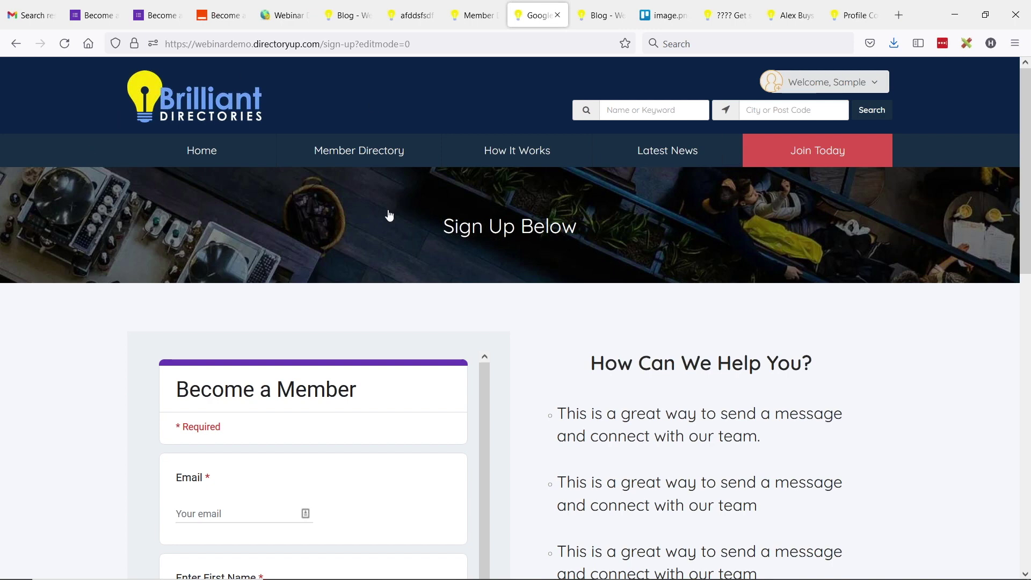
Step: Scroll through the Sign Up page to inspect the embedded Become a Member form
scroll(708, 320, "down", 4)
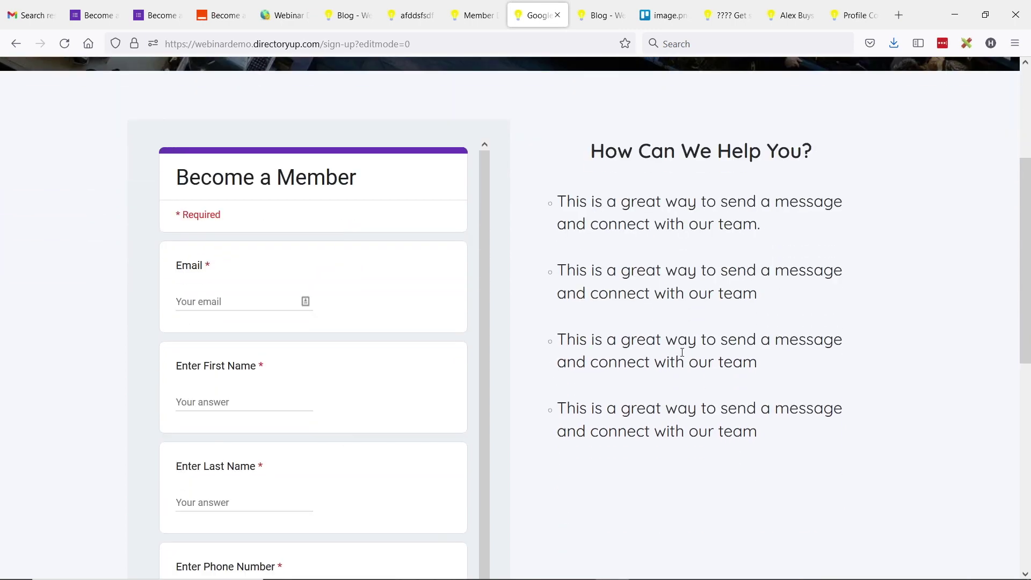
scroll(349, 214, "down", 1)
scroll(376, 215, "up", 4)
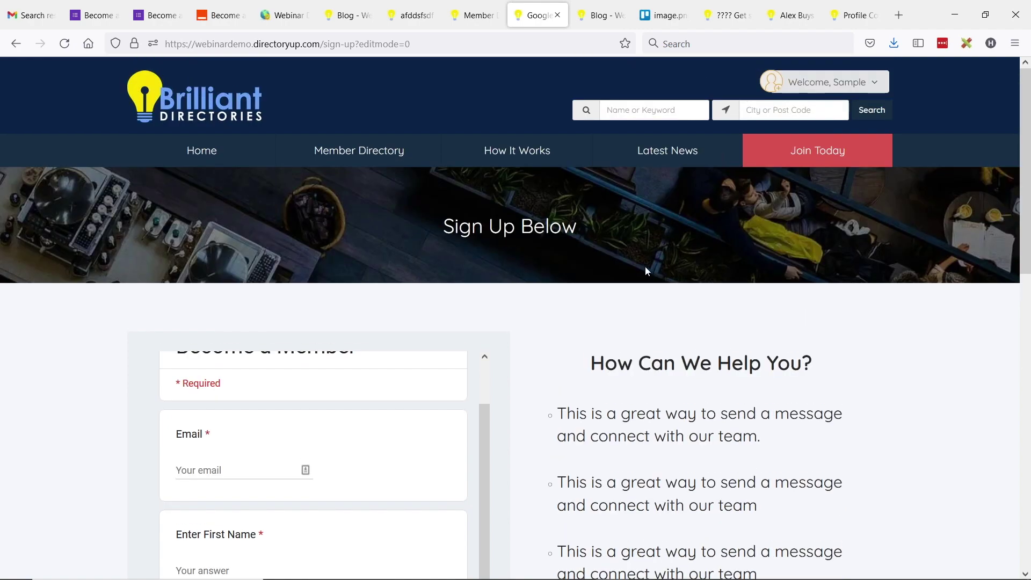
scroll(671, 268, "down", 4)
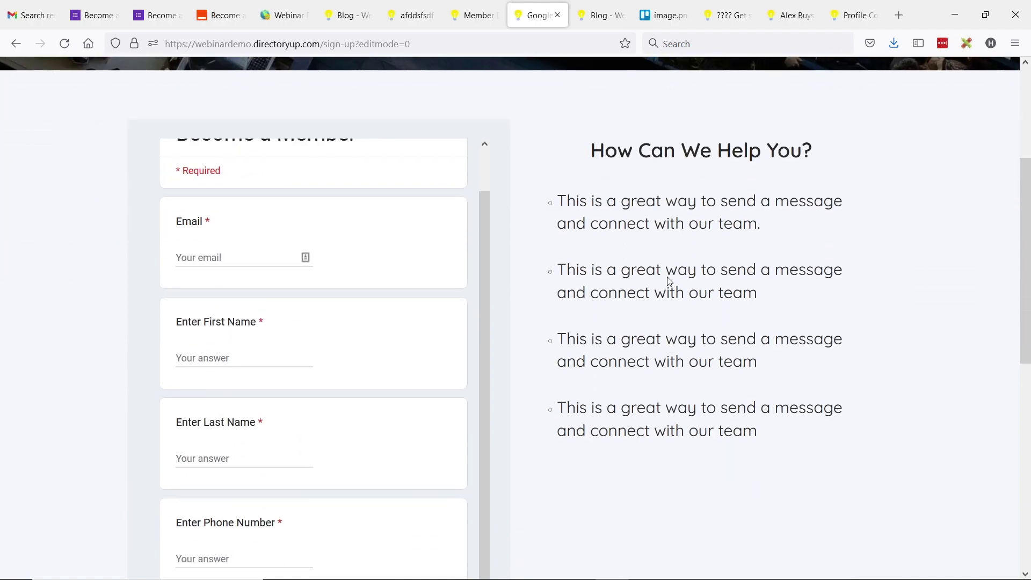
scroll(667, 285, "up", 2)
scroll(366, 306, "up", 1)
scroll(72, 267, "down", 3)
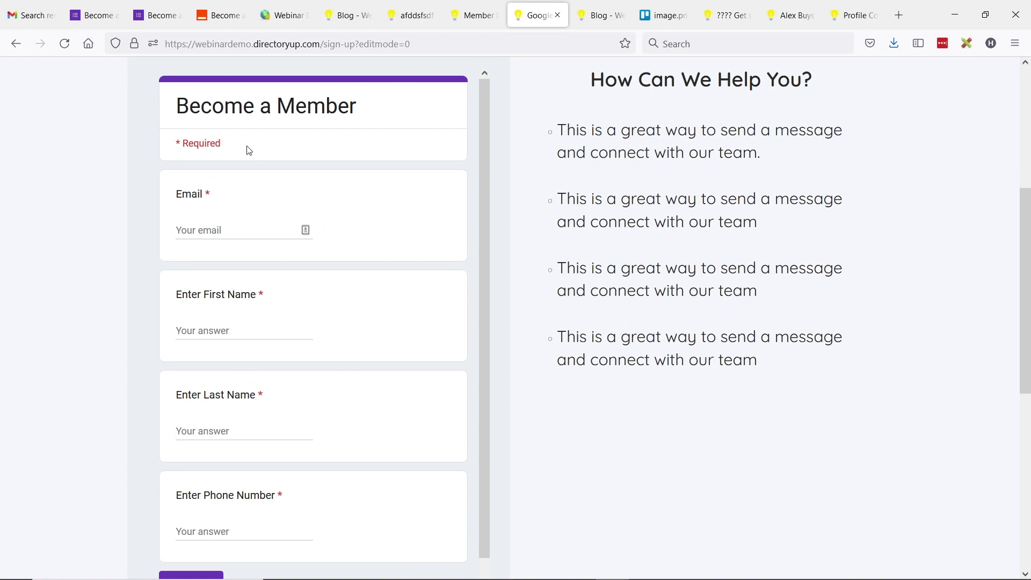
scroll(315, 211, "up", 3)
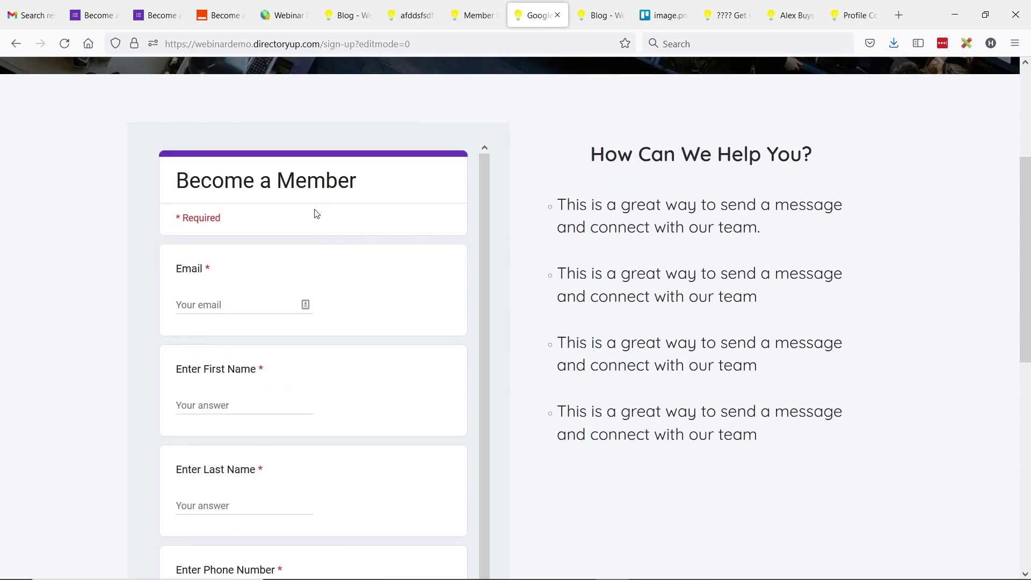
scroll(315, 210, "up", 3)
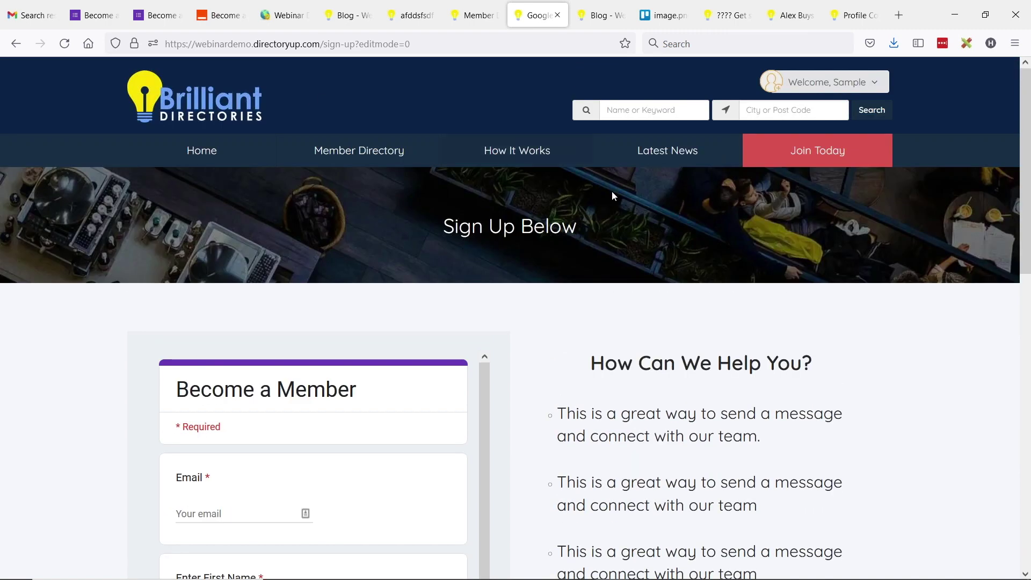
Step: Log out of the member account and switch to the admin Widget Manager
left_click(874, 83)
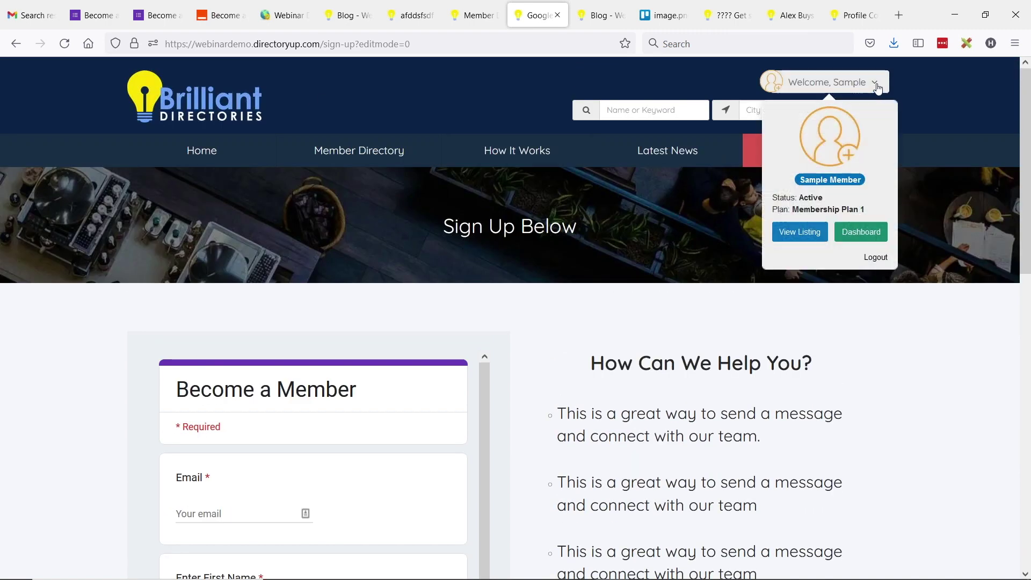
left_click(884, 266)
left_click(271, 15)
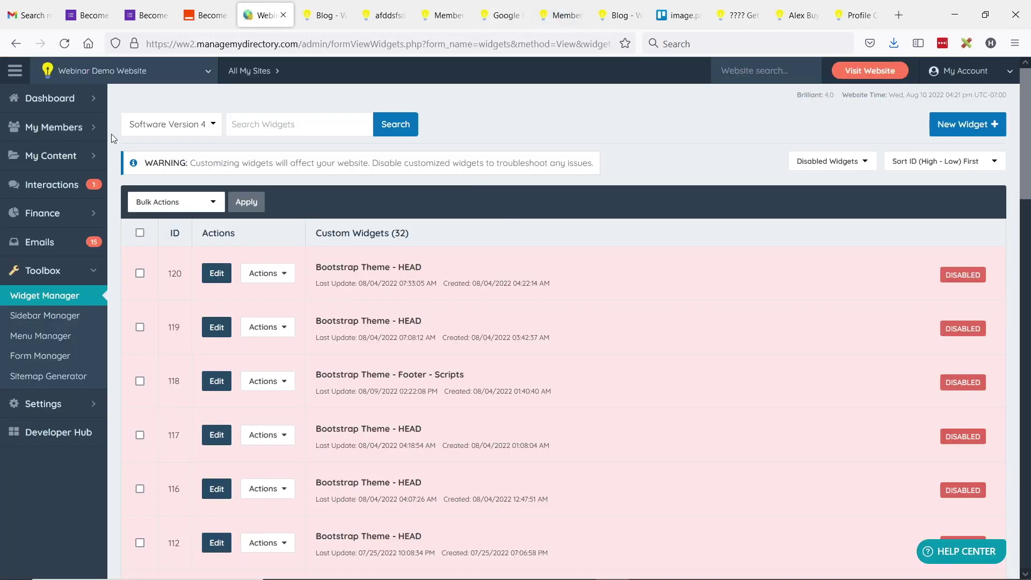
Step: Check Search Members for the newest member ID 117, then bring up the Sign Up page
mouse_move(105, 129)
left_click(137, 125)
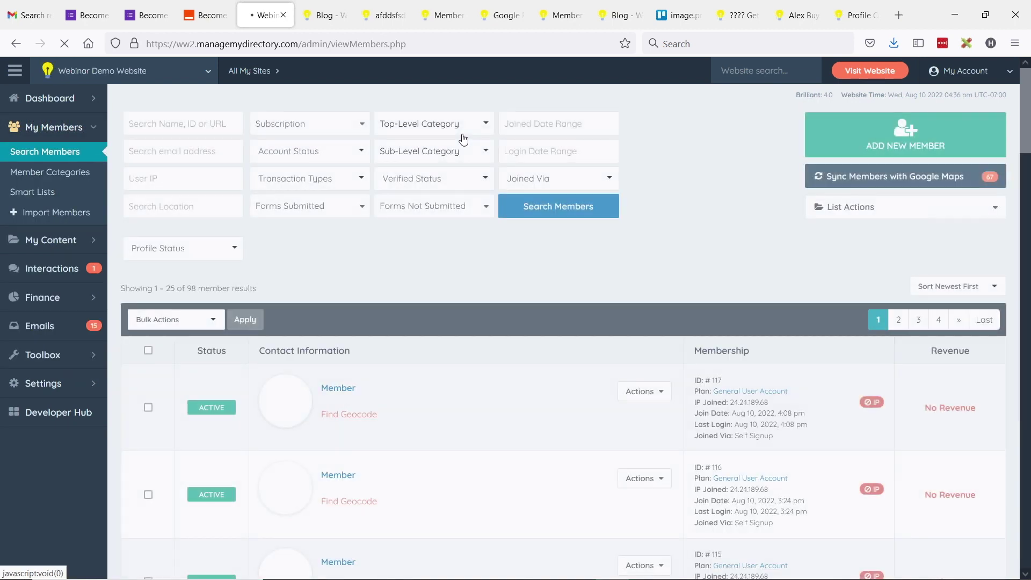
scroll(824, 252, "down", 2)
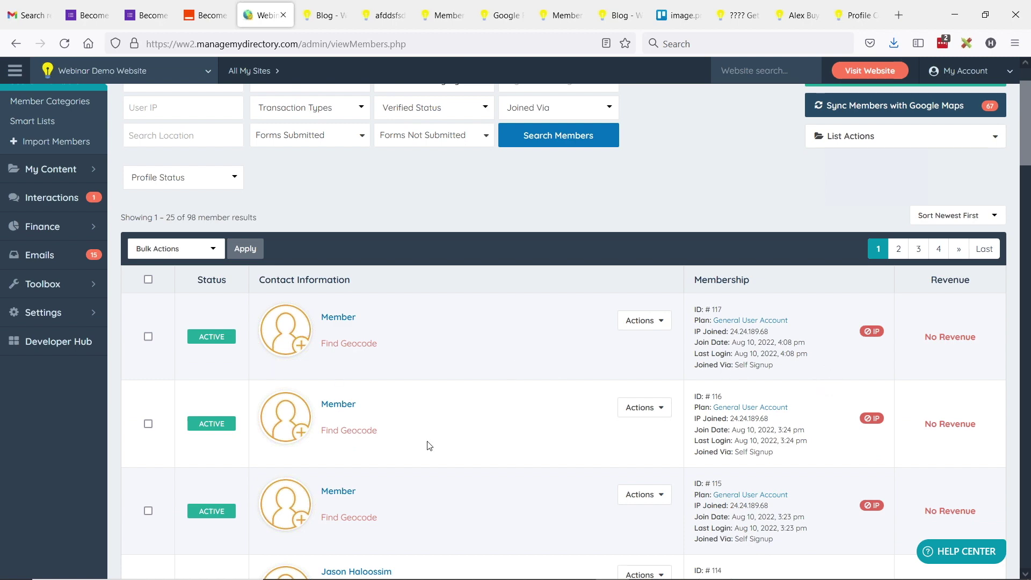
scroll(704, 383, "down", 2)
scroll(732, 400, "up", 4)
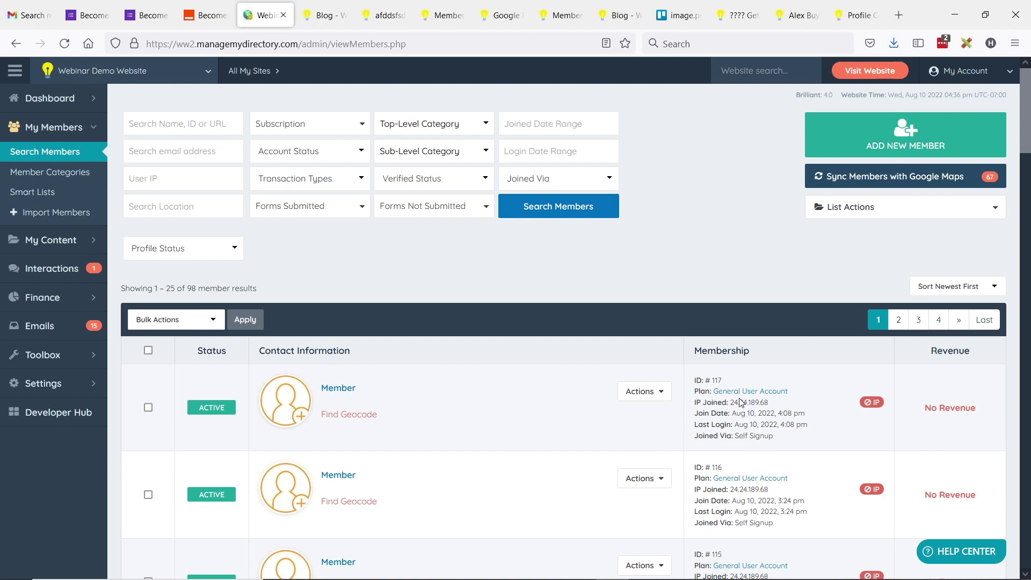
left_click_drag(696, 380, 727, 381)
double_click(718, 381)
left_click_drag(504, 20, 328, 17)
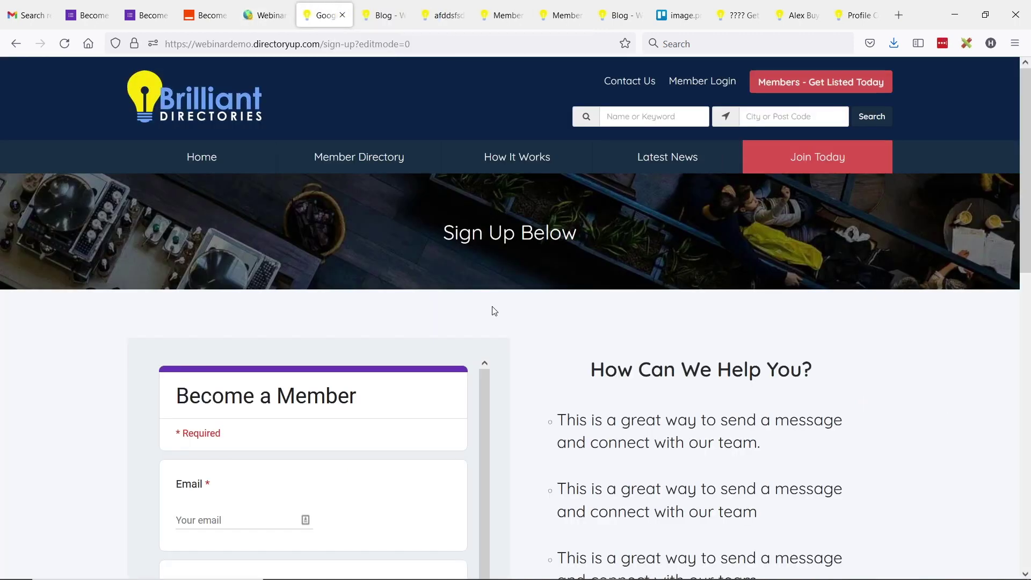
Step: Reload the Sign Up page and enter a test applicant's email, first name and last name
scroll(625, 207, "down", 3)
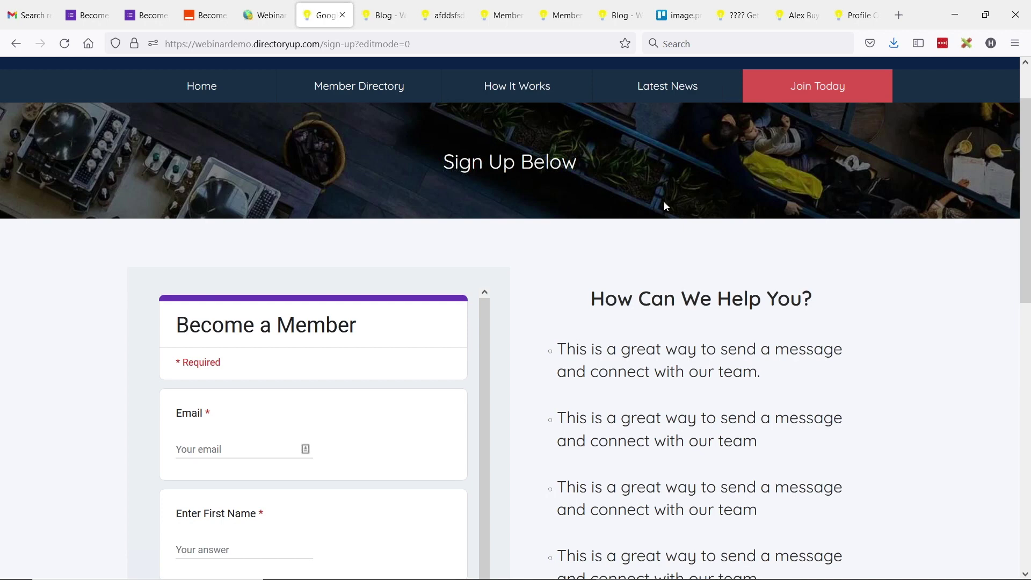
scroll(663, 243, "down", 3)
scroll(664, 245, "down", 3)
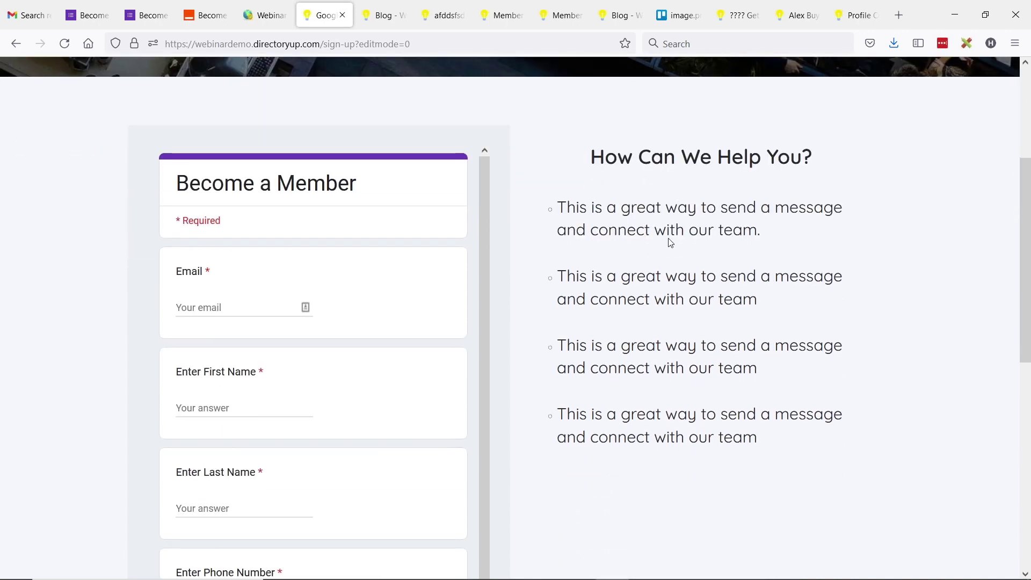
left_click(65, 44)
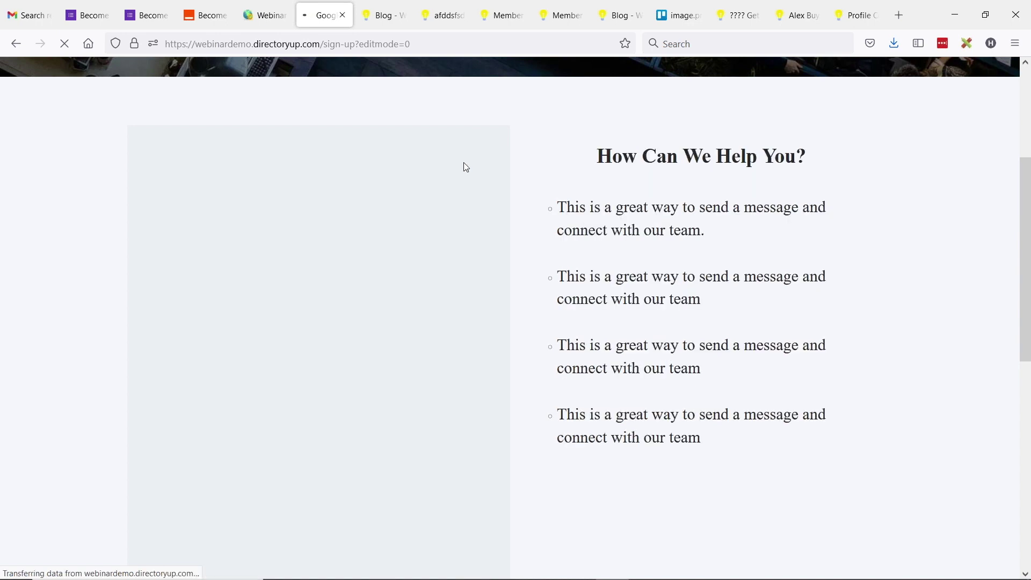
left_click(228, 306)
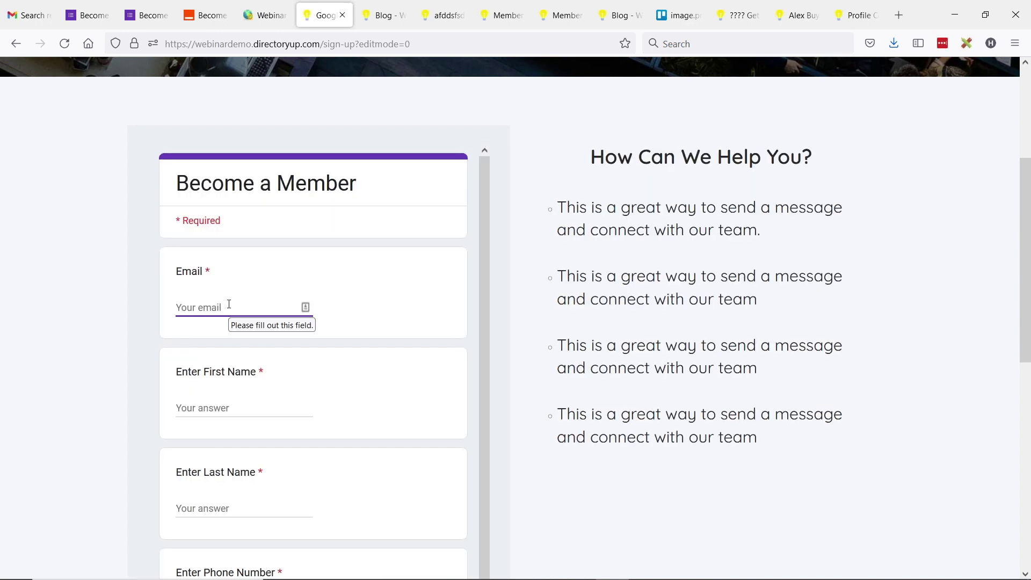
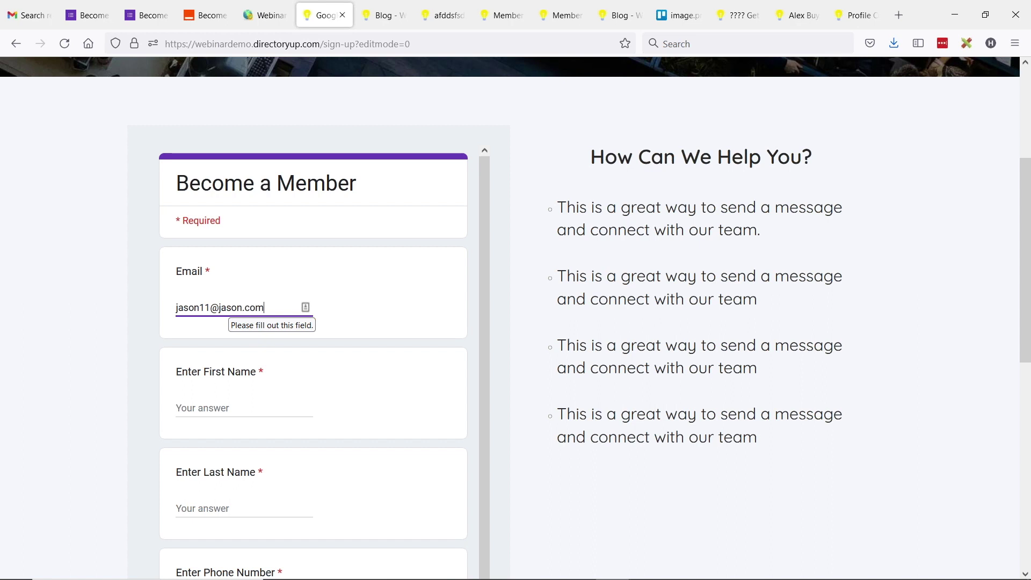
left_click(247, 409)
key("Tab")
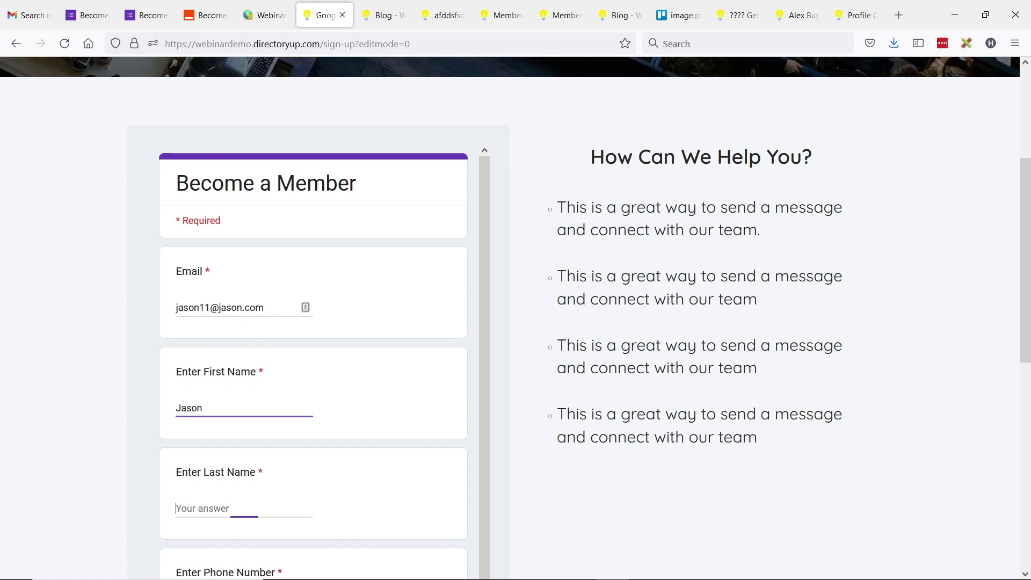
Step: Add the applicant's phone number, submit the form, and return to the admin member list
scroll(516, 322, "down", 1)
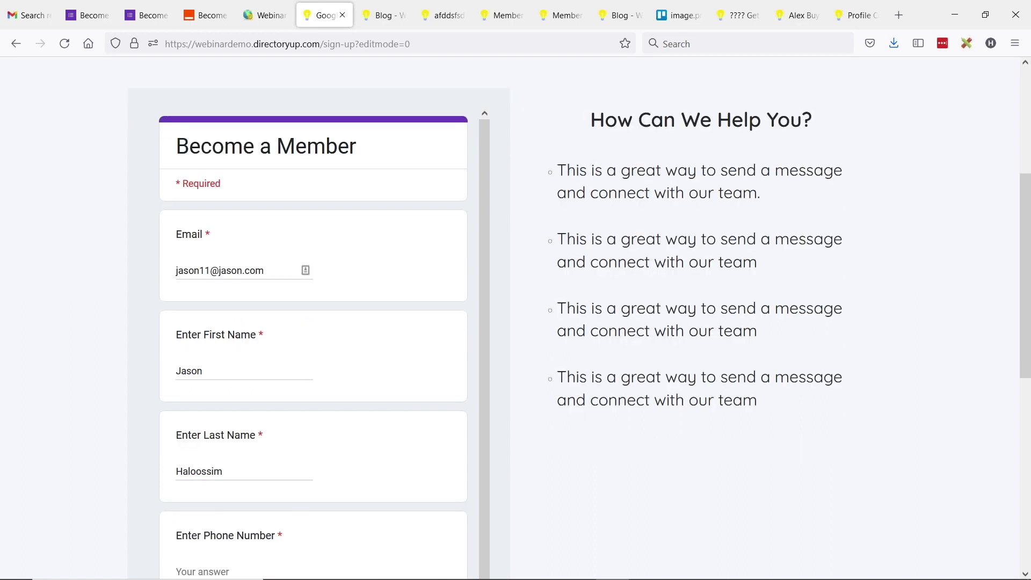
type("310-555-5555")
scroll(267, 396, "down", 1)
scroll(264, 391, "down", 1)
left_click(208, 507)
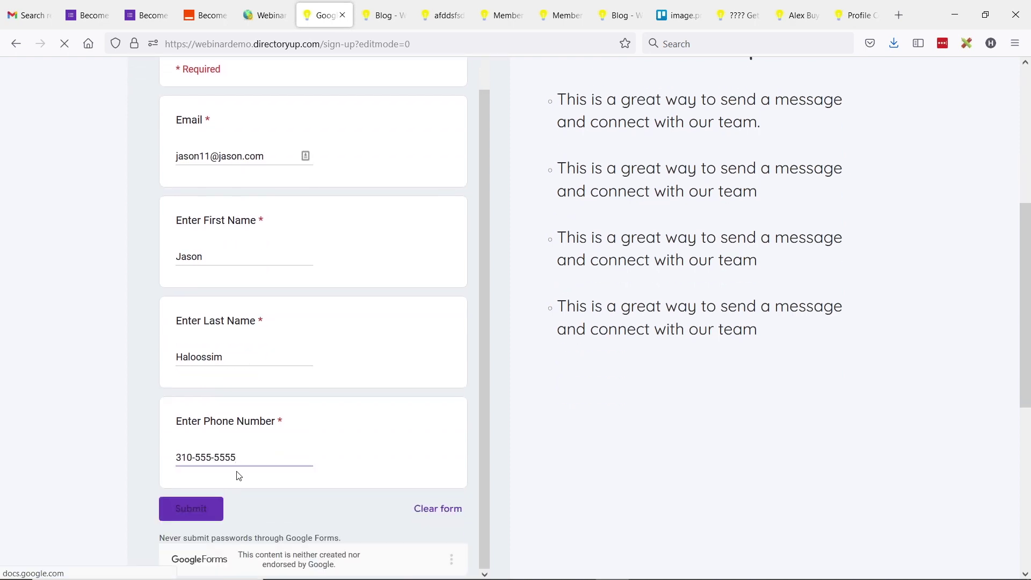
scroll(323, 367, "up", 2)
scroll(326, 362, "up", 1)
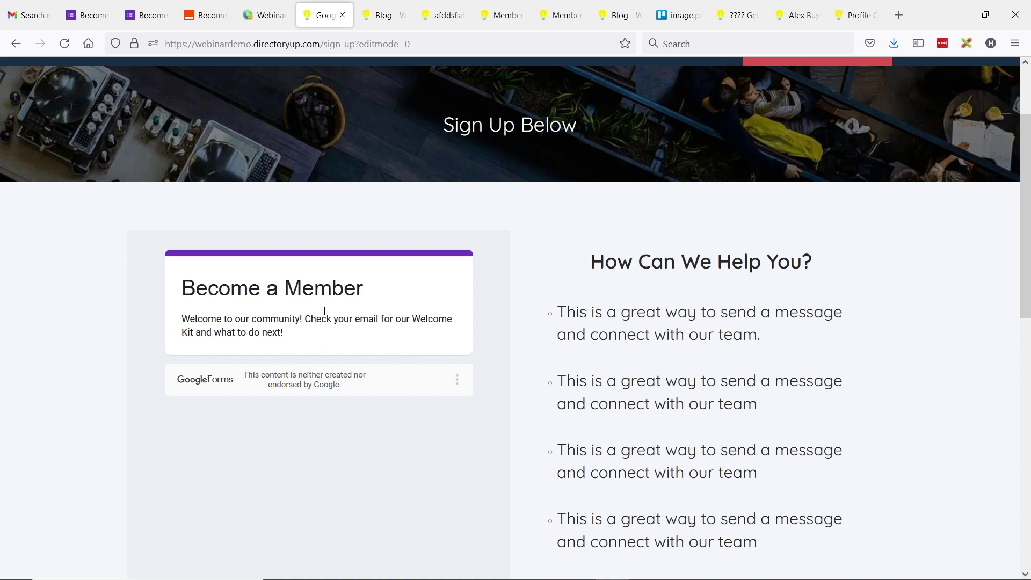
left_click(264, 15)
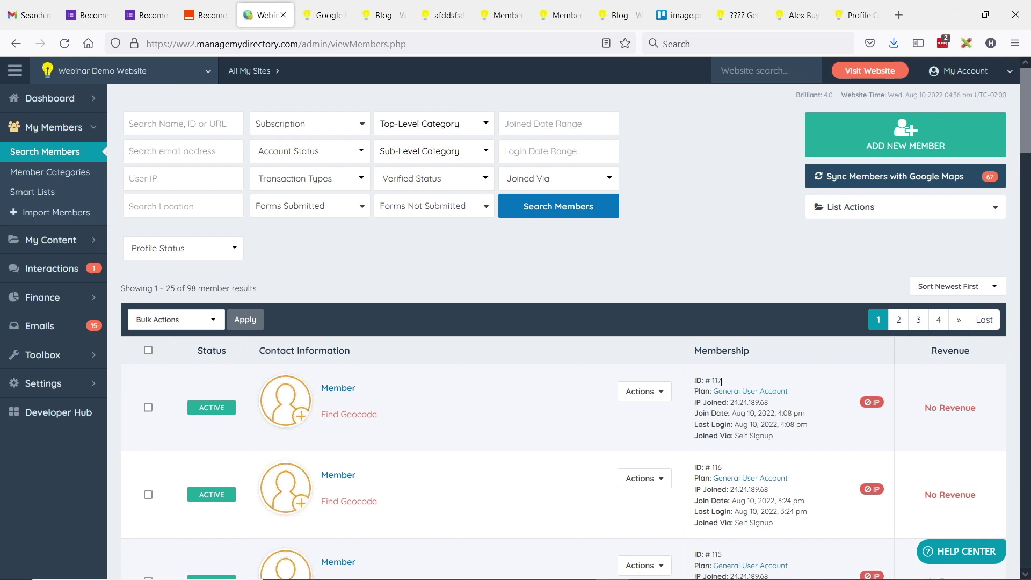
Step: Refresh Search Members to reveal new member ID 118 and its phone number, 99 results total
left_click_drag(696, 380, 747, 383)
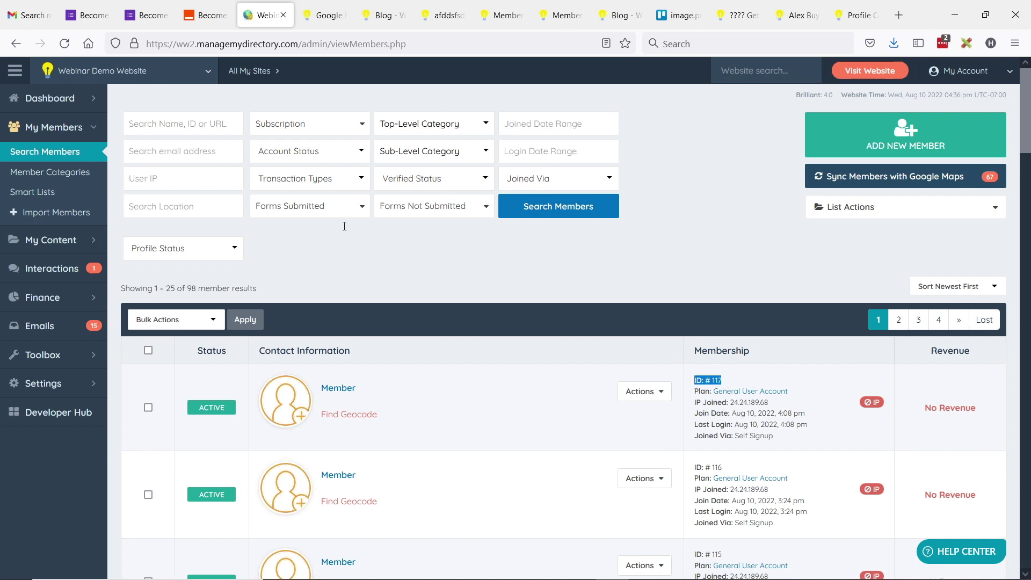
left_click(82, 160)
key("ctrl+plus")
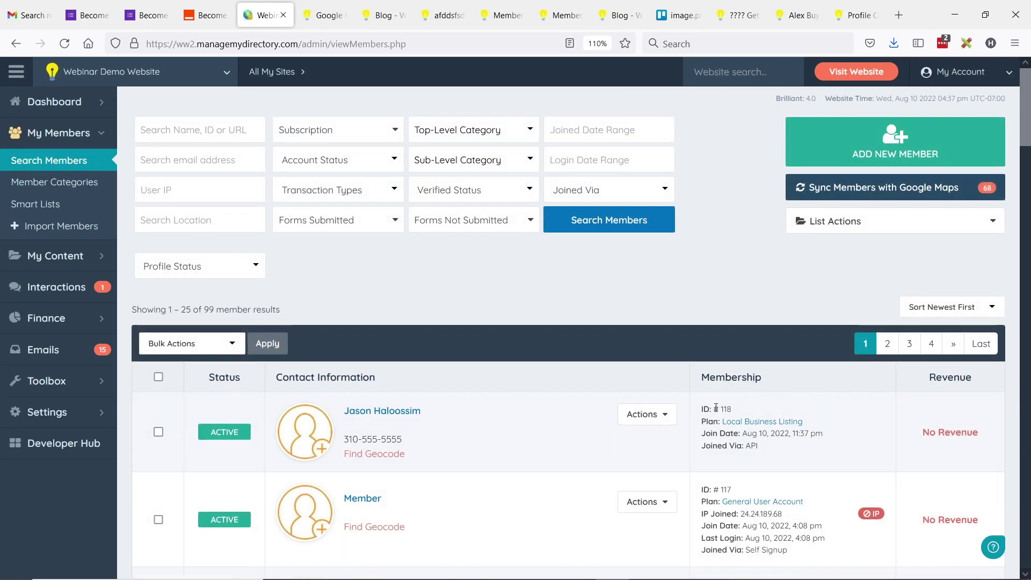
left_click_drag(704, 409, 747, 411)
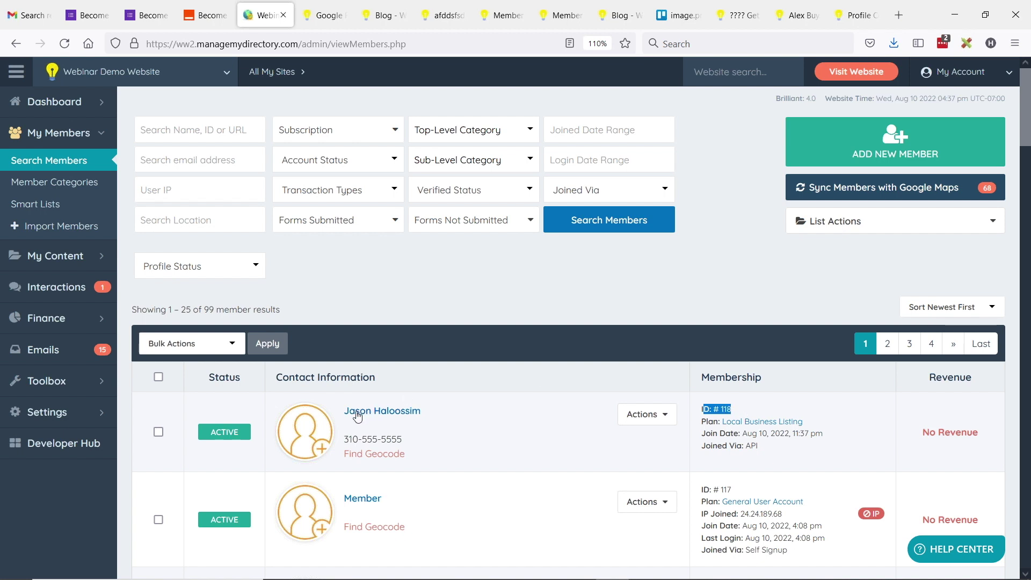
left_click_drag(347, 441, 417, 441)
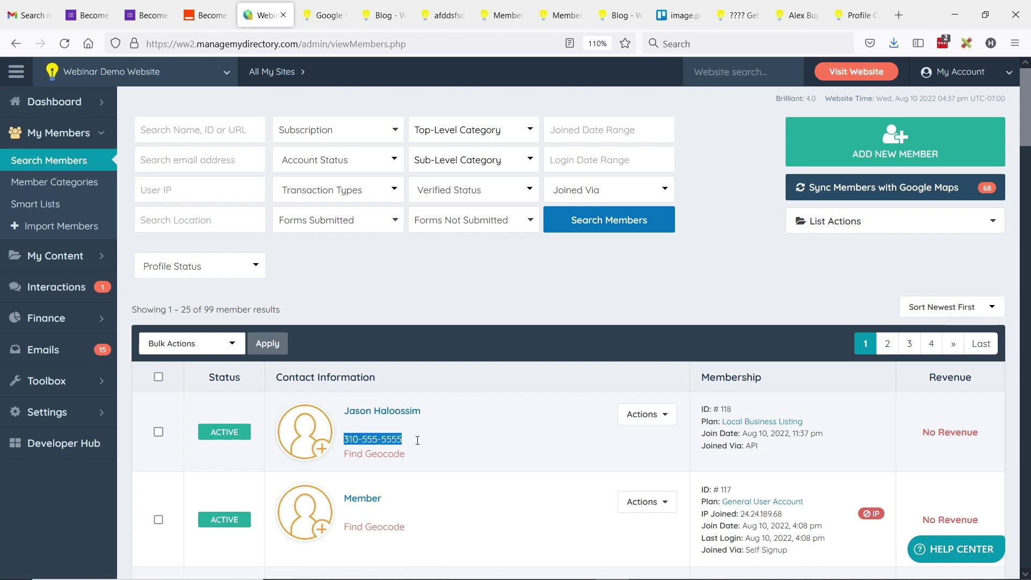
left_click(769, 412)
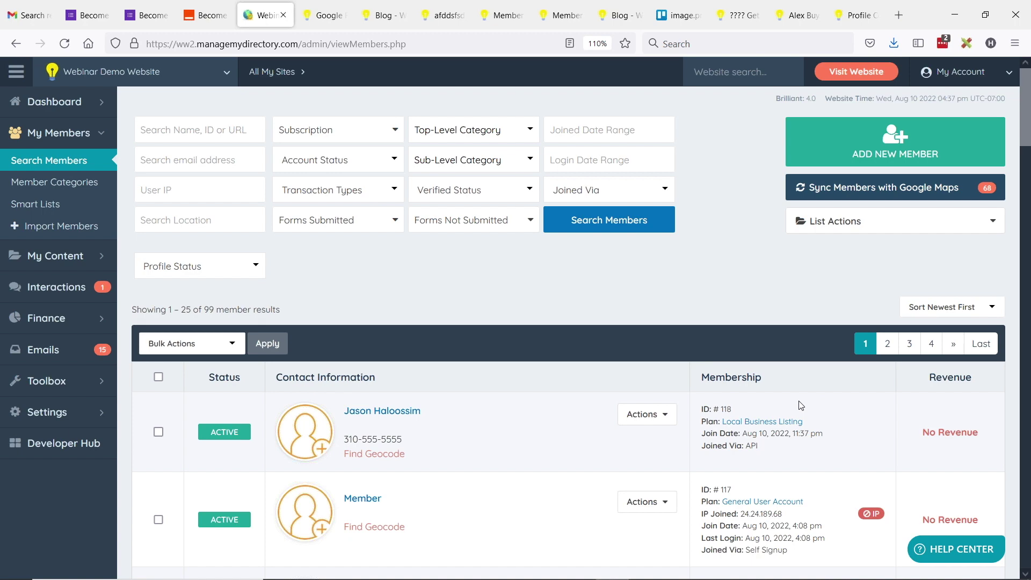
Step: Open the 'Become a Member - Google Forms' zap at 90% zoom and select the Create User step
left_click(206, 15)
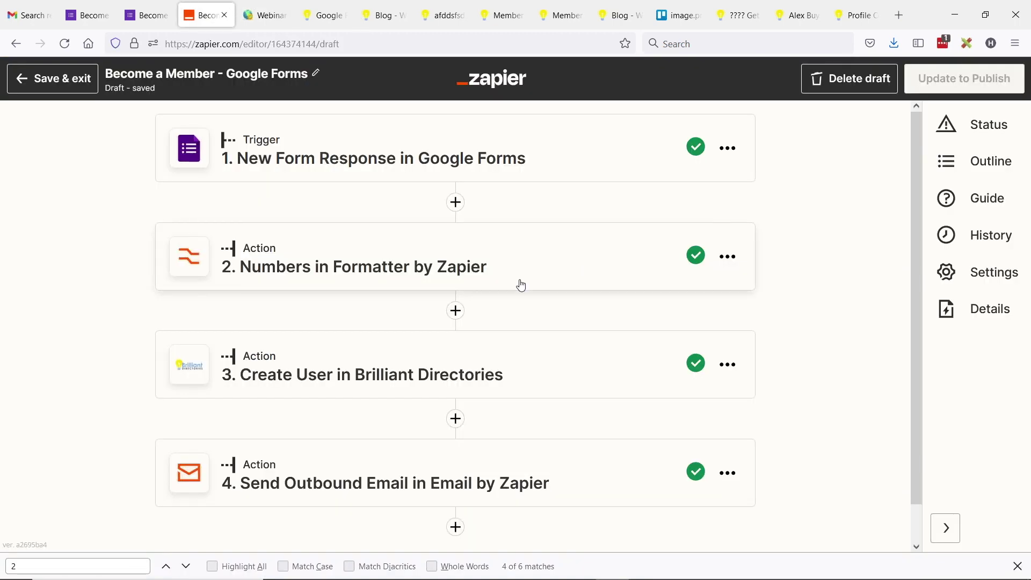
key("ctrl+minus")
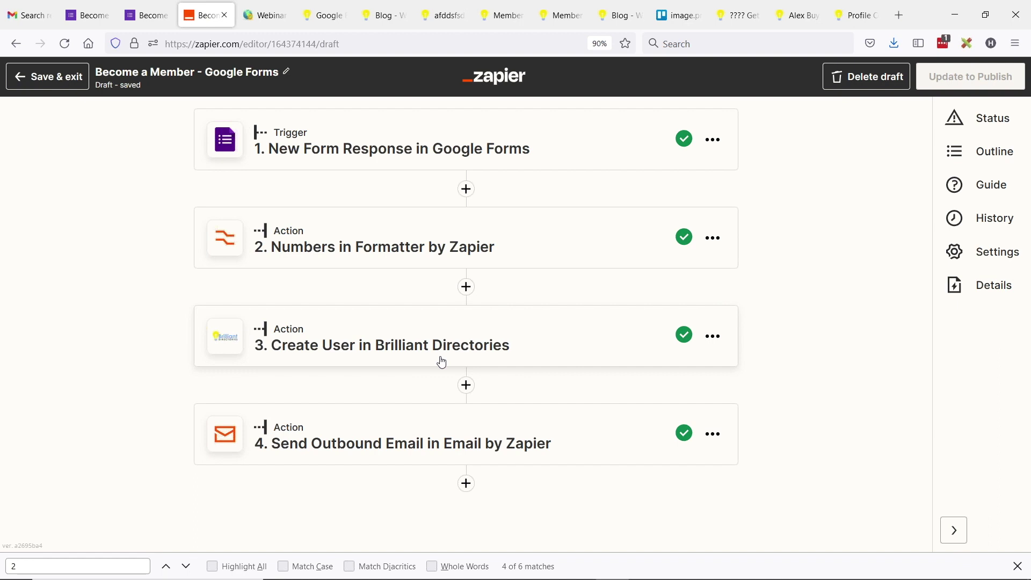
left_click(442, 363)
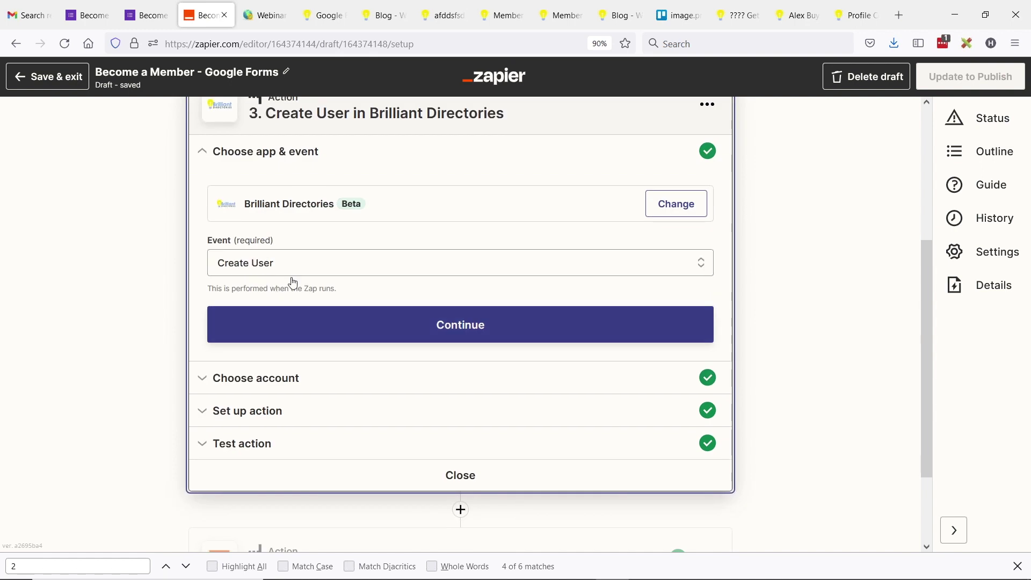
Step: Review the Create User step's account and mapped form fields, then search the page for 'active'
left_click(258, 378)
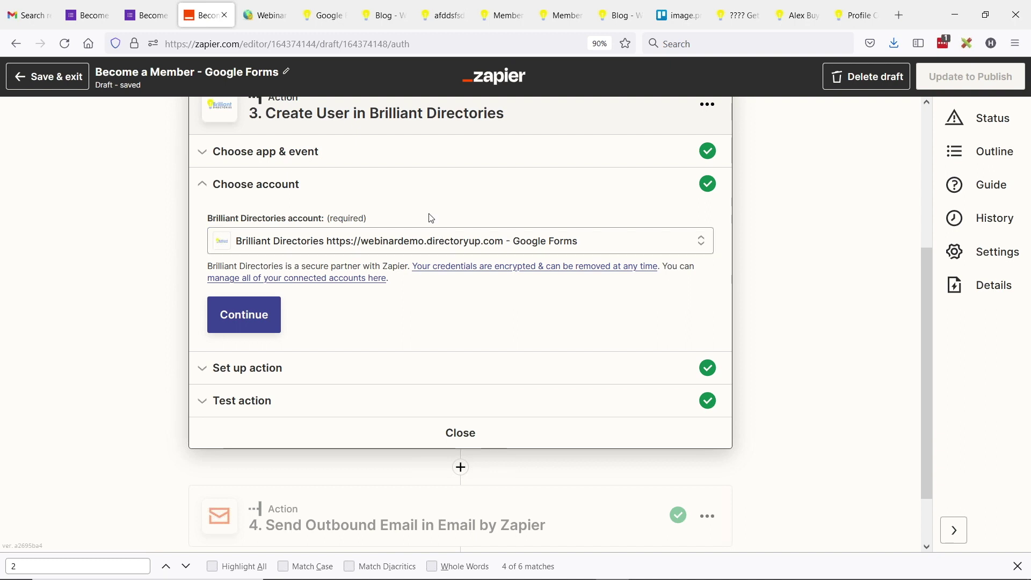
left_click(253, 370)
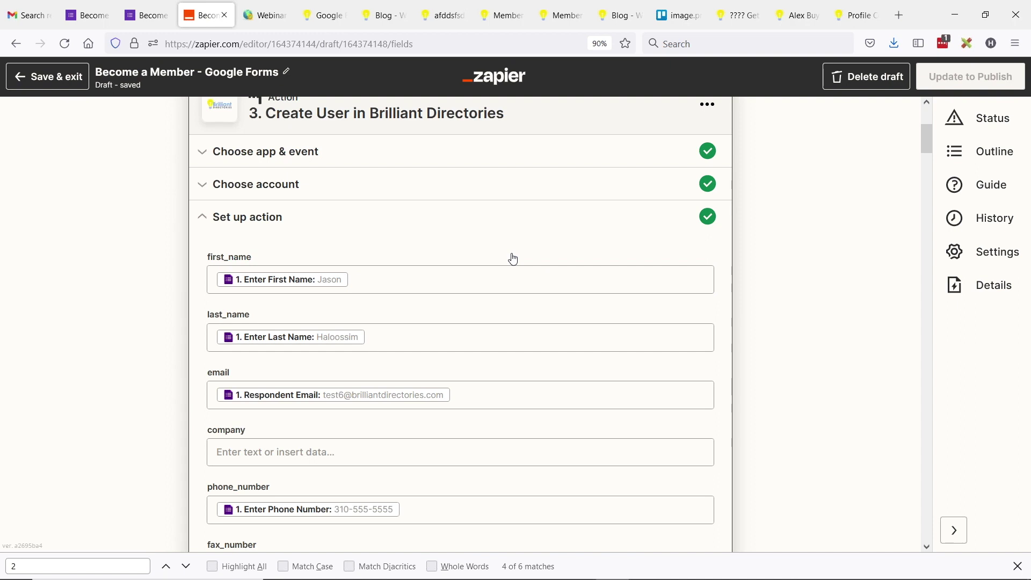
scroll(442, 242, "up", 2)
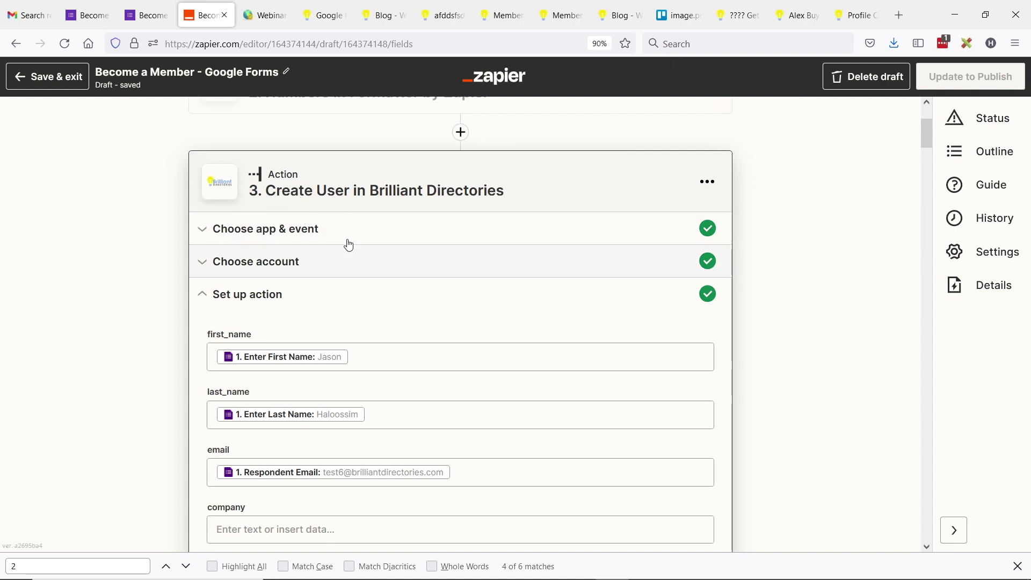
scroll(350, 242, "down", 2)
scroll(220, 258, "down", 2)
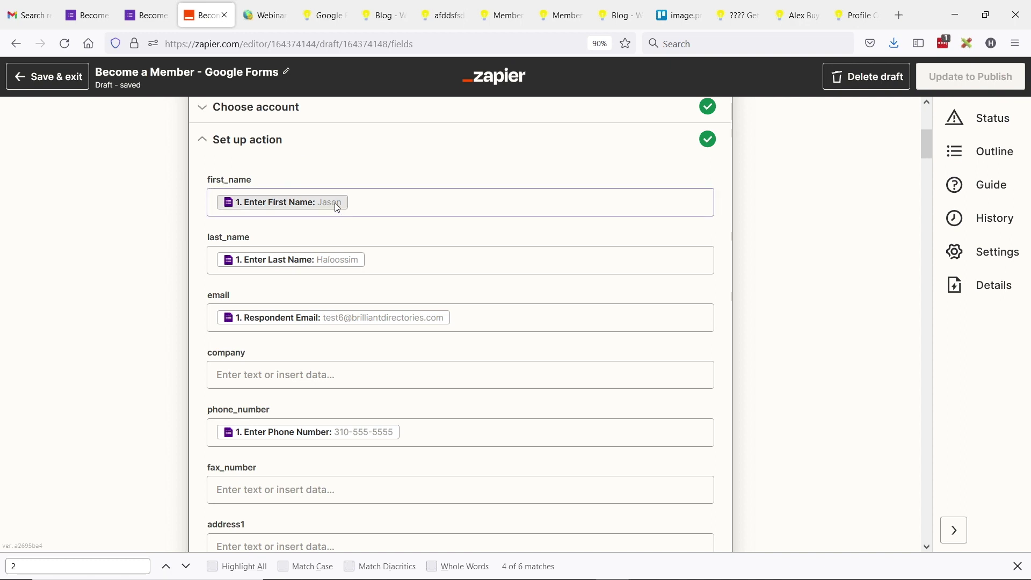
scroll(340, 268, "down", 3)
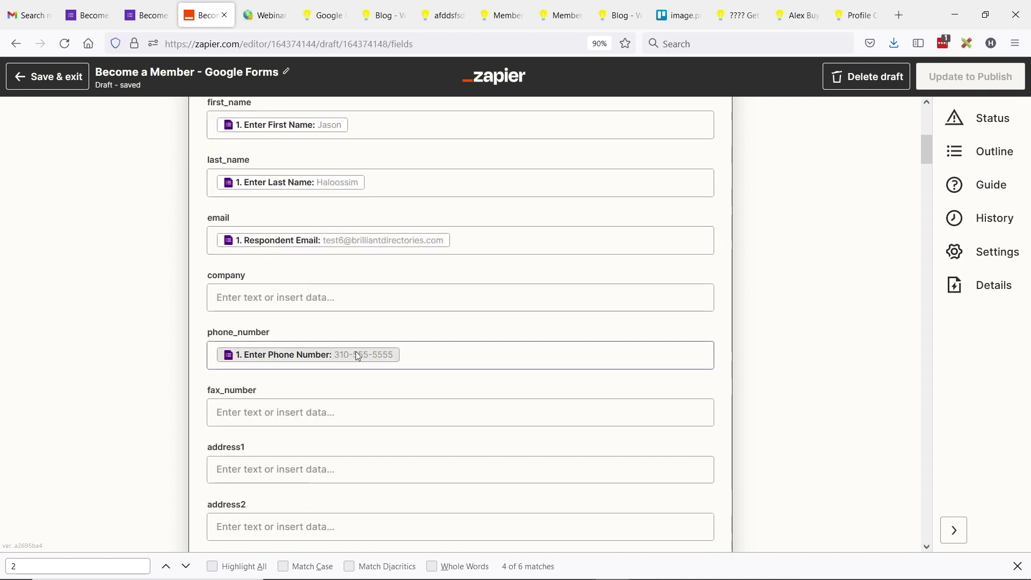
scroll(396, 329, "down", 5)
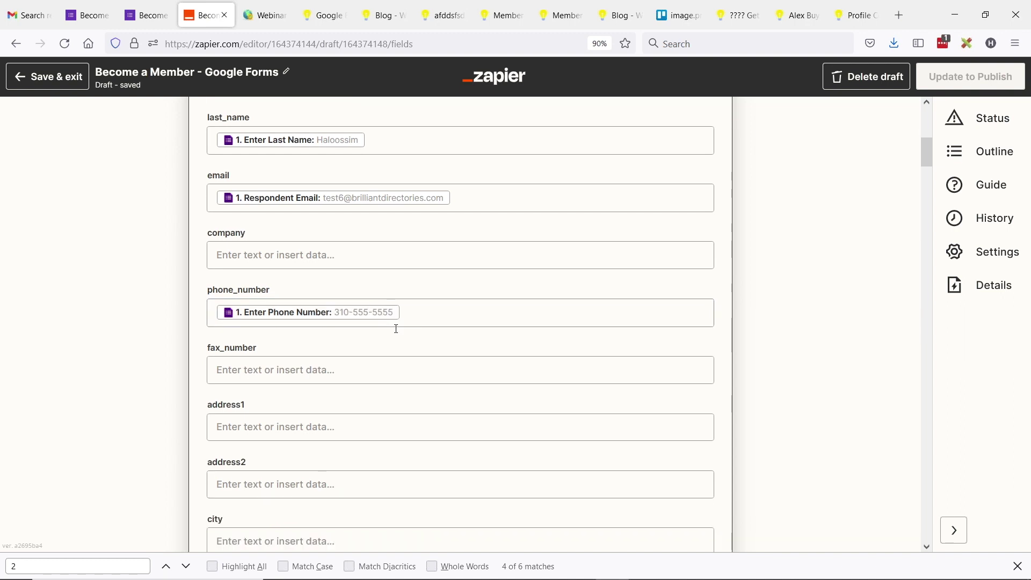
key("ctrl+f")
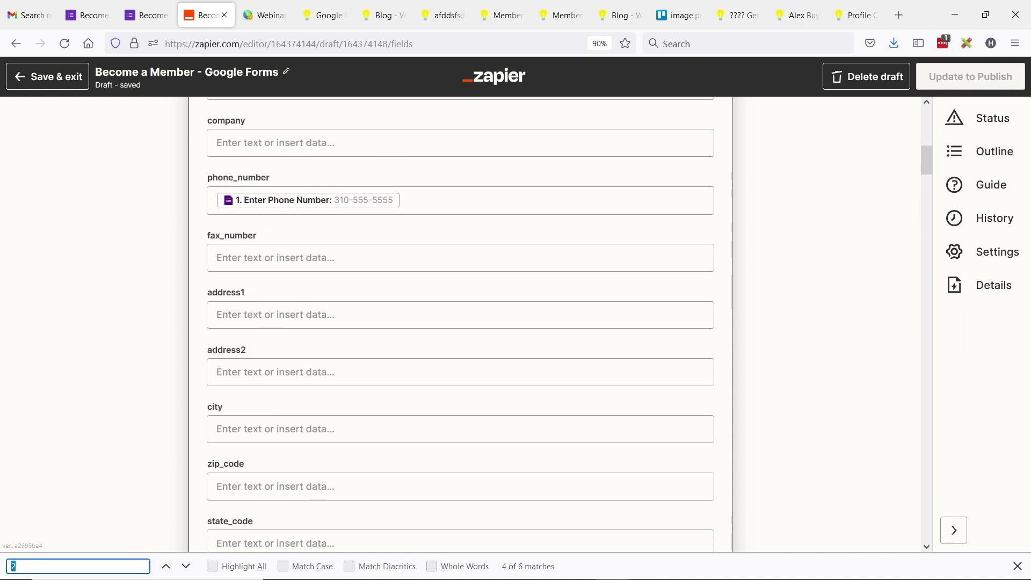
type("active")
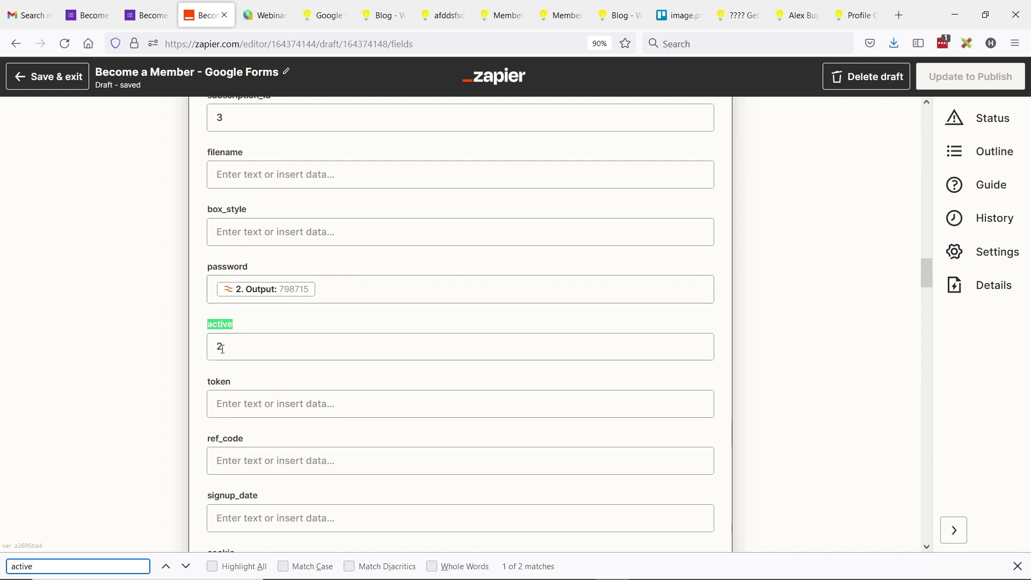
Step: Keep the Create User active field at 2 after briefly trying 1, then search the page for 'subscrip'
left_click(204, 324)
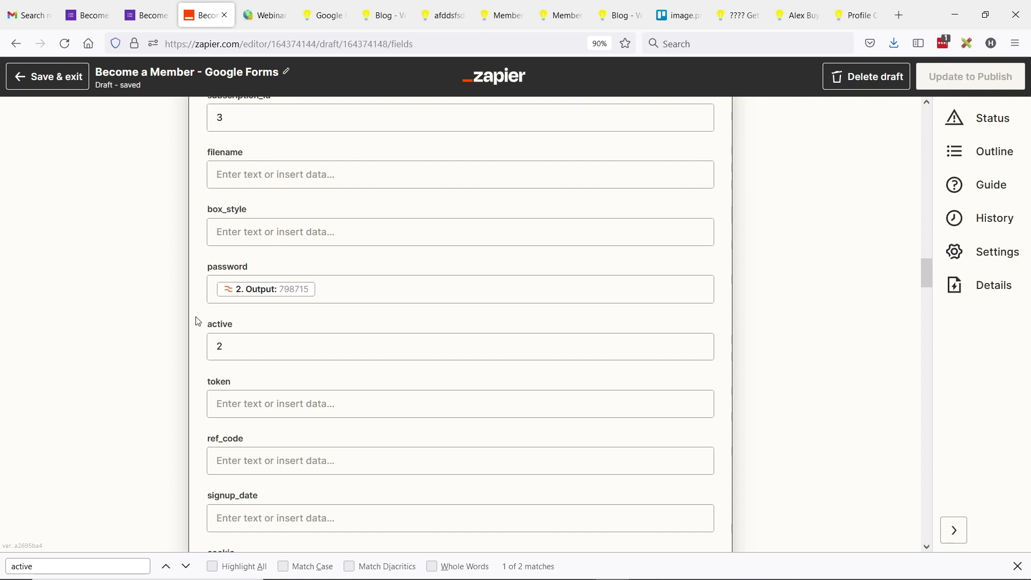
left_click(230, 342)
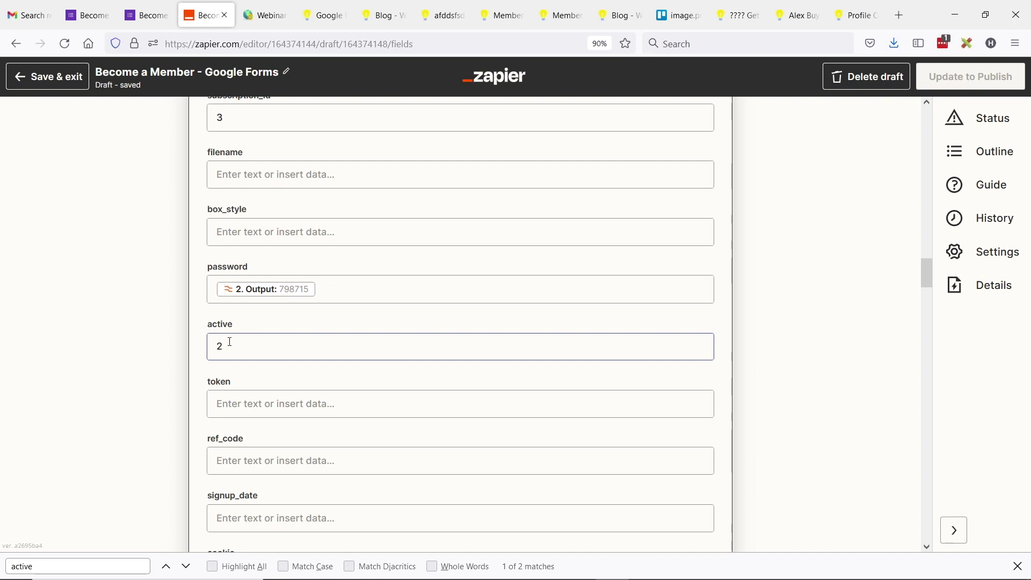
double_click(256, 346)
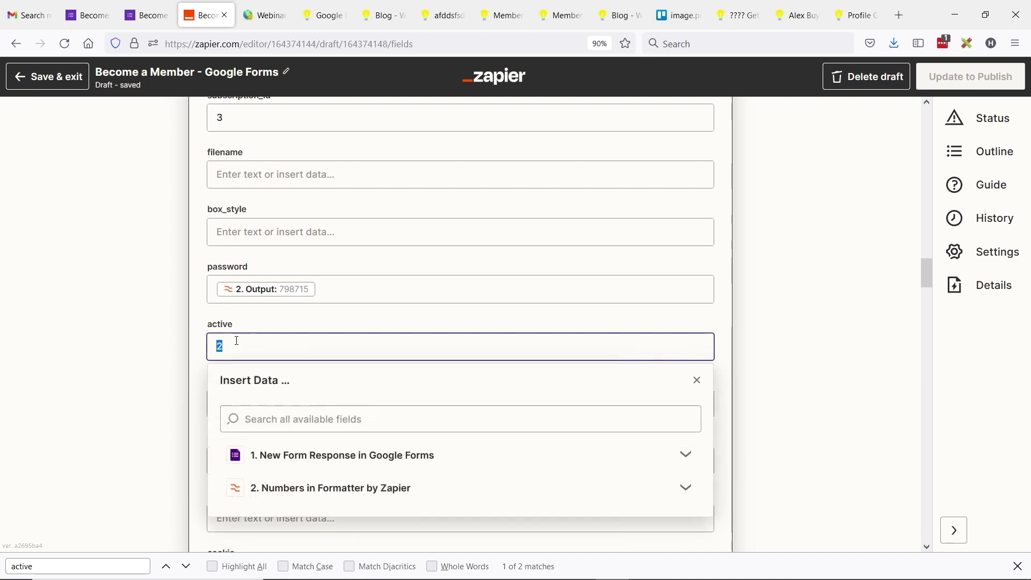
type("1")
double_click(230, 340)
type("2")
left_click(218, 318)
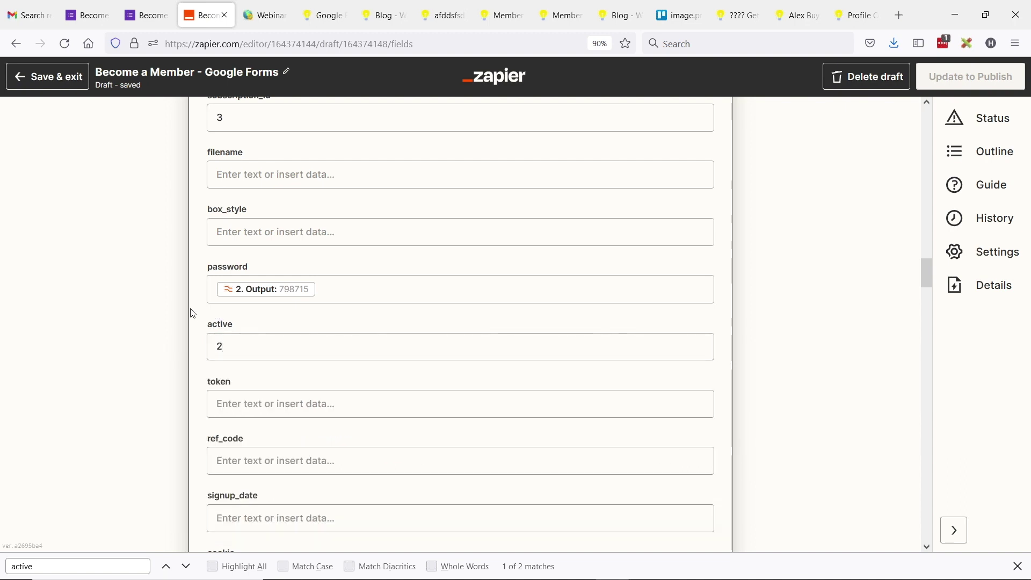
key("ctrl+f")
type("subscrip")
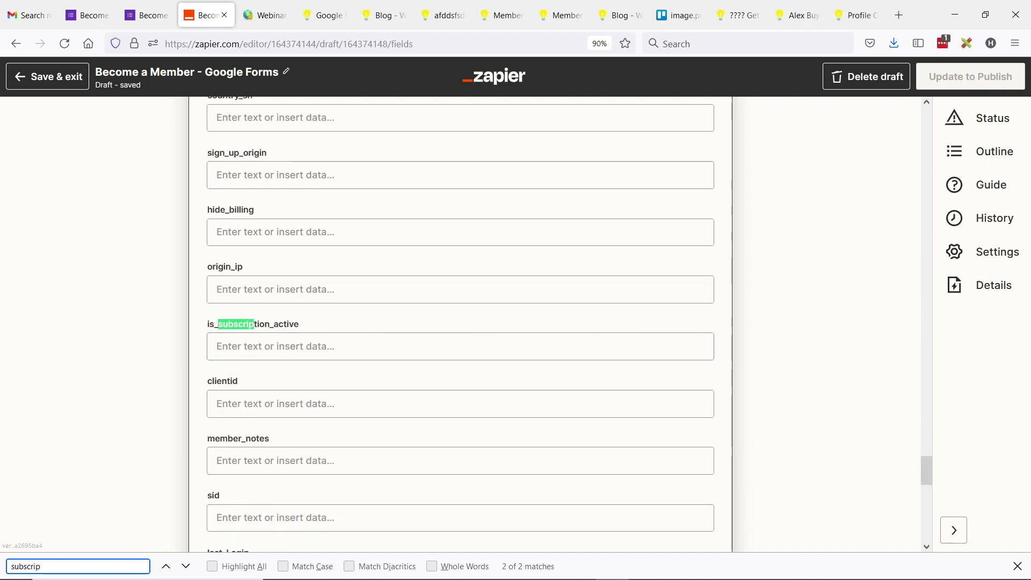
key("Return")
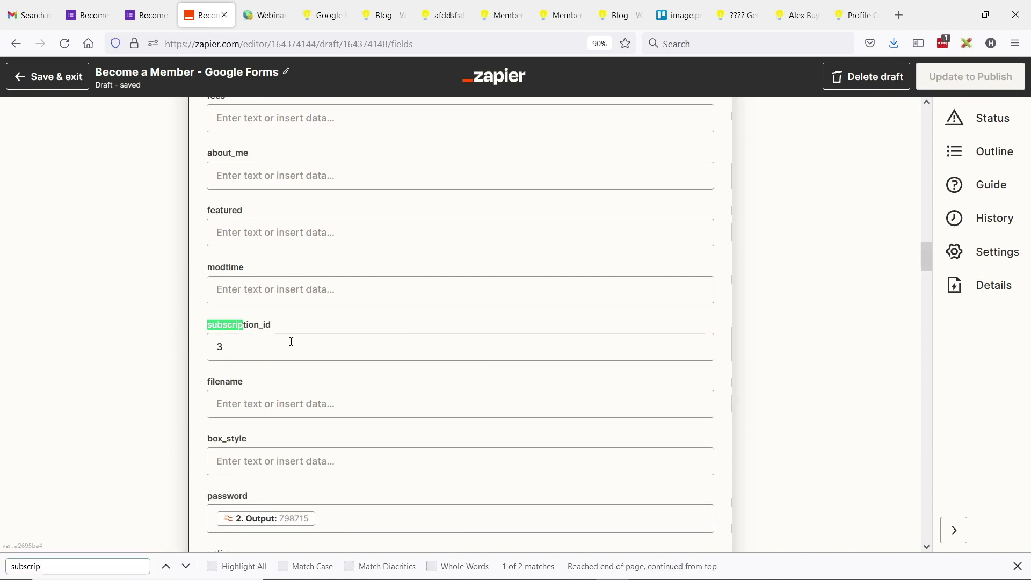
left_click(229, 346)
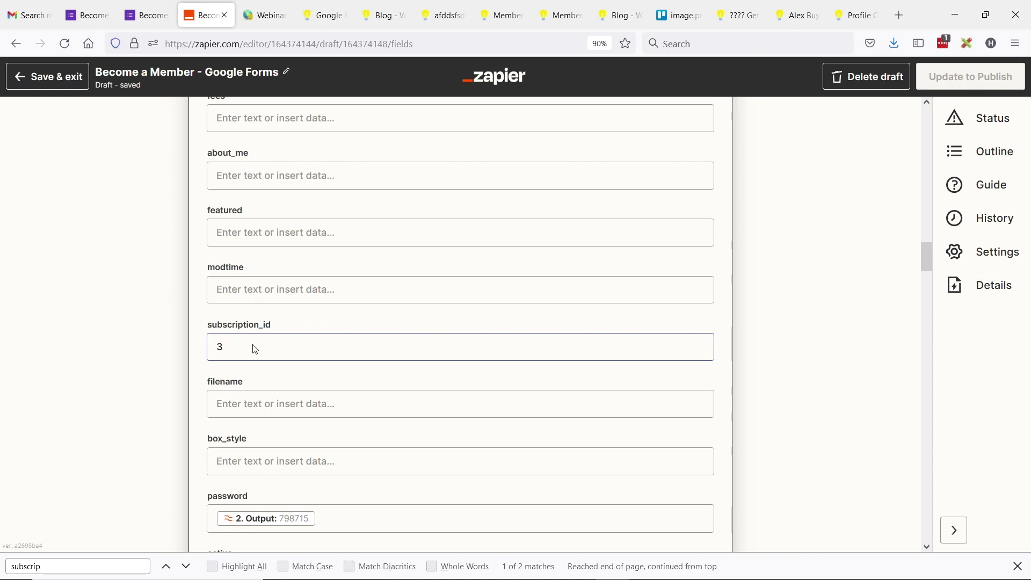
left_click(255, 342)
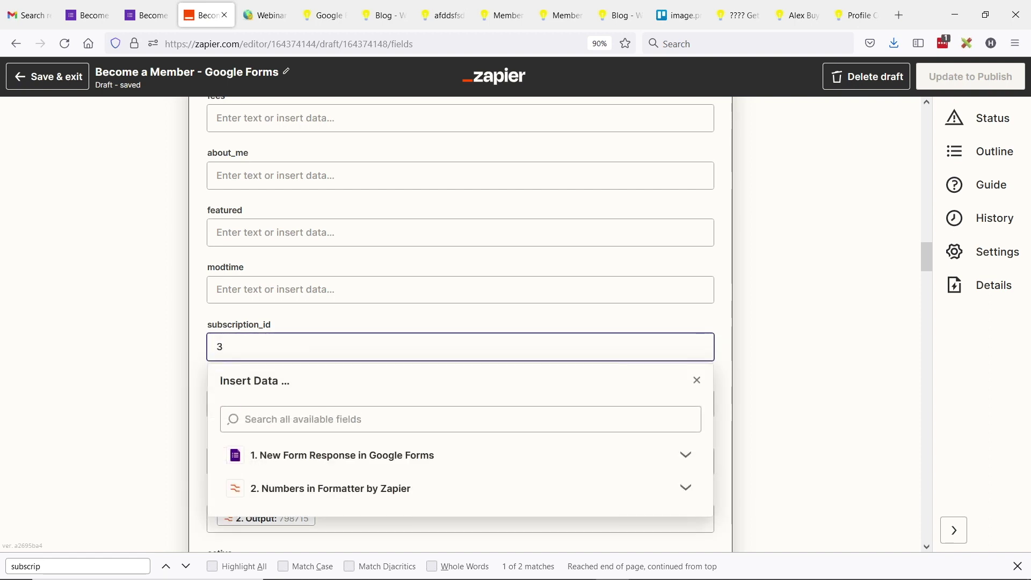
left_click(221, 317)
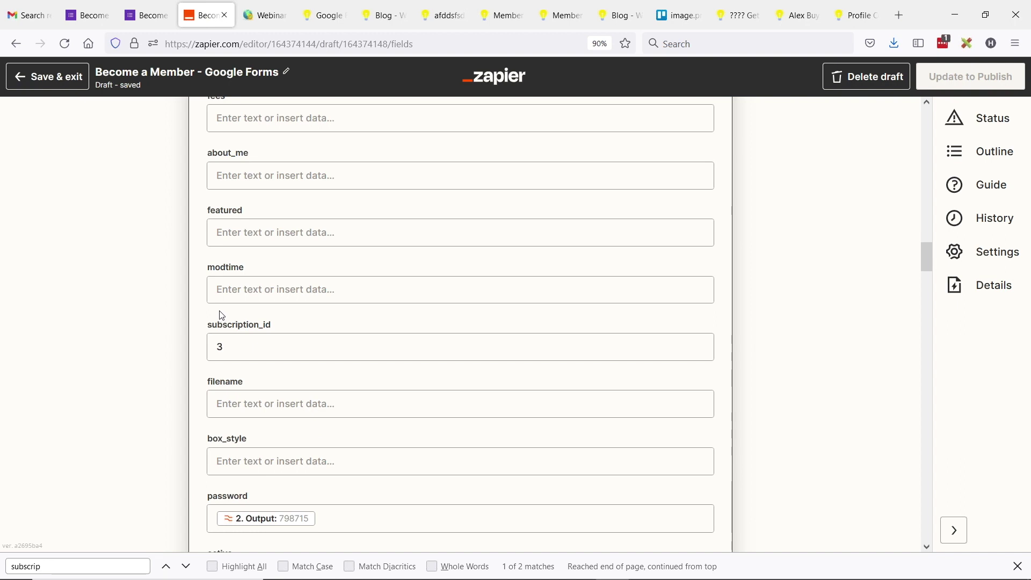
left_click(224, 350)
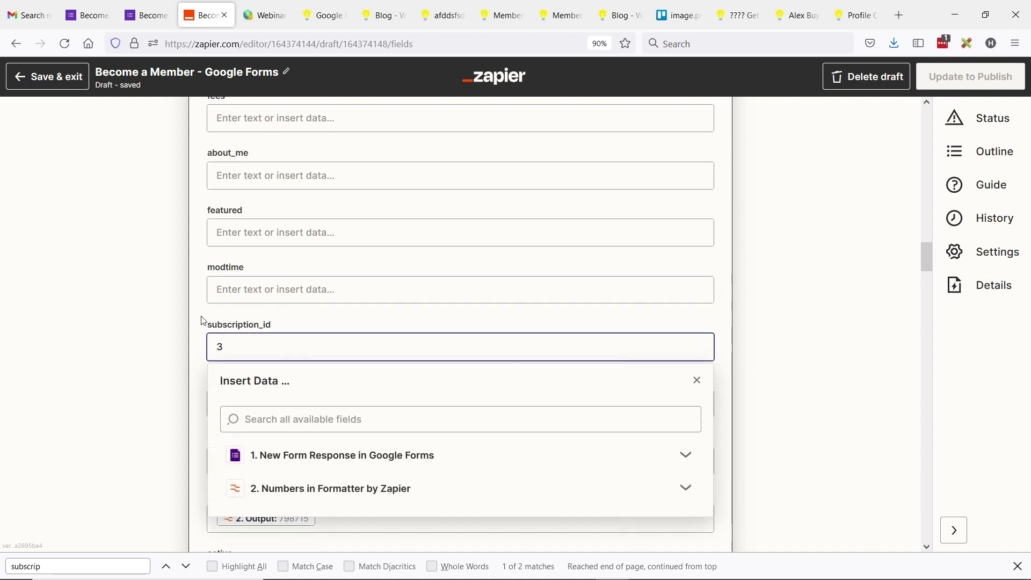
left_click(202, 323)
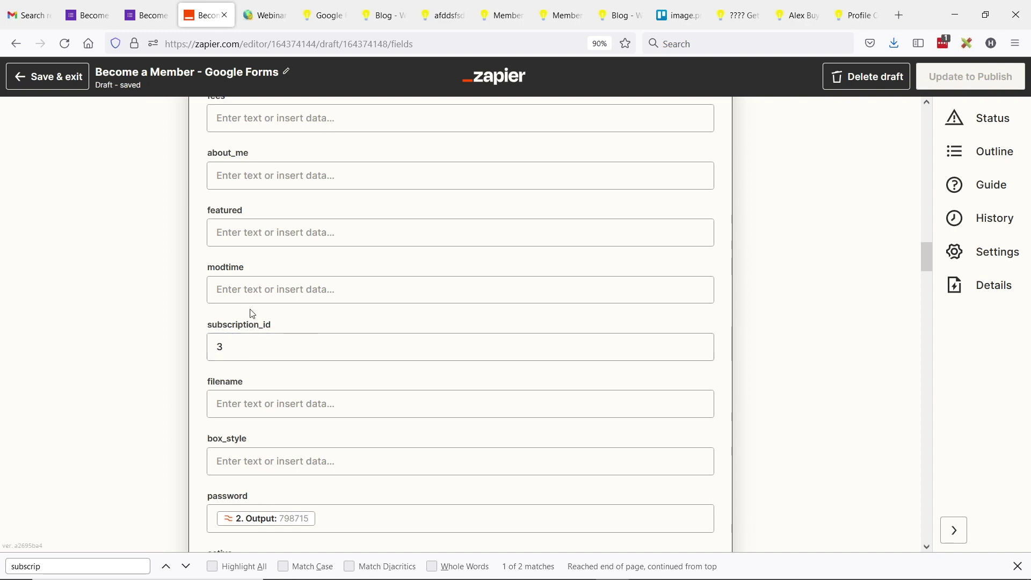
scroll(237, 293, "down", 4)
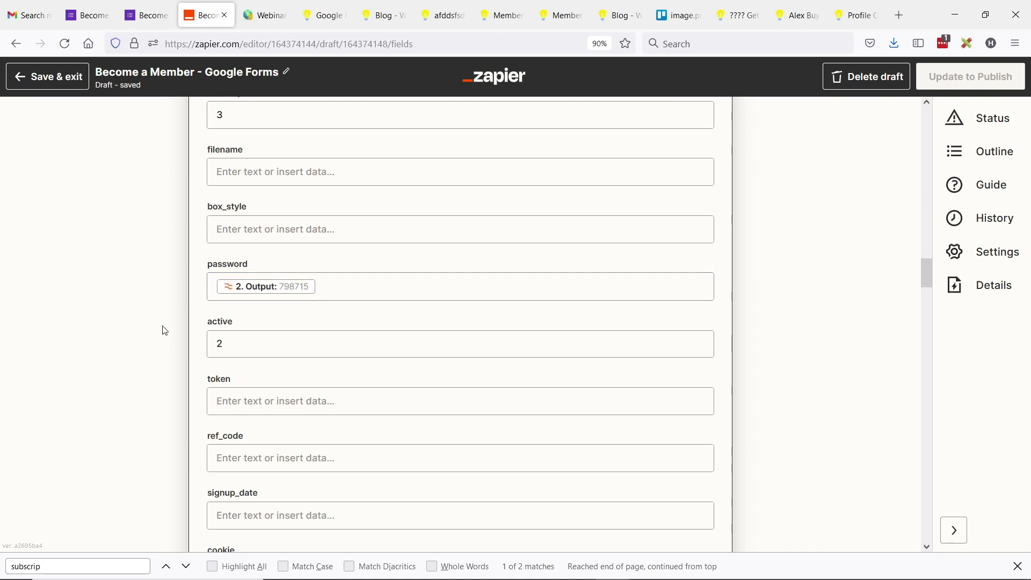
scroll(142, 354, "up", 5)
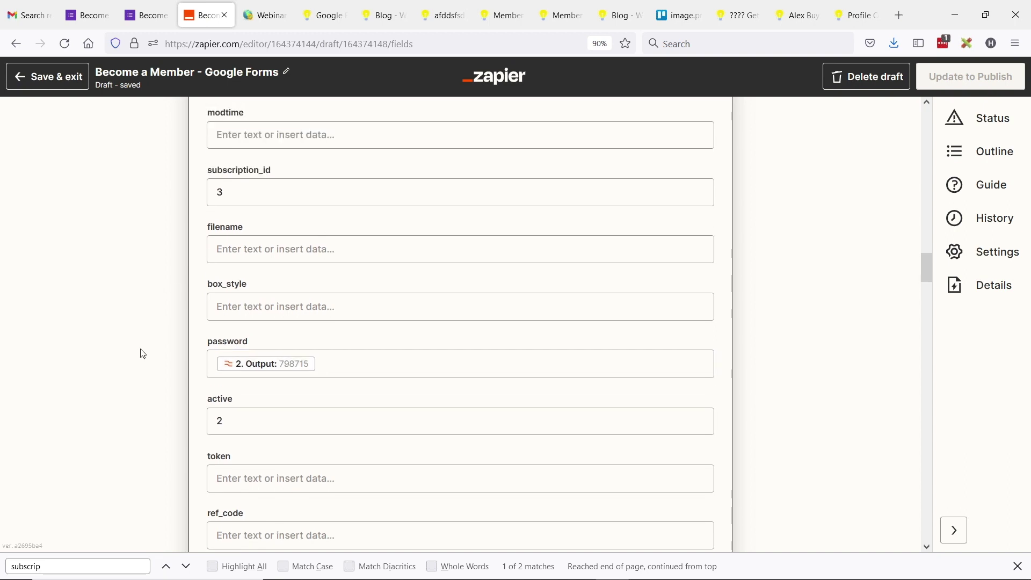
scroll(144, 354, "up", 20)
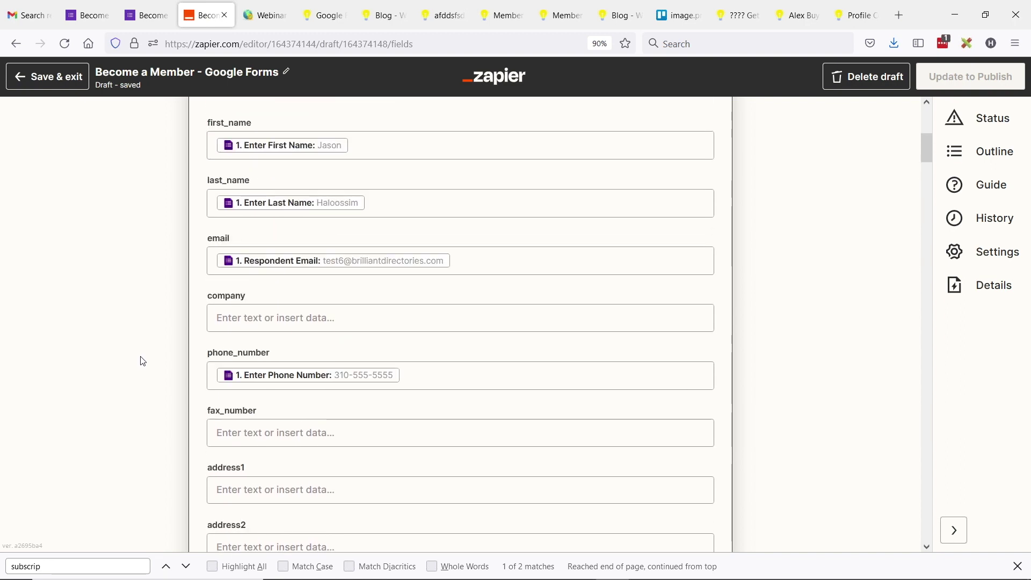
scroll(142, 359, "up", 1)
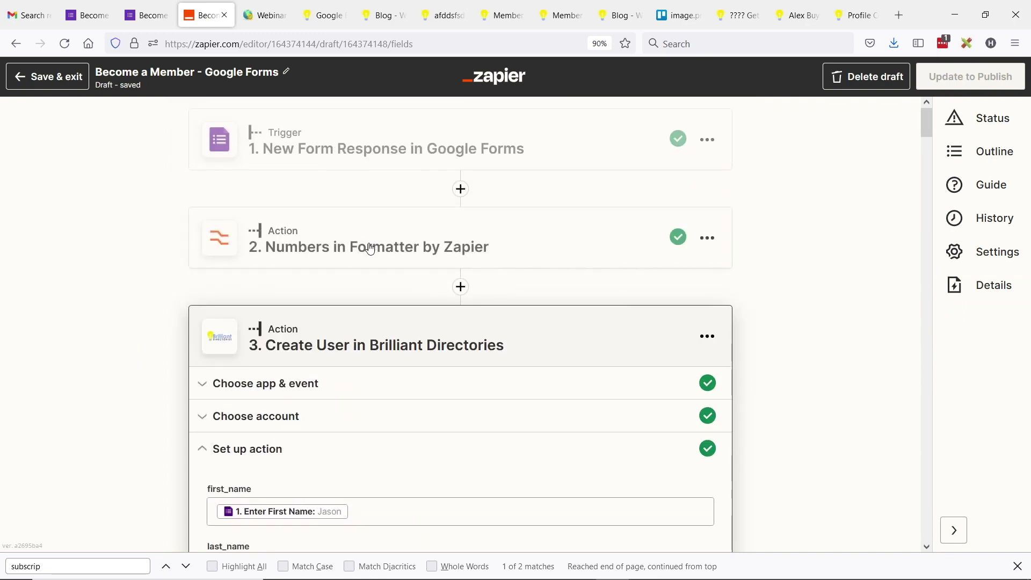
Step: Open the Formatter Numbers step and inspect its RANDBETWEEN(100000,999999) password formula
left_click(343, 250)
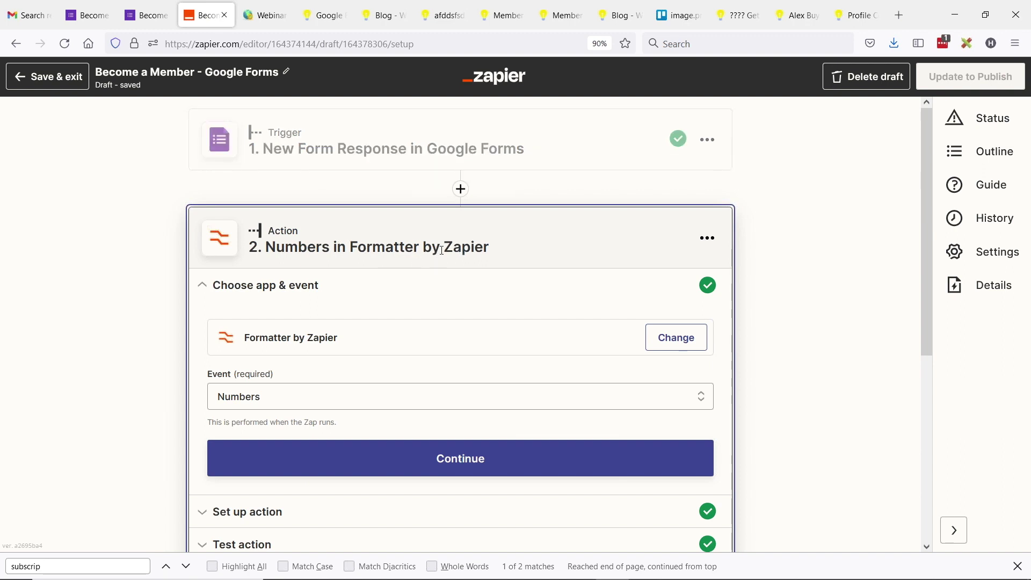
scroll(371, 262, "down", 3)
left_click(268, 368)
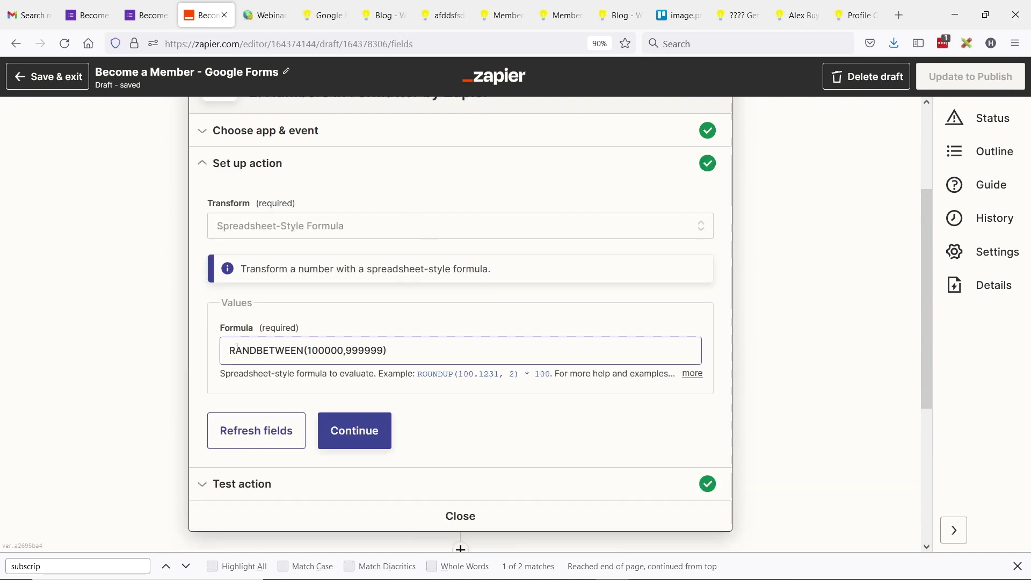
left_click(237, 351)
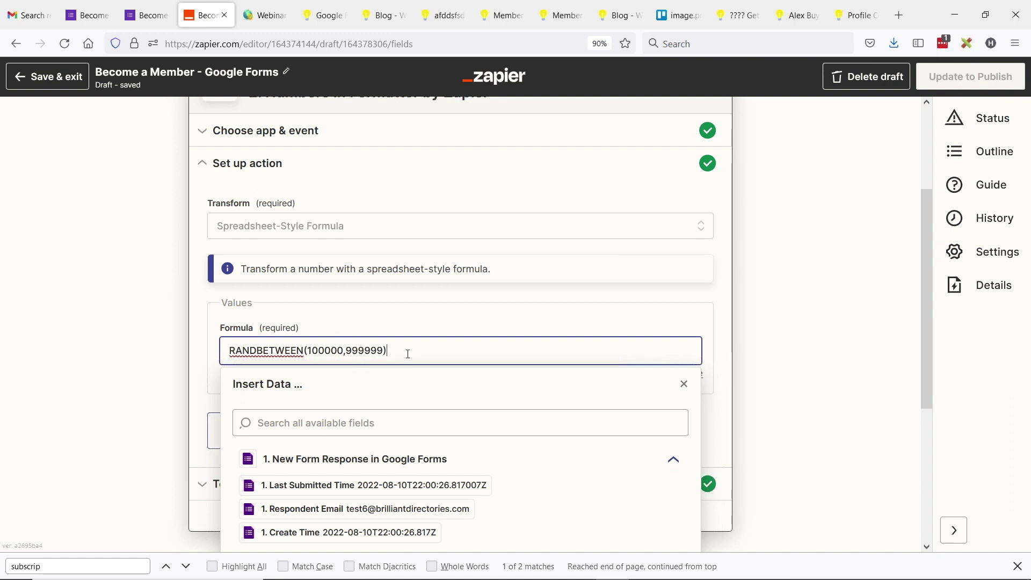
key("ctrl+a")
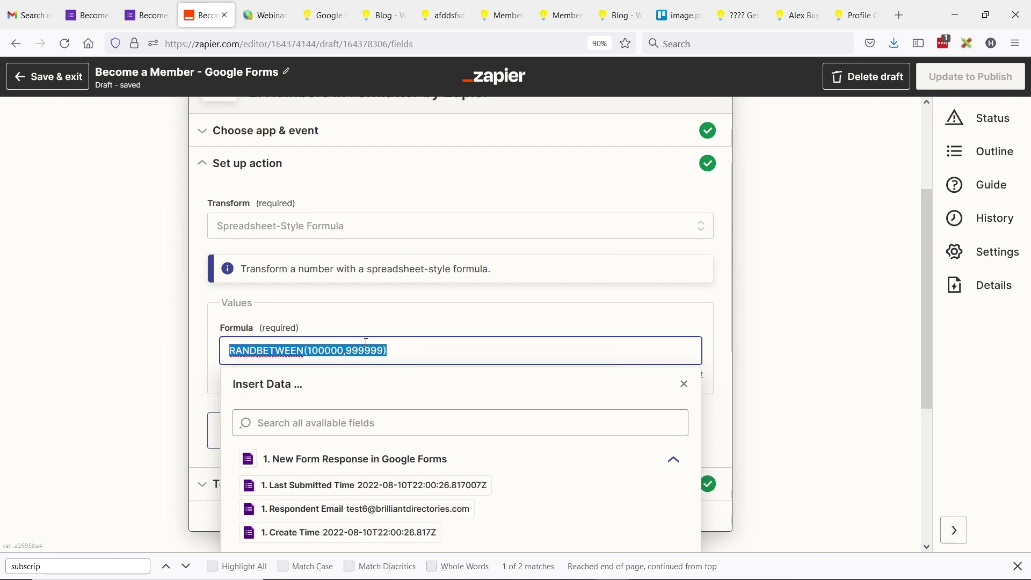
left_click(200, 318)
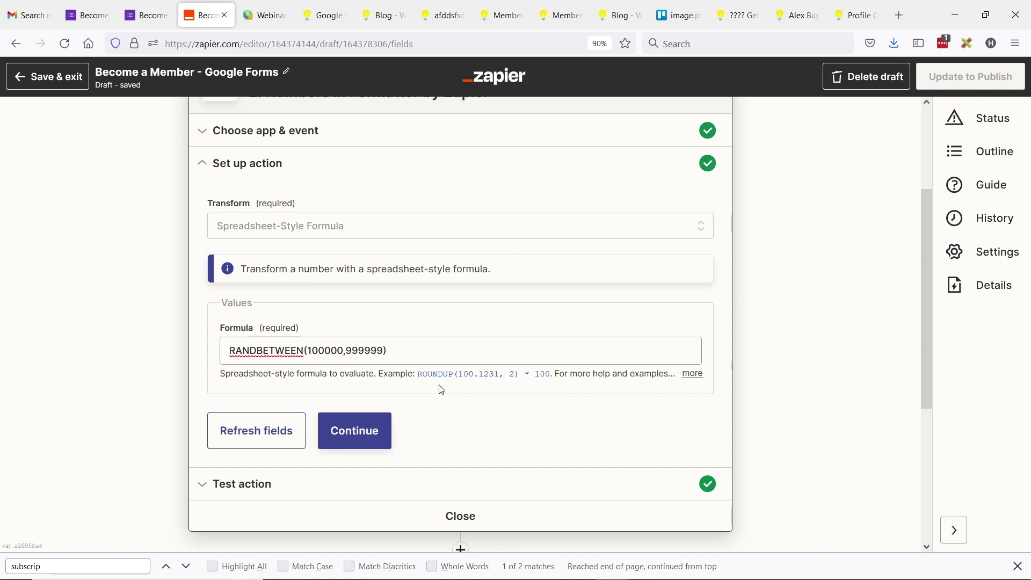
Step: Look over the rest of the Formatter setup and close it to show the four-step overview
scroll(341, 324, "down", 3)
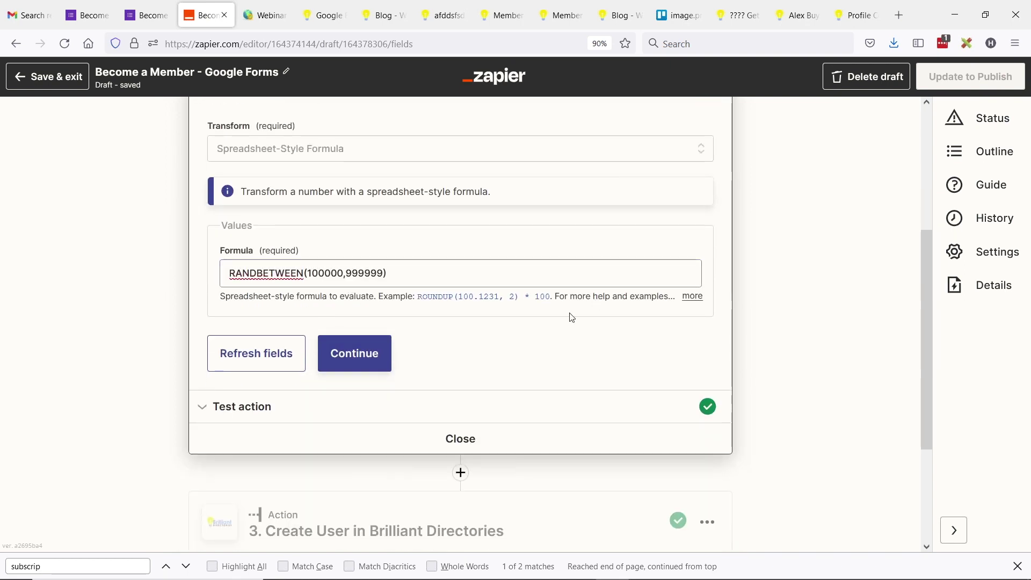
scroll(472, 306, "up", 6)
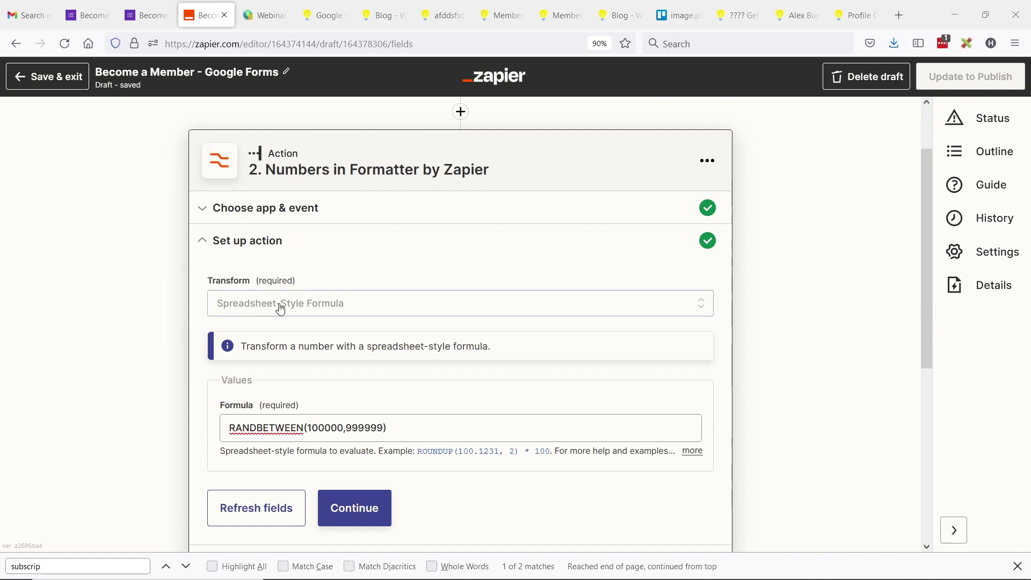
scroll(274, 361, "down", 3)
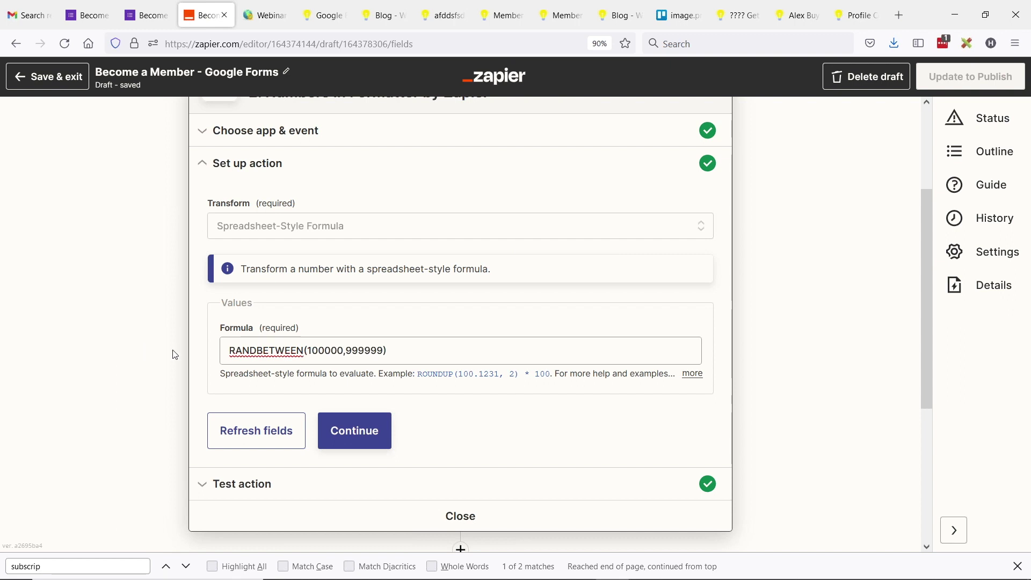
left_click(461, 517)
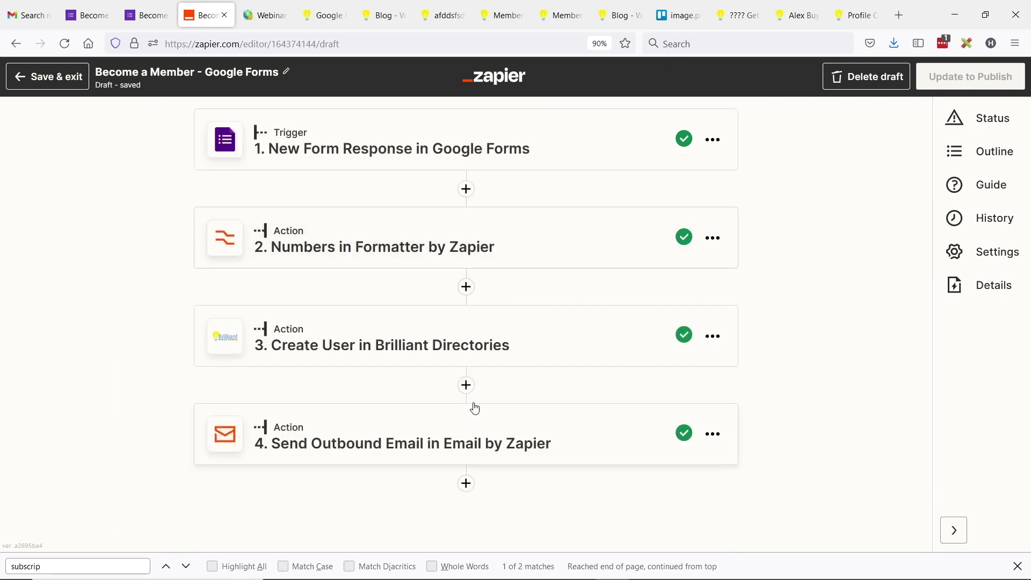
Step: Open the Create User in Brilliant Directories step's fields and search them for 'pass'
left_click(350, 248)
scroll(334, 362, "down", 5)
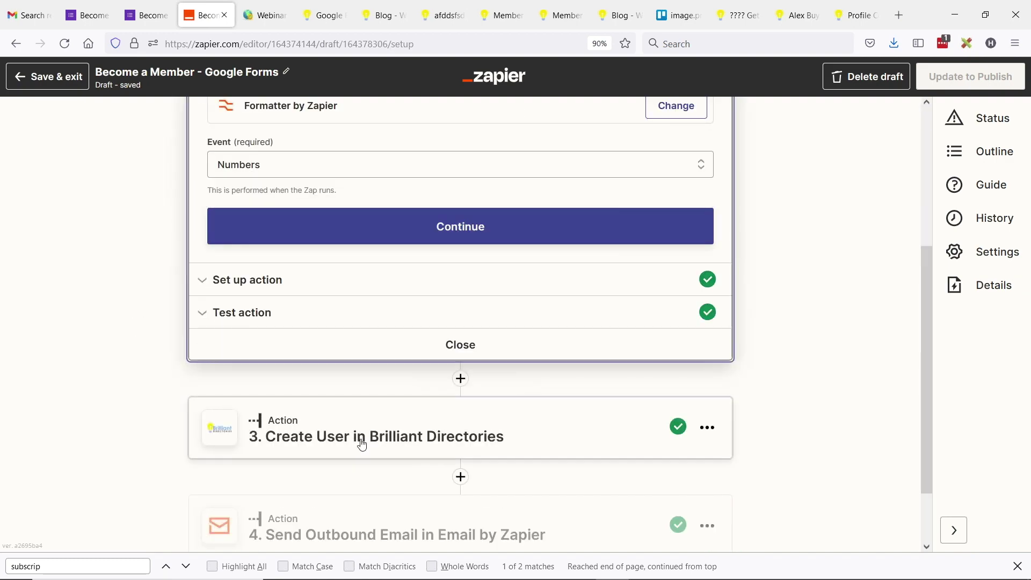
left_click(292, 435)
scroll(170, 346, "down", 4)
left_click(352, 312)
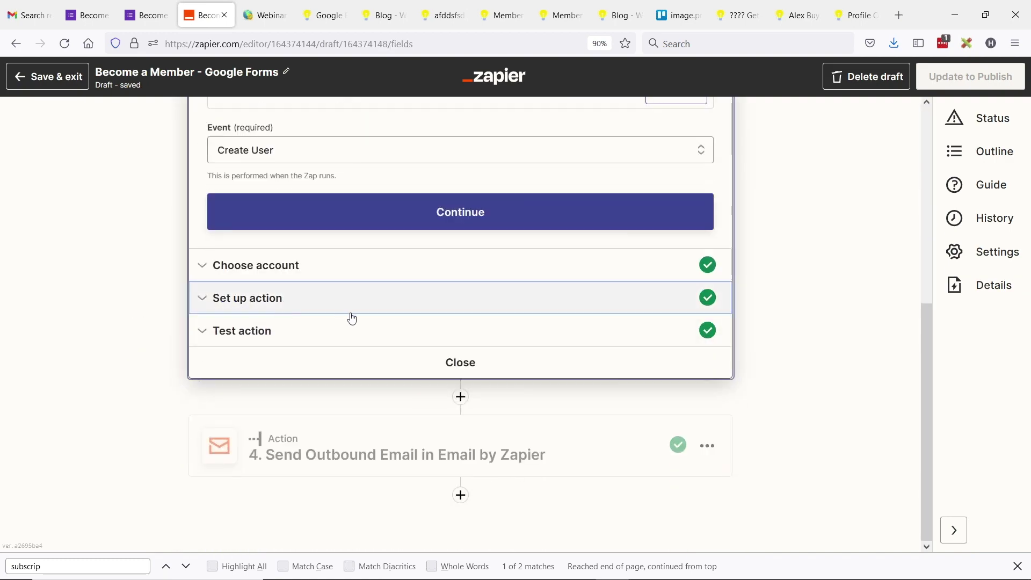
key("ctrl+f")
type("pass")
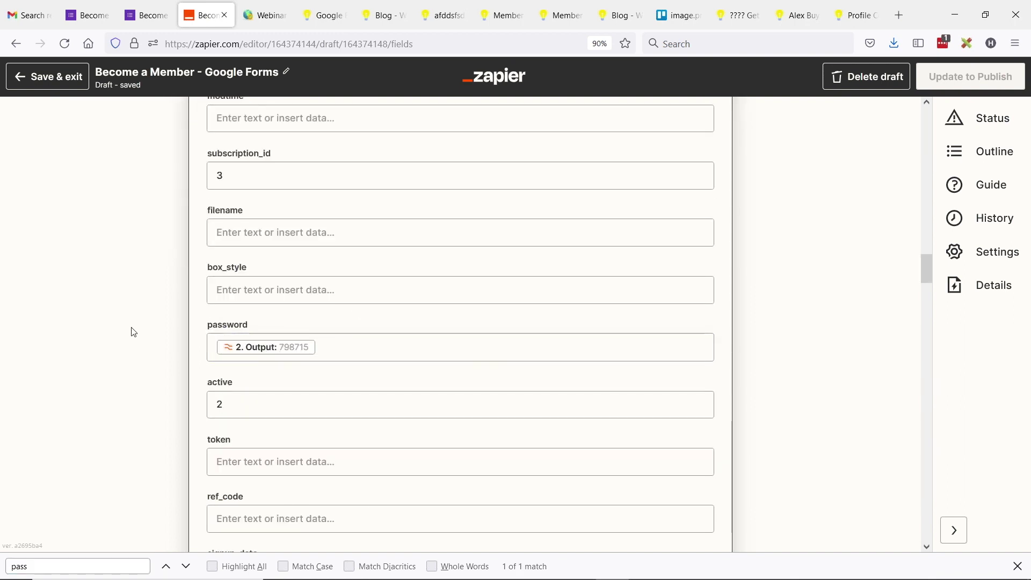
Step: Scroll through the Create User field mappings, then bring up the Send Outbound Email step
scroll(134, 329, "down", 12)
scroll(145, 330, "down", 15)
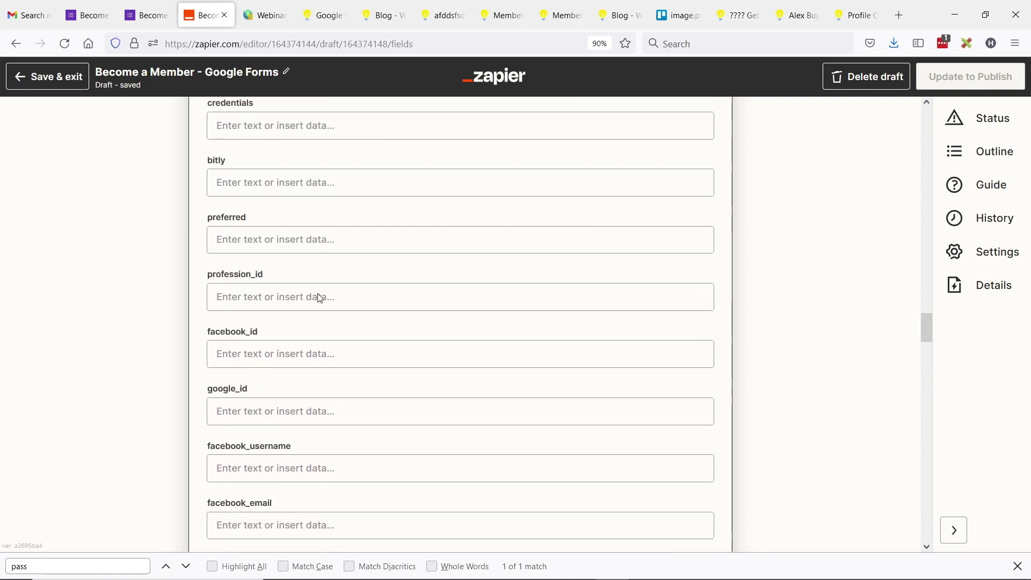
scroll(423, 202, "down", 20)
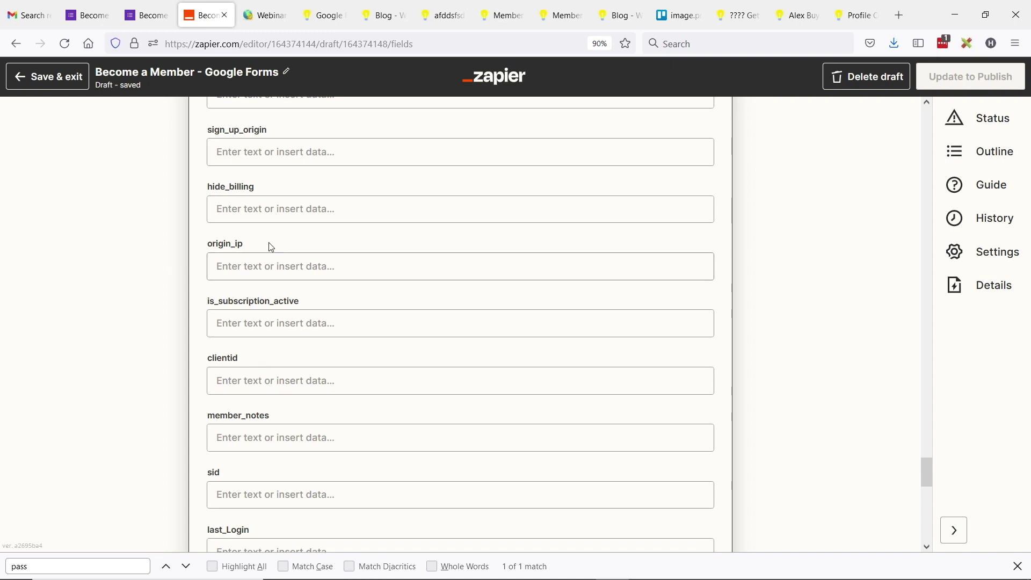
scroll(317, 209, "down", 10)
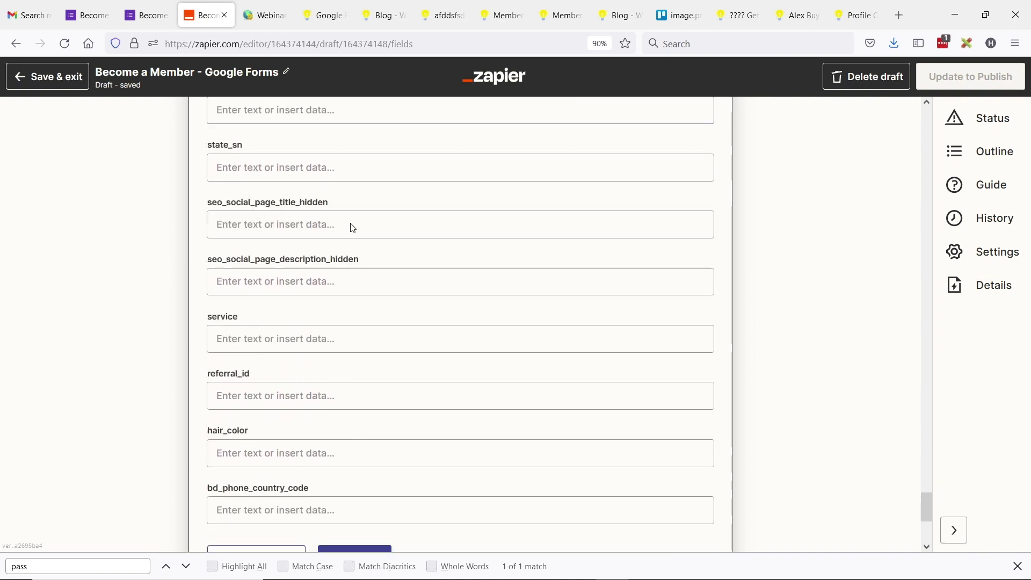
scroll(376, 231, "down", 5)
scroll(425, 210, "up", 3)
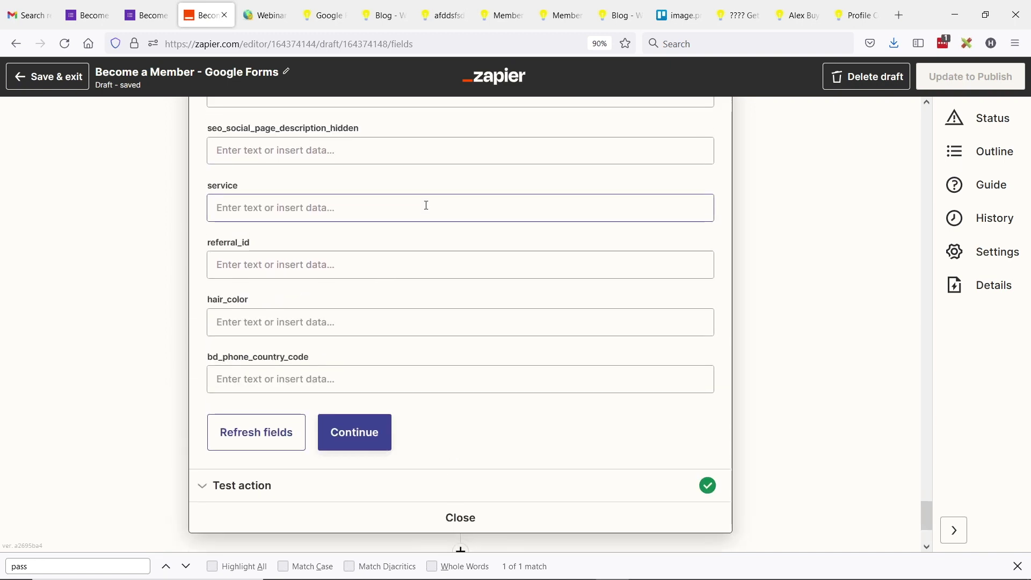
scroll(430, 225, "down", 3)
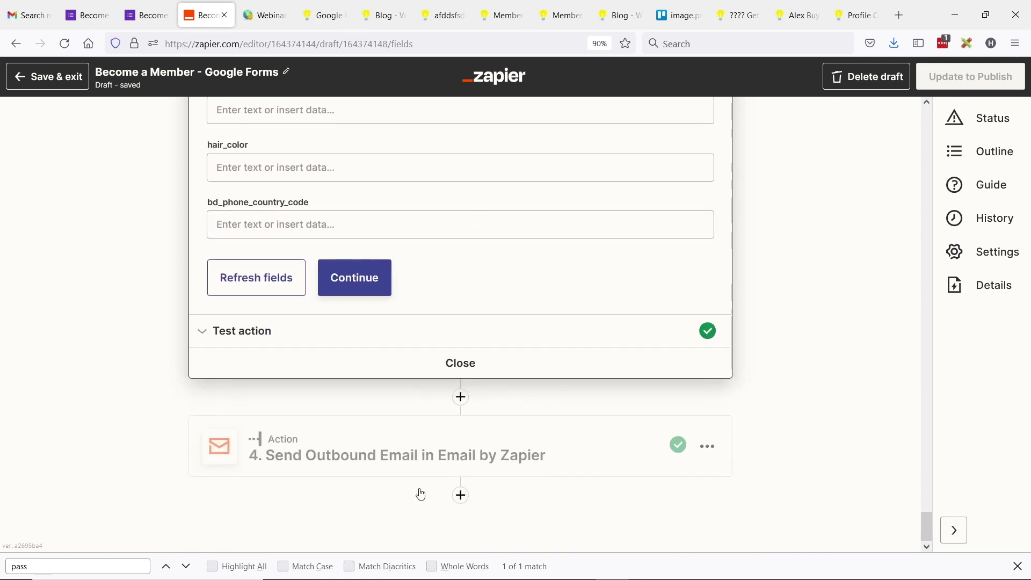
left_click(352, 472)
scroll(330, 345, "up", 3)
scroll(439, 355, "down", 3)
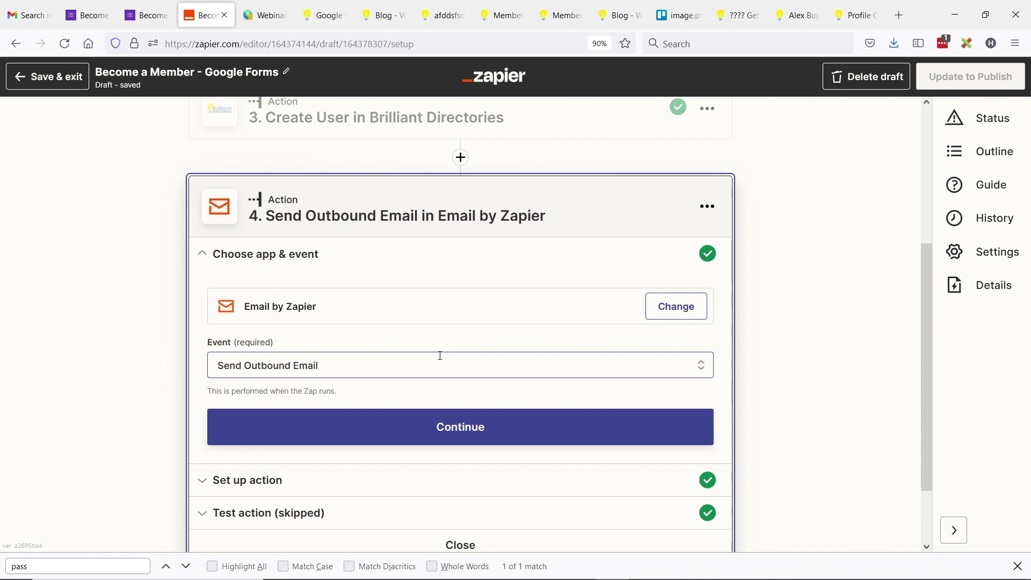
Step: Review the email body's Login Link, Username and password reset link lines
scroll(334, 361, "down", 3)
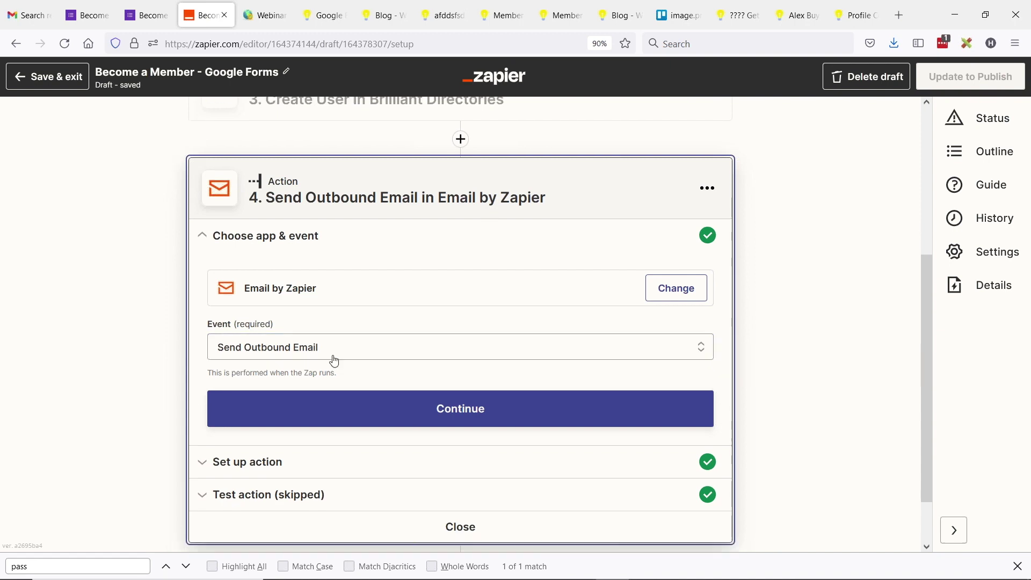
left_click(251, 411)
scroll(175, 302, "down", 3)
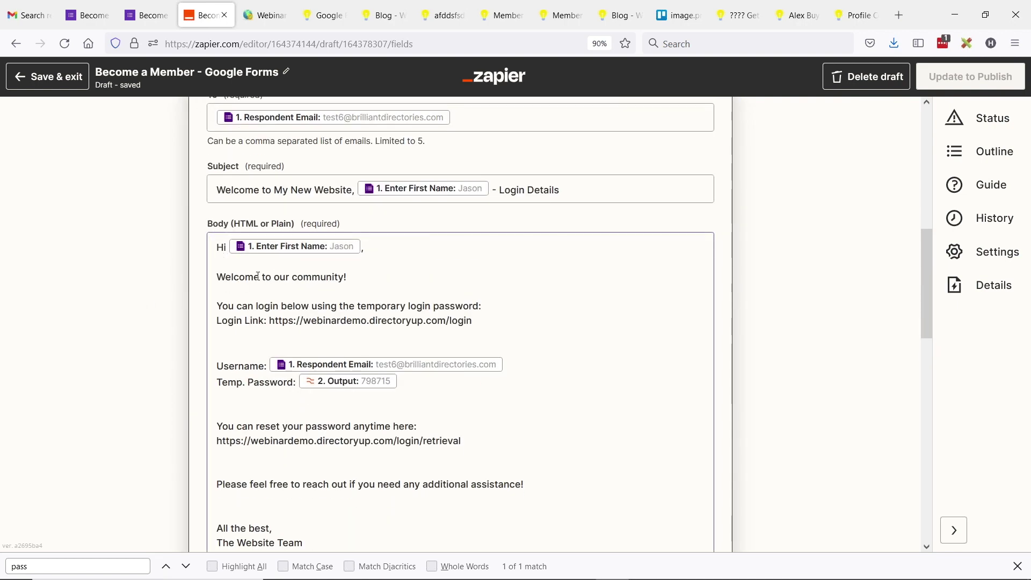
scroll(248, 279, "down", 5)
left_click(336, 264)
scroll(281, 226, "up", 3)
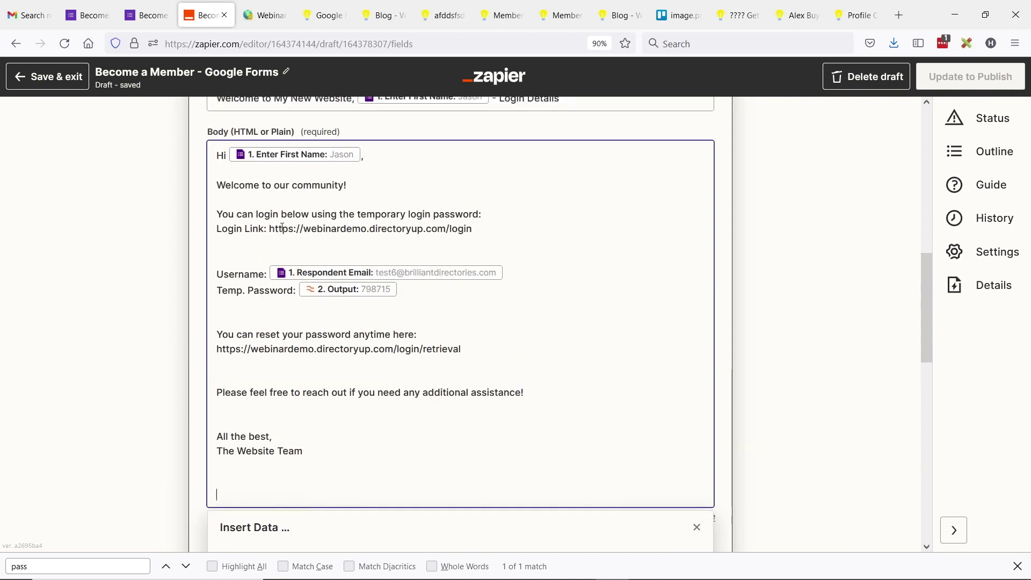
left_click_drag(215, 226, 482, 225)
left_click_drag(217, 274, 248, 270)
left_click(235, 291)
mouse_move(223, 339)
left_mouse_down()
mouse_move(425, 333)
mouse_move(355, 349)
mouse_move(211, 350)
left_mouse_up()
left_click(444, 347)
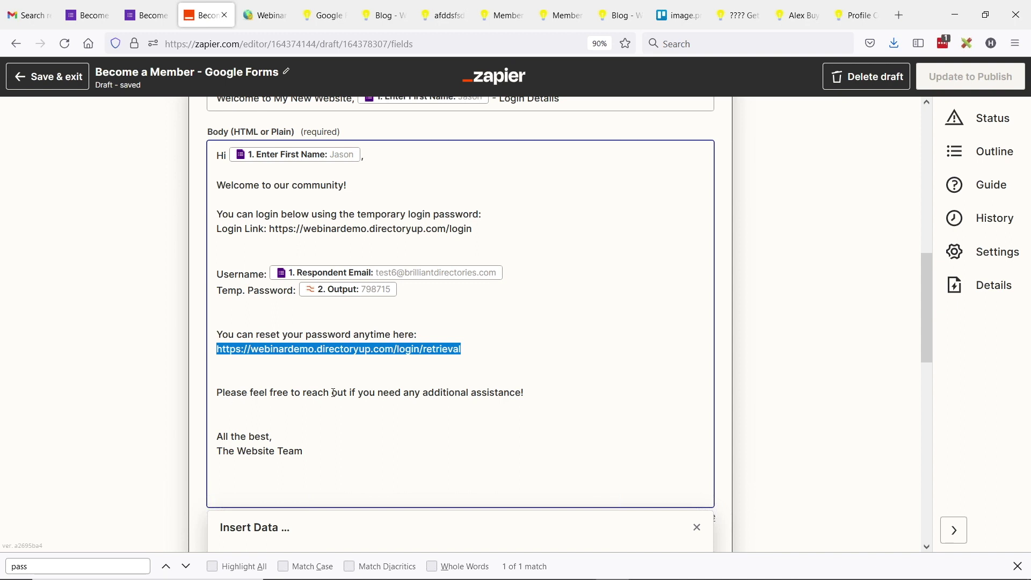
Step: Check the Reply To address, continue past testing, and close the email step
scroll(429, 333, "down", 3)
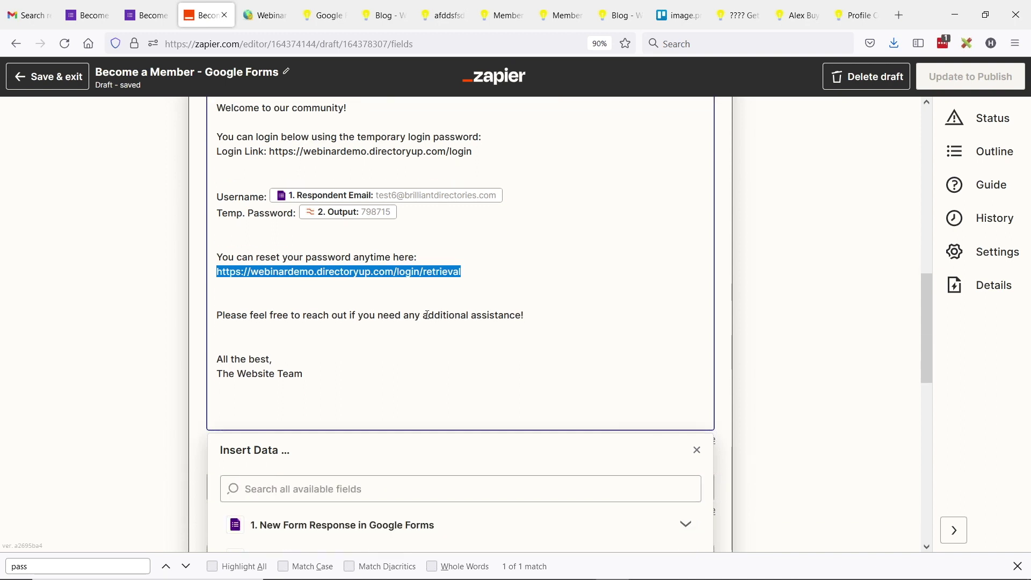
scroll(324, 290, "down", 4)
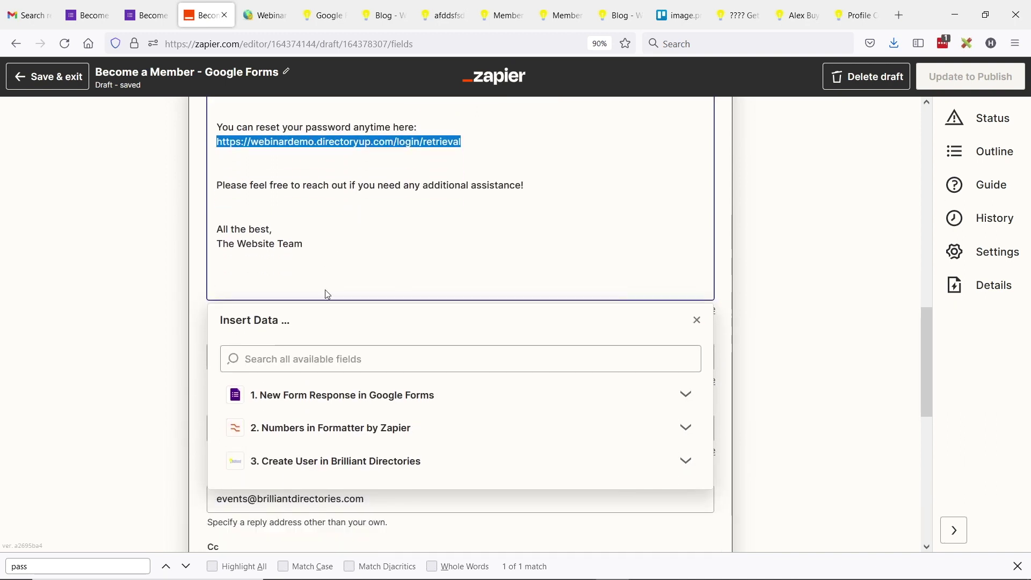
left_click(134, 295)
scroll(134, 295, "down", 1)
left_click(338, 396)
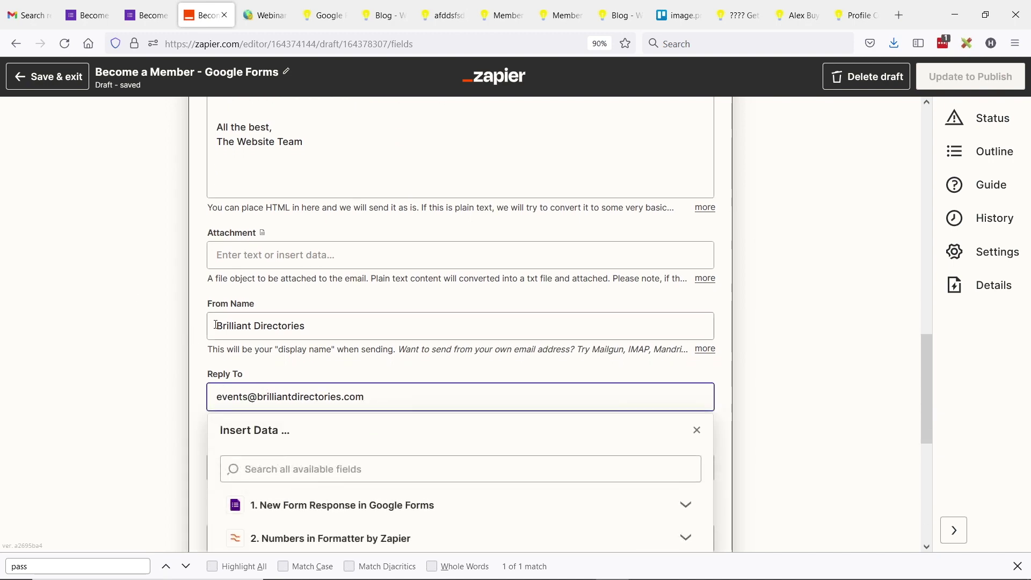
left_click(157, 334)
scroll(263, 398, "down", 5)
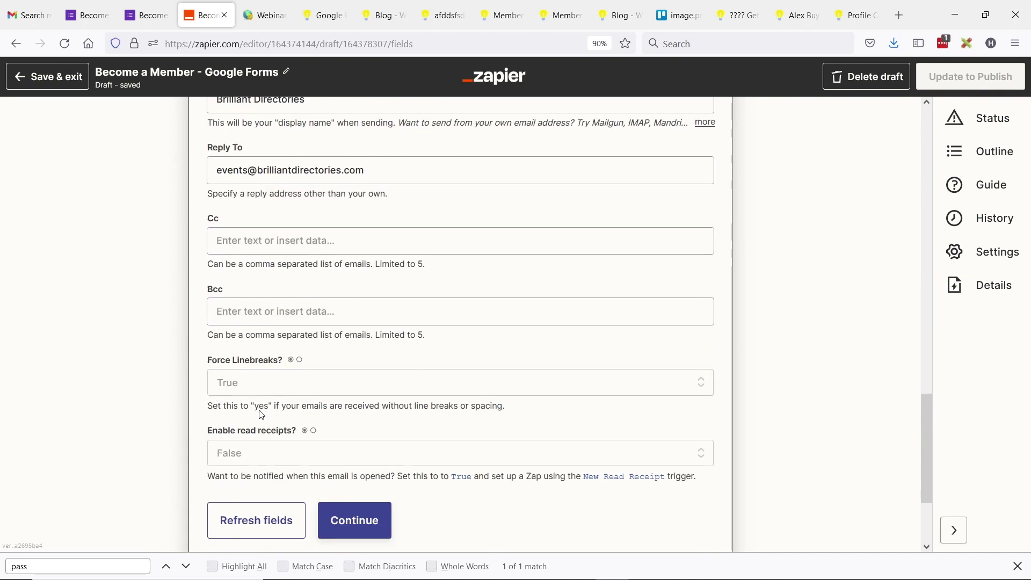
scroll(300, 416, "down", 2)
left_click(351, 438)
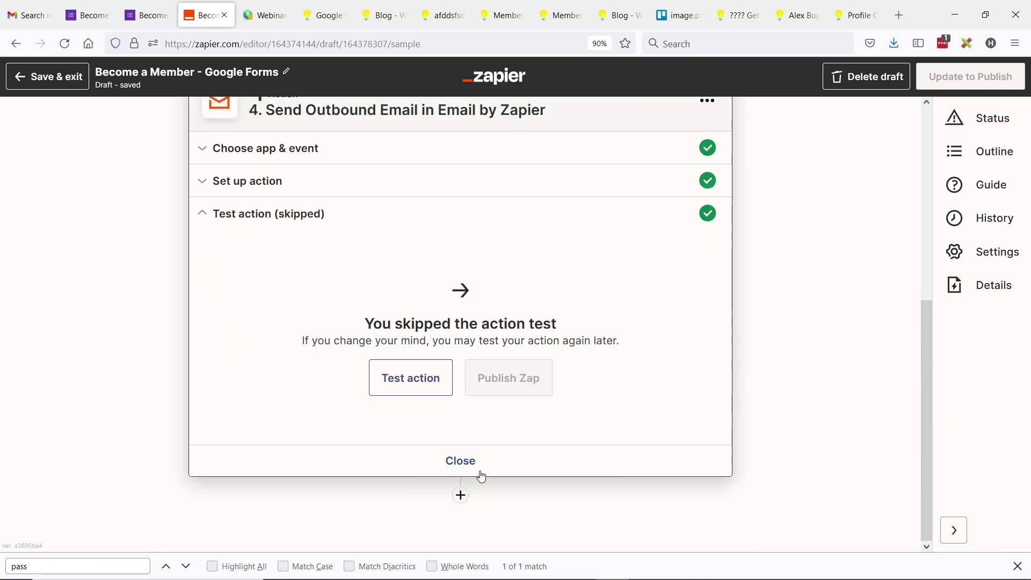
left_click(458, 460)
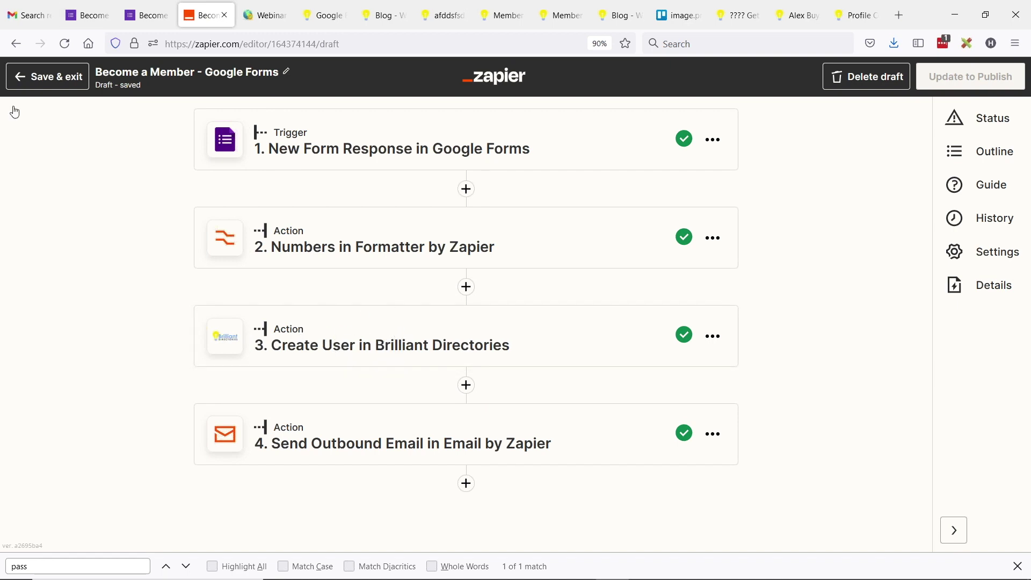
Step: Save and exit the Become a Member zap, then go back to the Zaps list
left_click(50, 81)
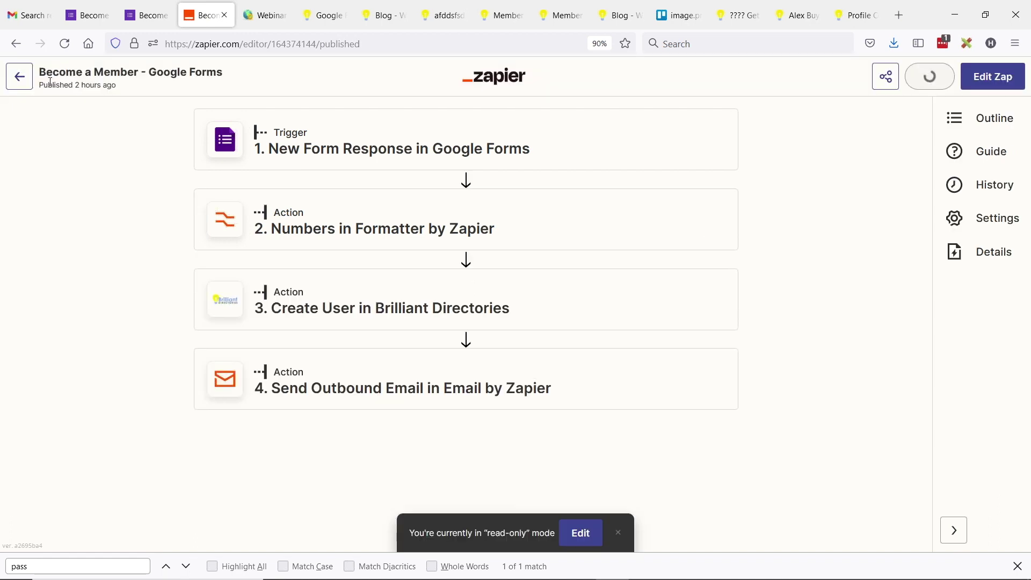
left_click(19, 77)
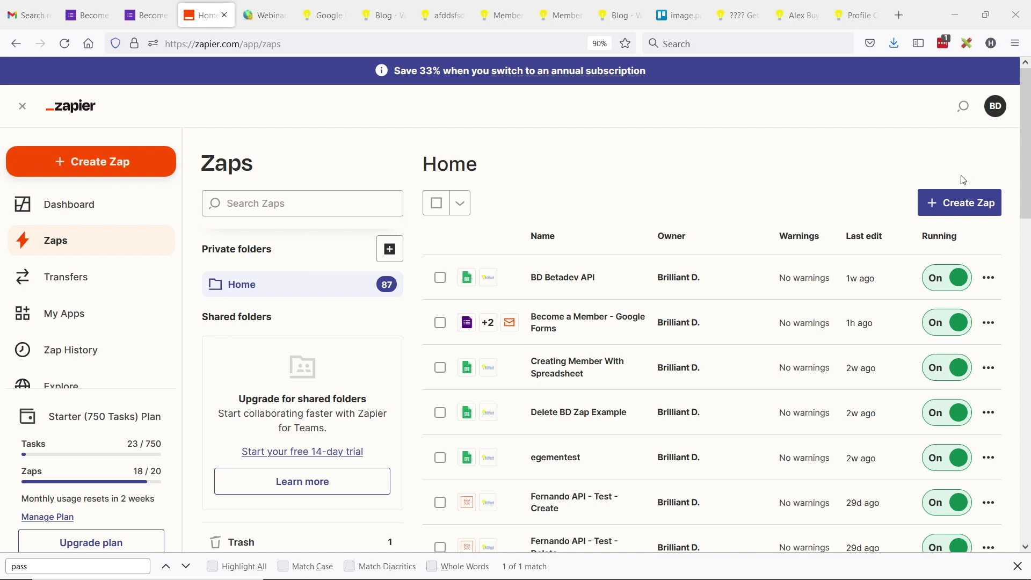
Step: Start a new zap and search the trigger apps for Google Forms
left_click(962, 212)
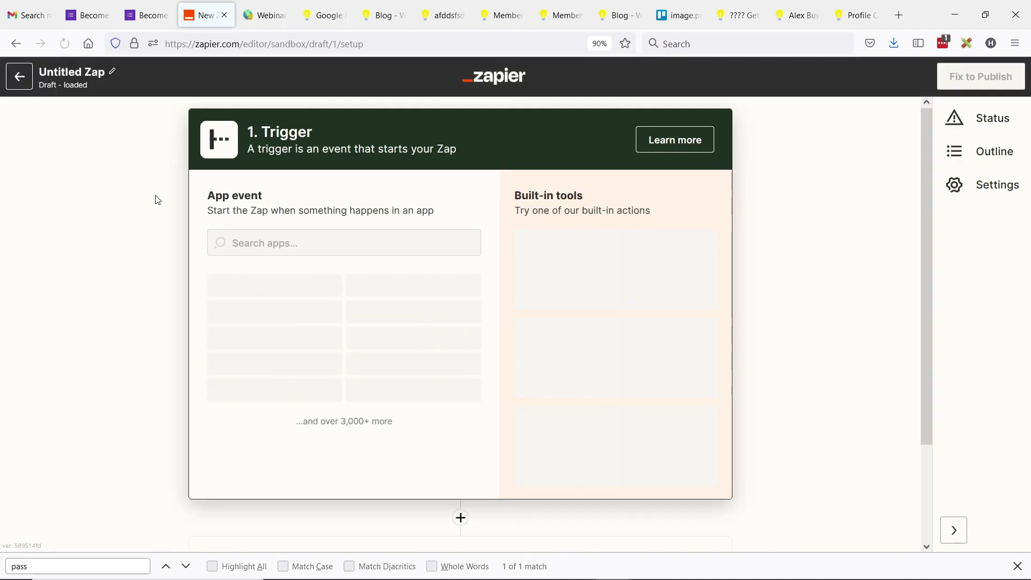
left_click(274, 242)
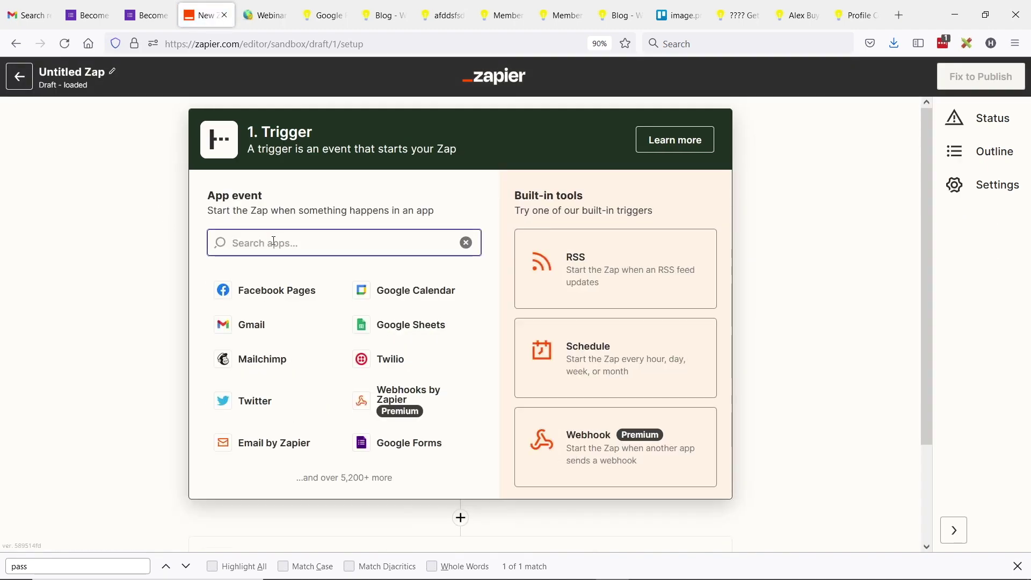
type("Google")
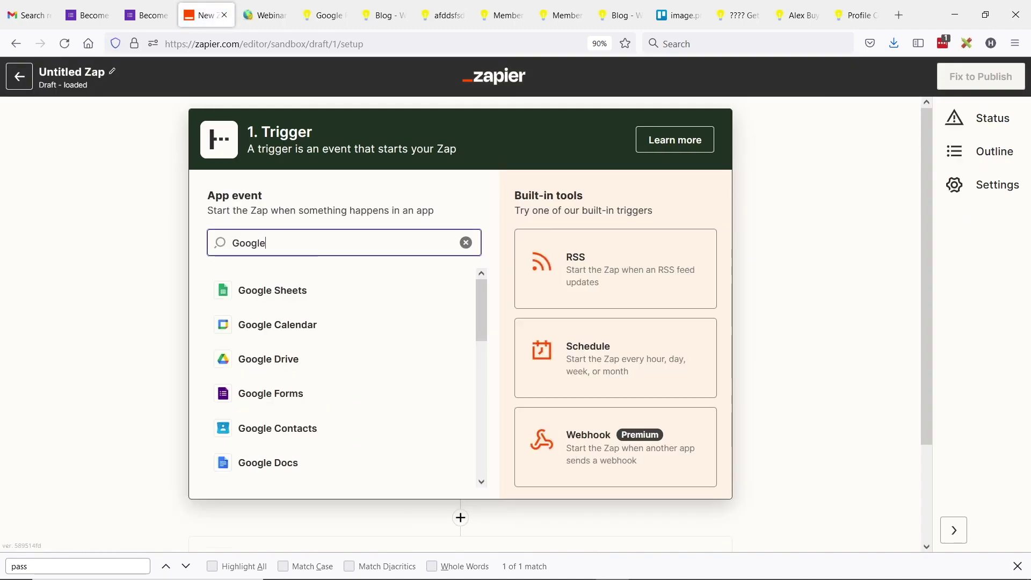
double_click(272, 240)
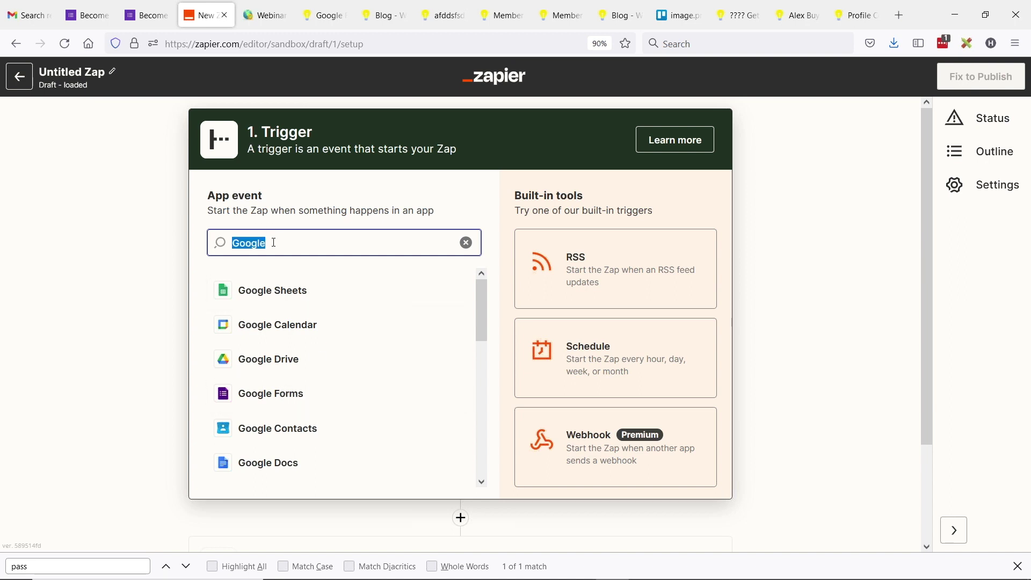
type("forms")
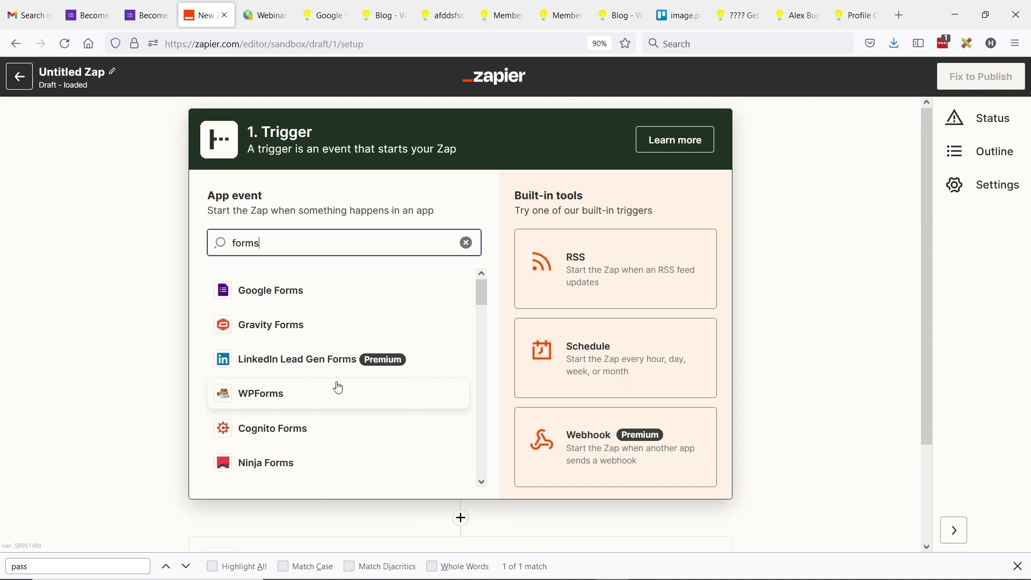
scroll(336, 391, "down", 2)
scroll(323, 371, "down", 2)
scroll(331, 379, "down", 2)
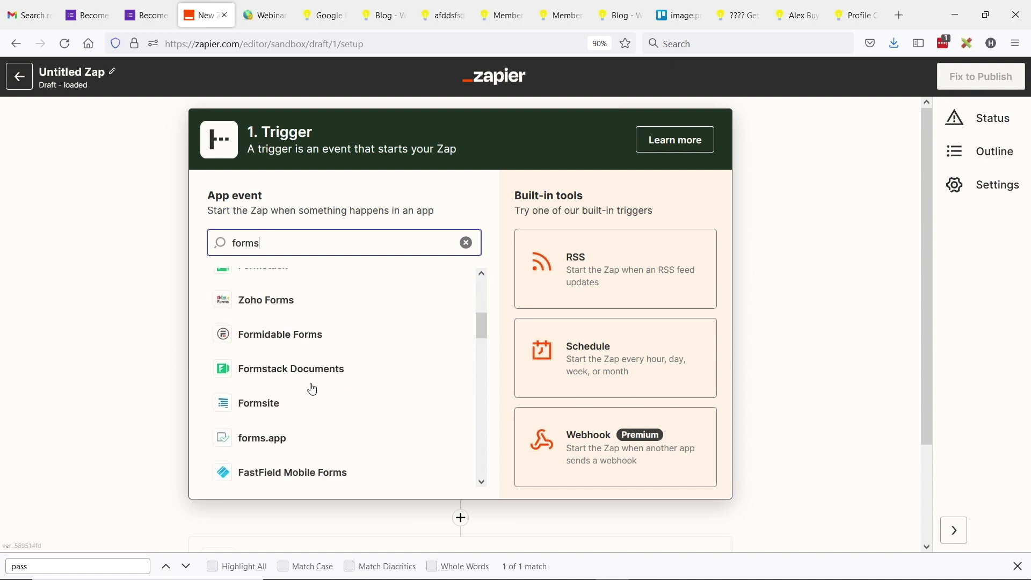
scroll(268, 300, "up", 6)
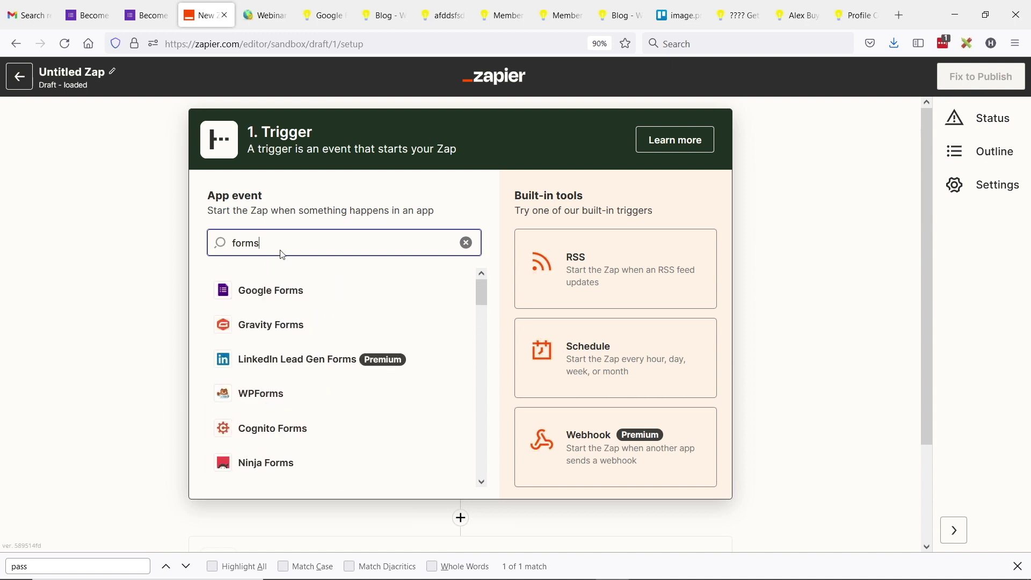
Step: Set the trigger to Google Forms New Form Response using the connected Google Forms account
left_click(279, 290)
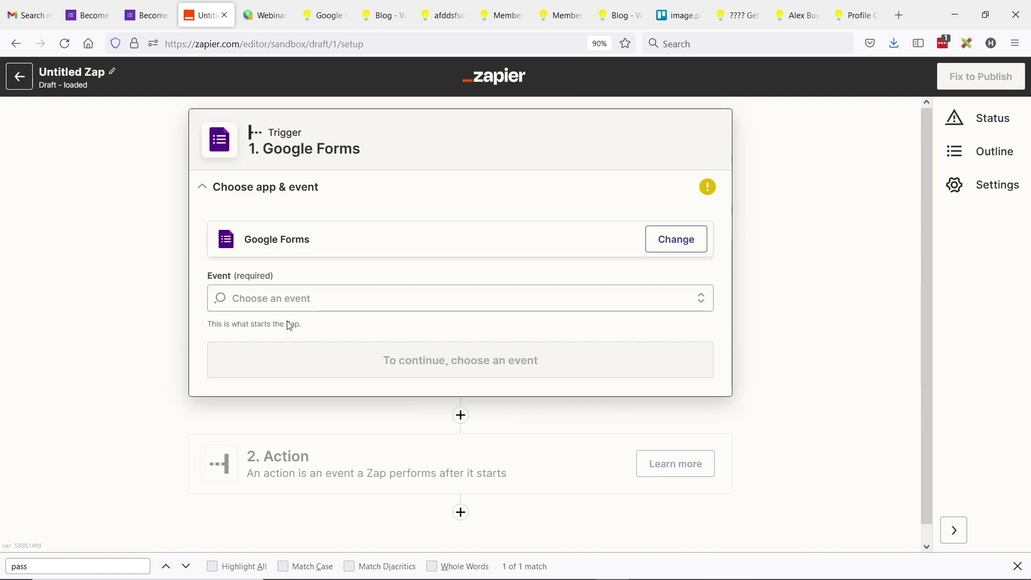
left_click(268, 298)
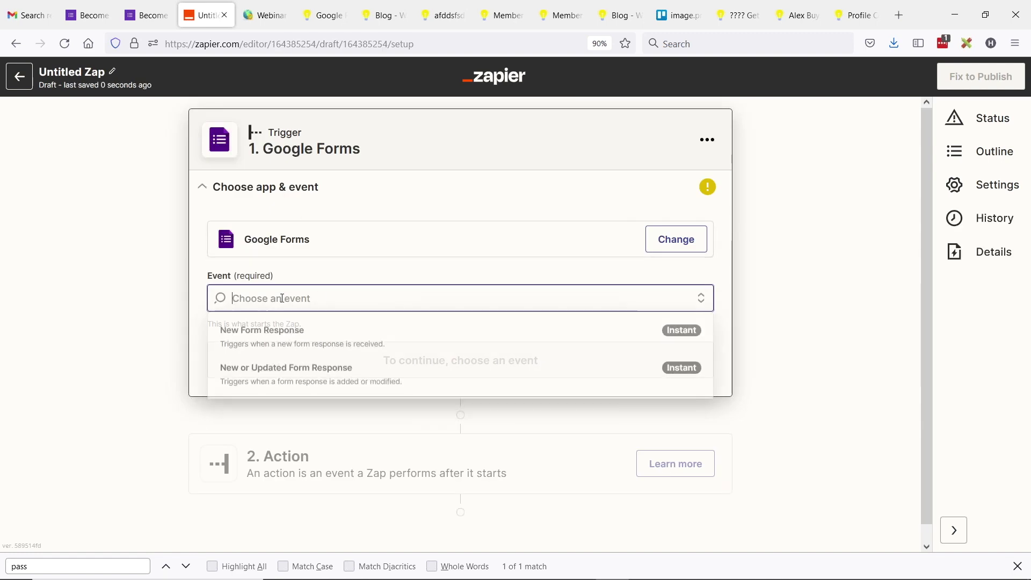
left_click(293, 348)
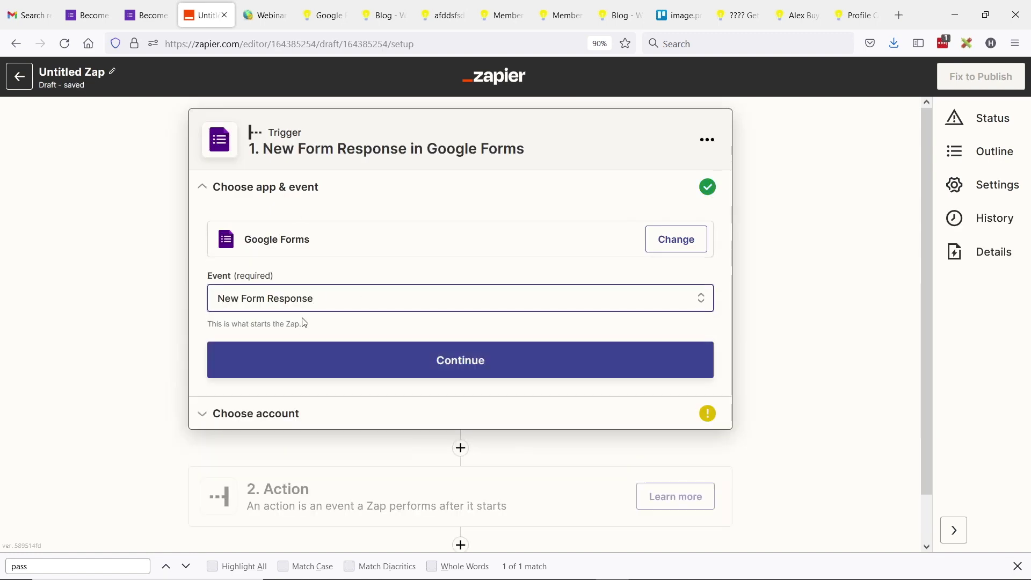
left_click(417, 355)
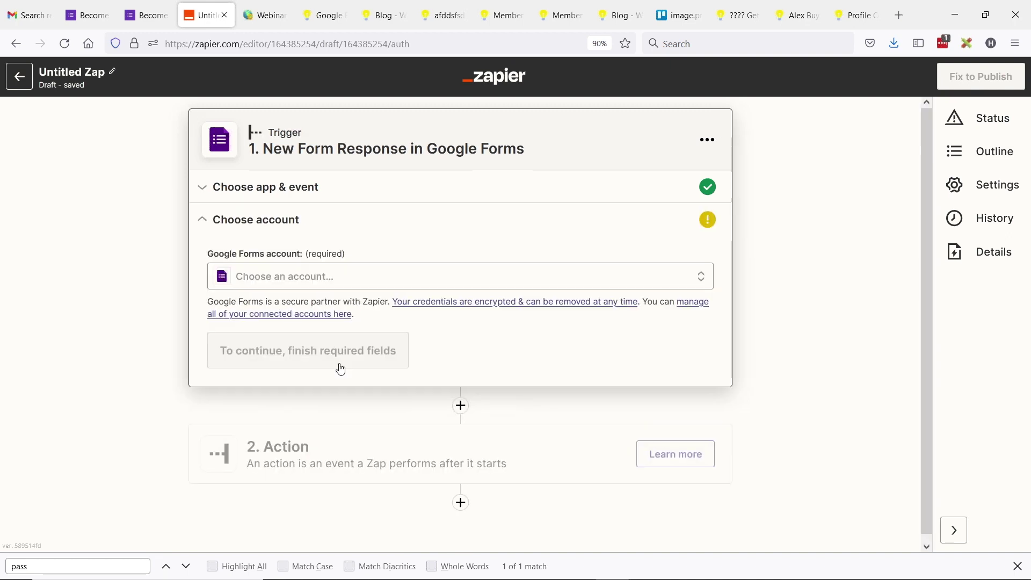
left_click(329, 282)
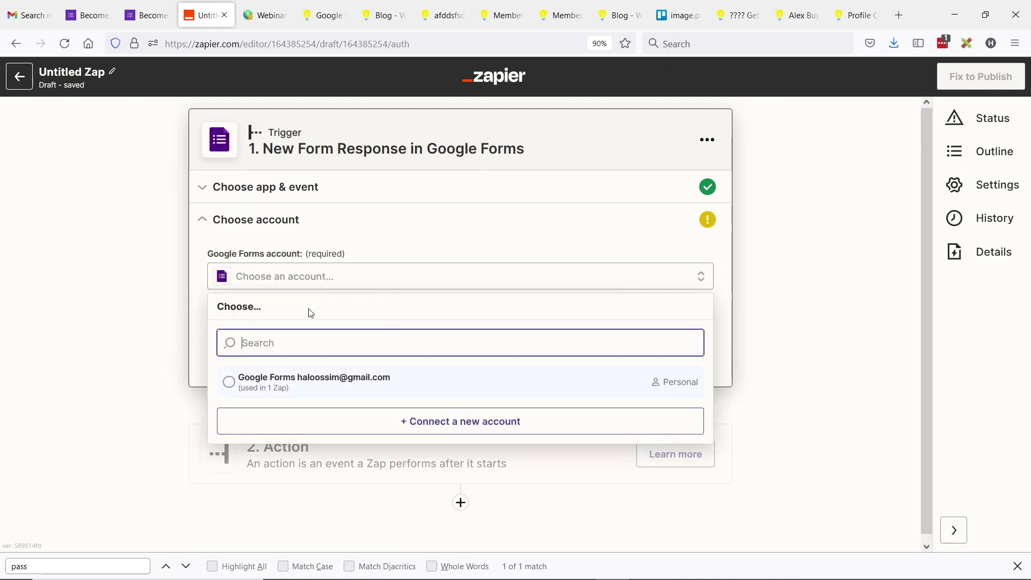
left_click(231, 386)
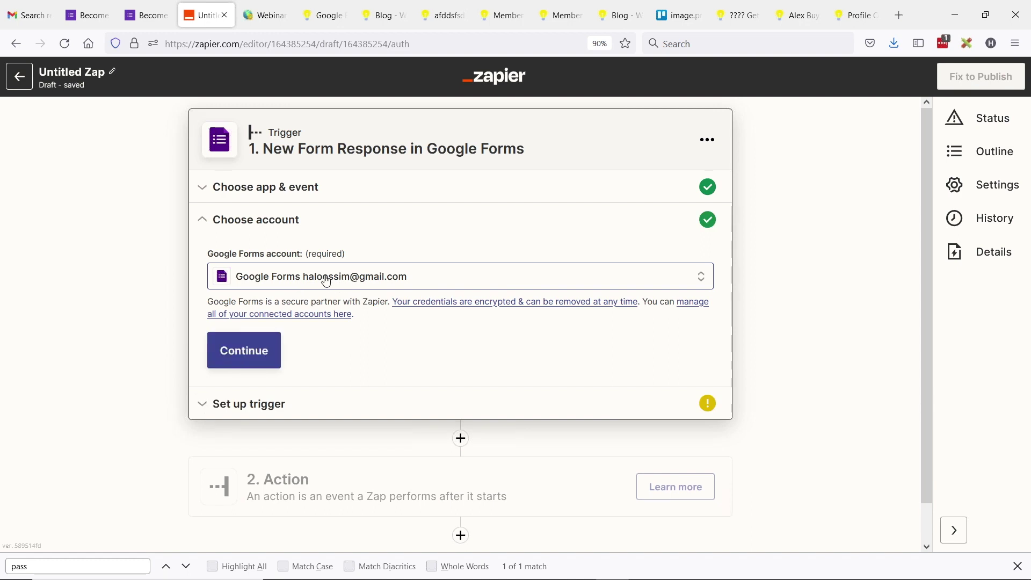
left_click(258, 358)
Step: Pick the Become a Member form, test the trigger, and choose Format for step 2
left_click(233, 318)
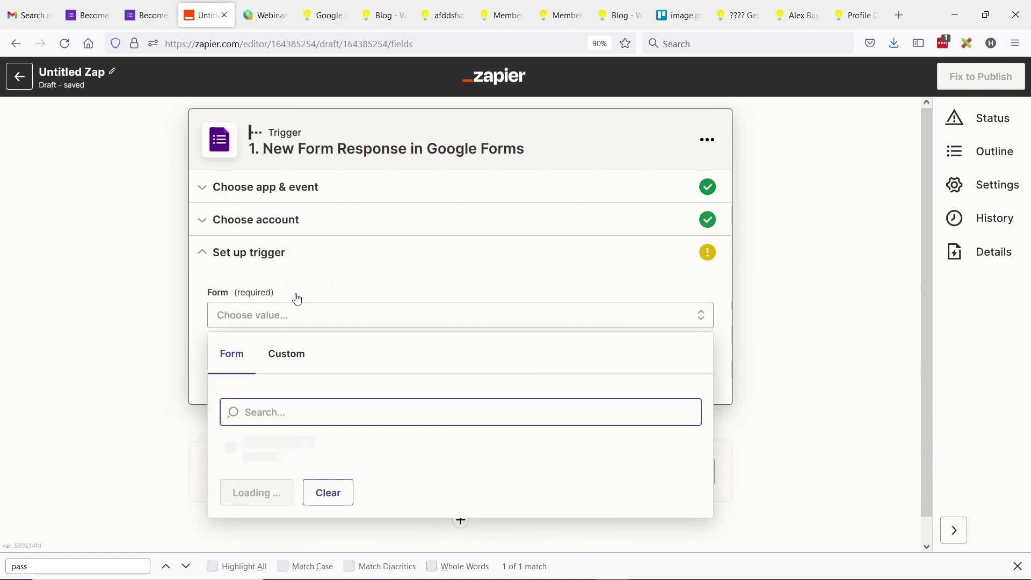
left_click(235, 456)
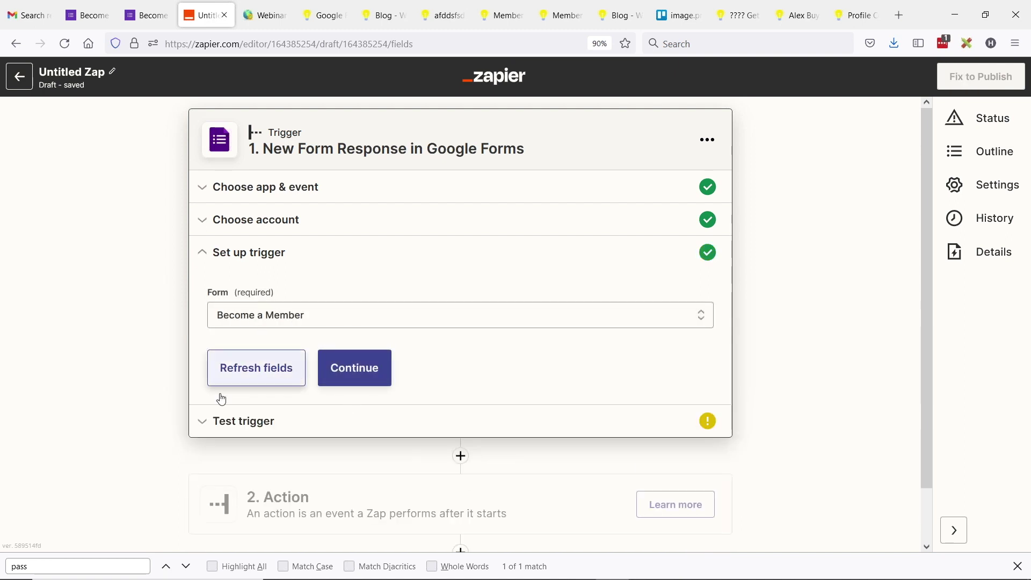
left_click(321, 375)
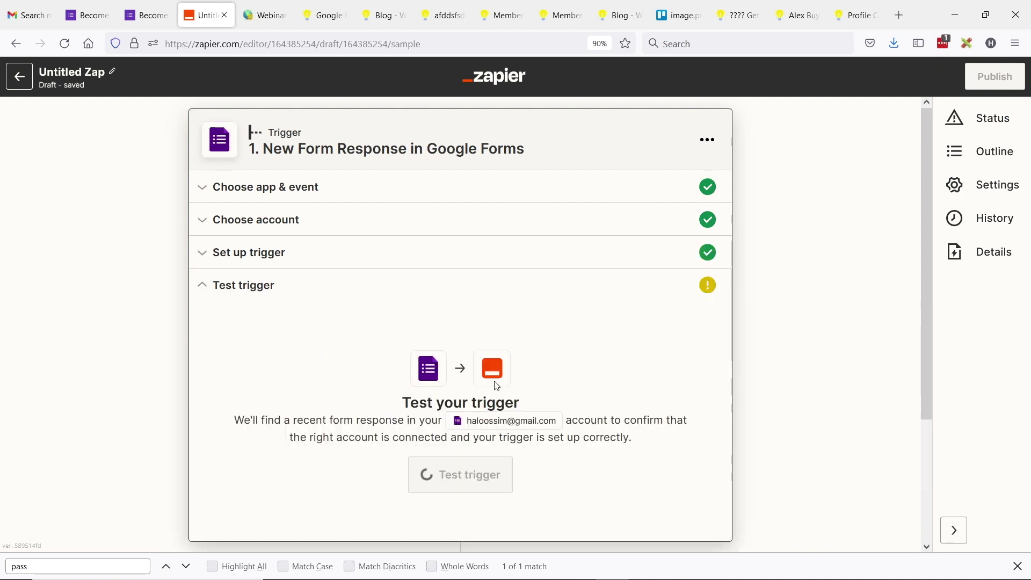
left_click(450, 466)
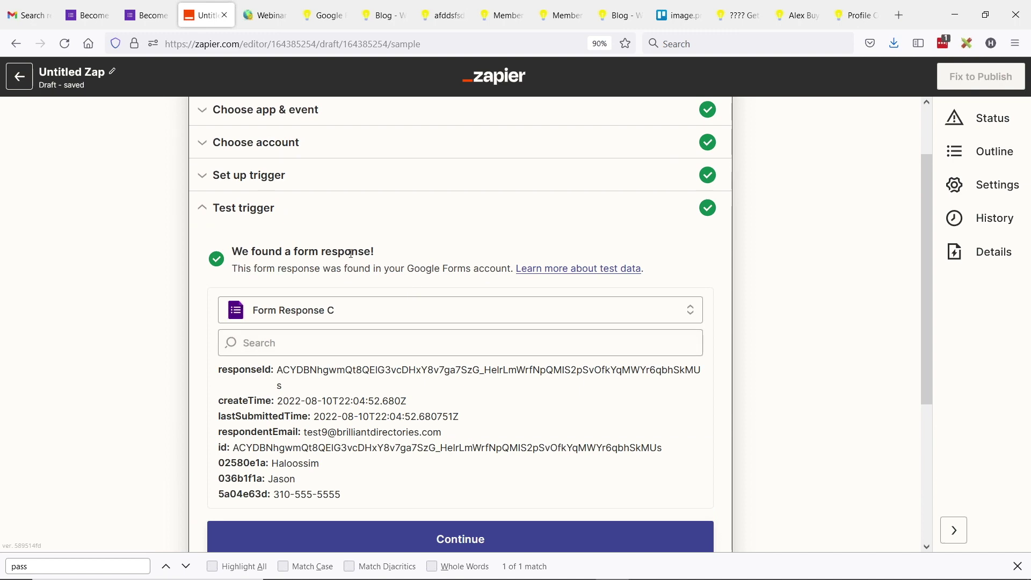
scroll(354, 301, "down", 3)
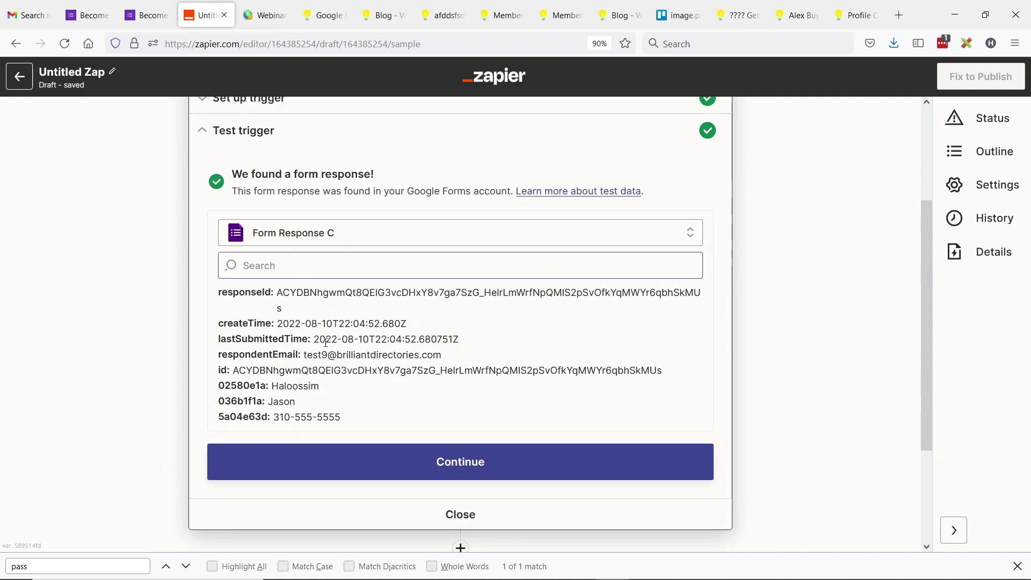
scroll(484, 376, "down", 3)
left_click(460, 435)
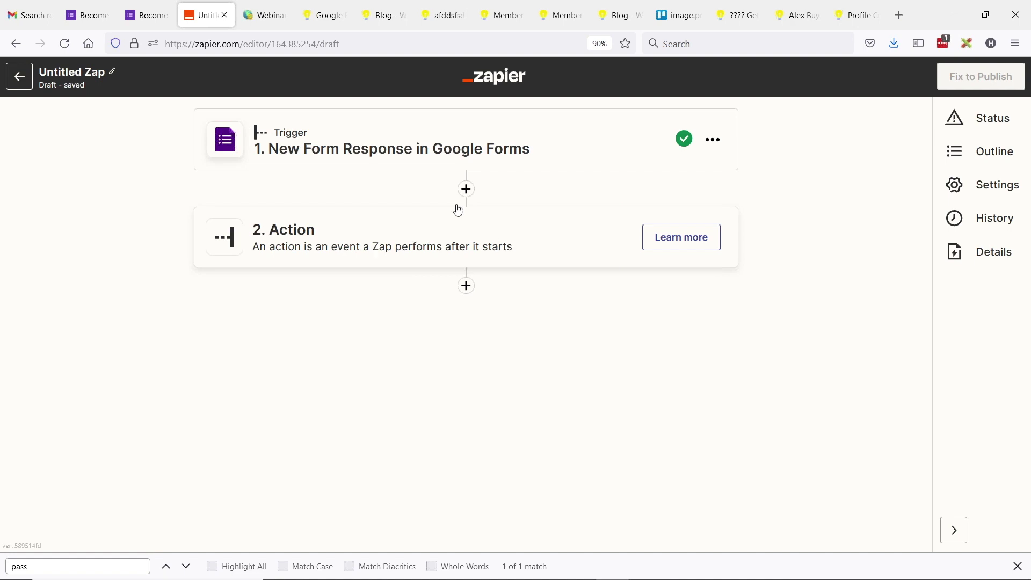
left_click(450, 245)
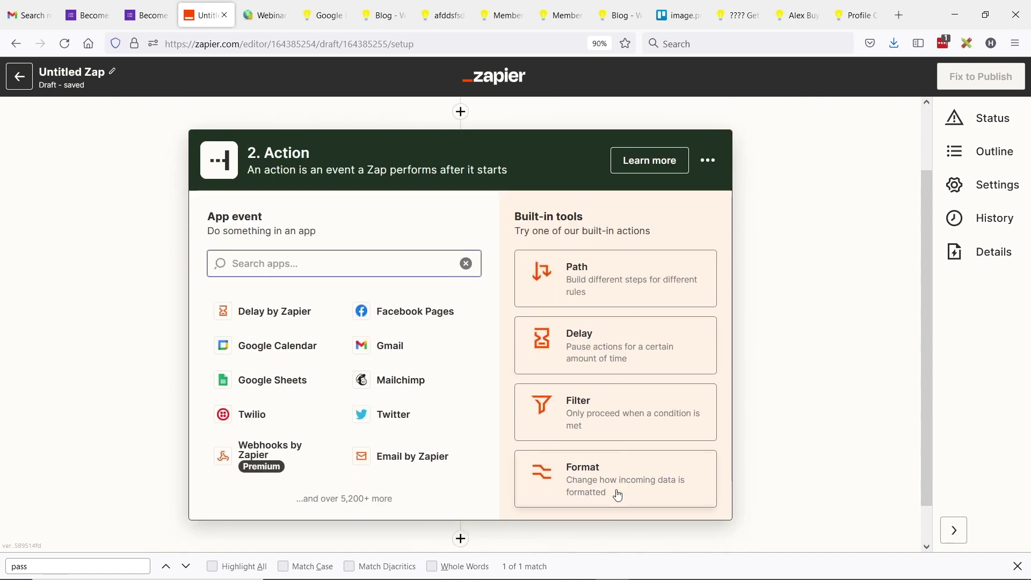
left_click(619, 495)
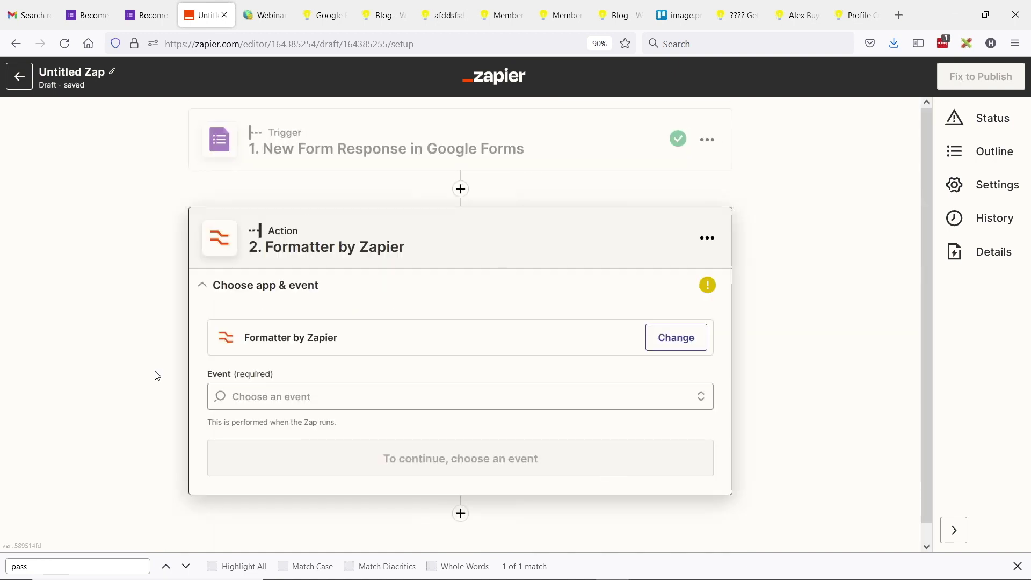
Step: Set step 2 to the Numbers event with a Spreadsheet-Style Formula of RANDBETWEEN(100000,999999)
left_click(279, 395)
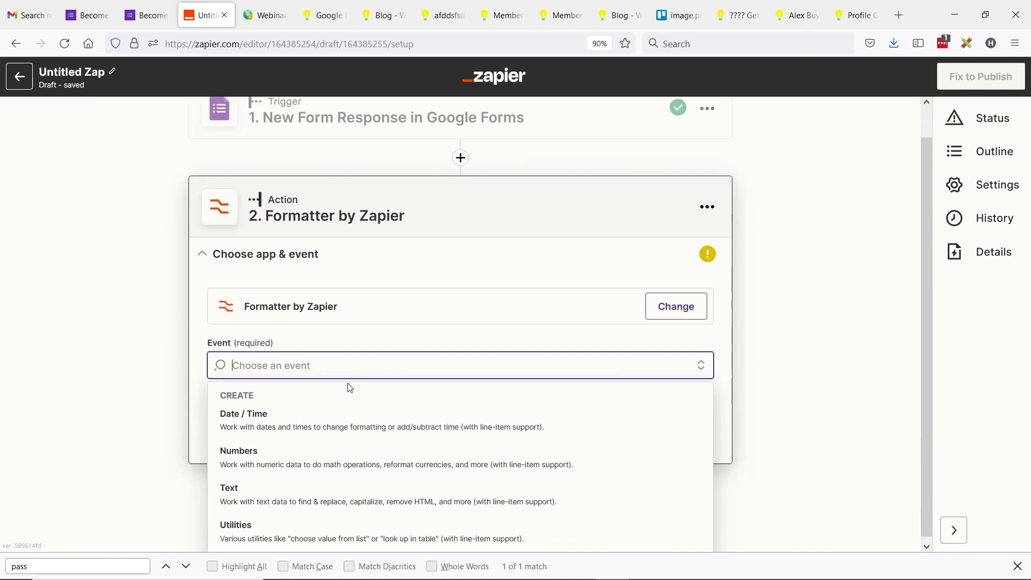
left_click(311, 460)
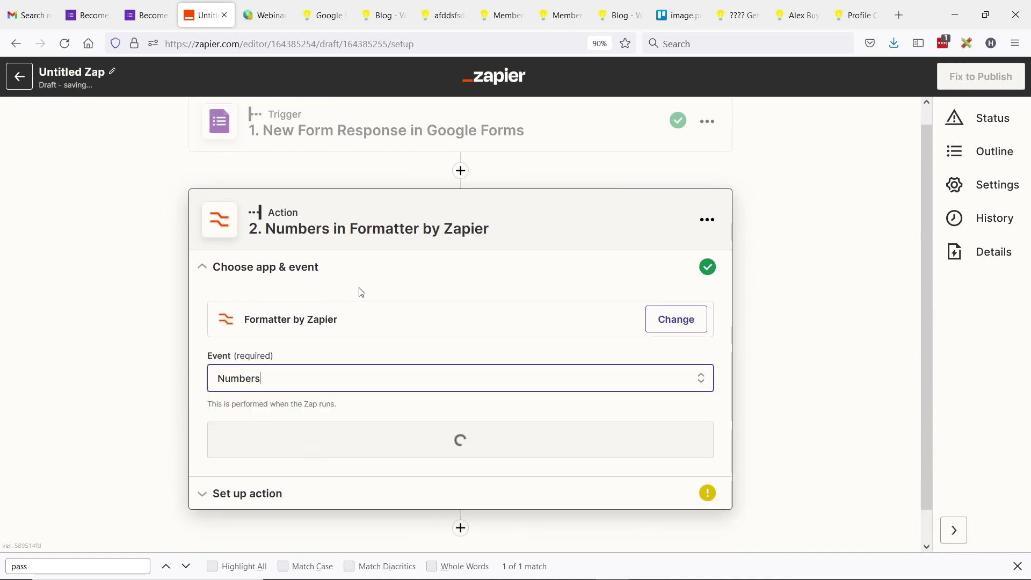
left_click(403, 415)
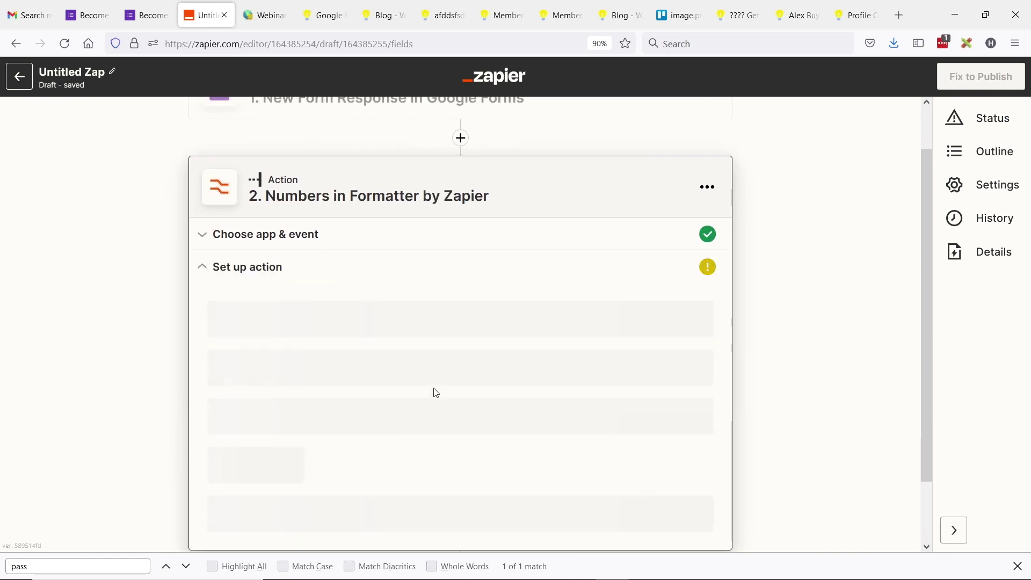
left_click(281, 384)
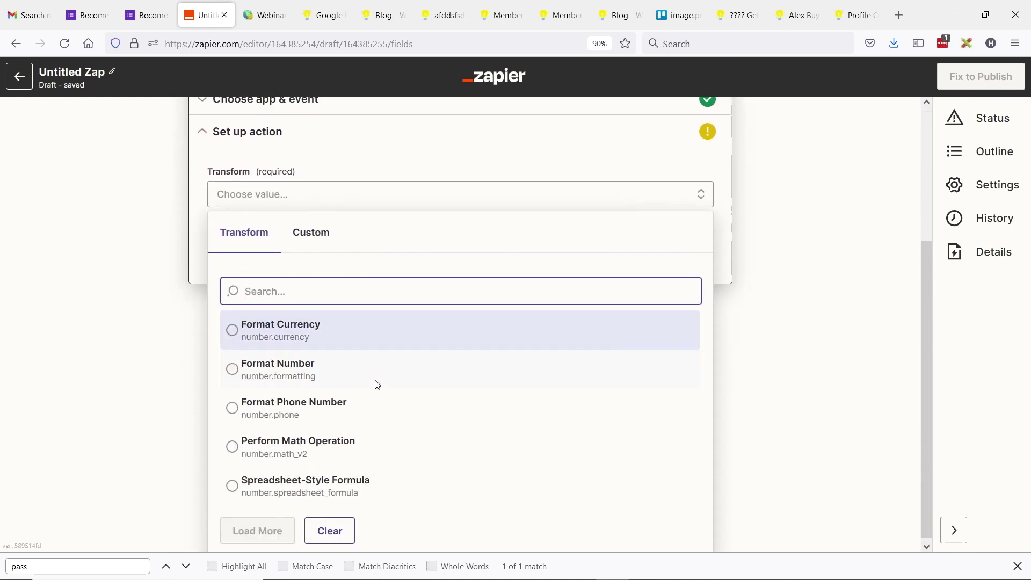
left_click(327, 489)
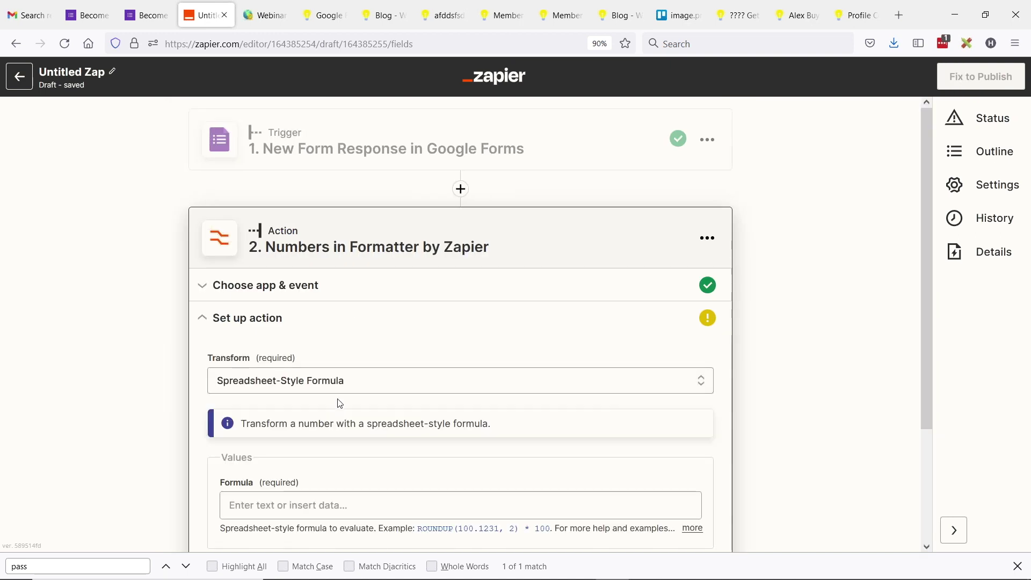
scroll(301, 416, "down", 2)
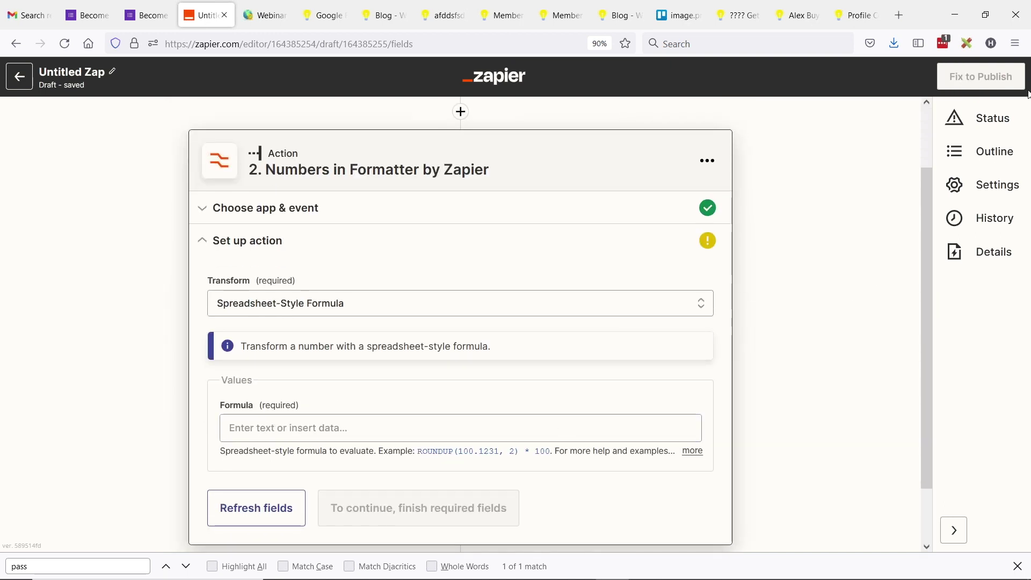
left_click(272, 429)
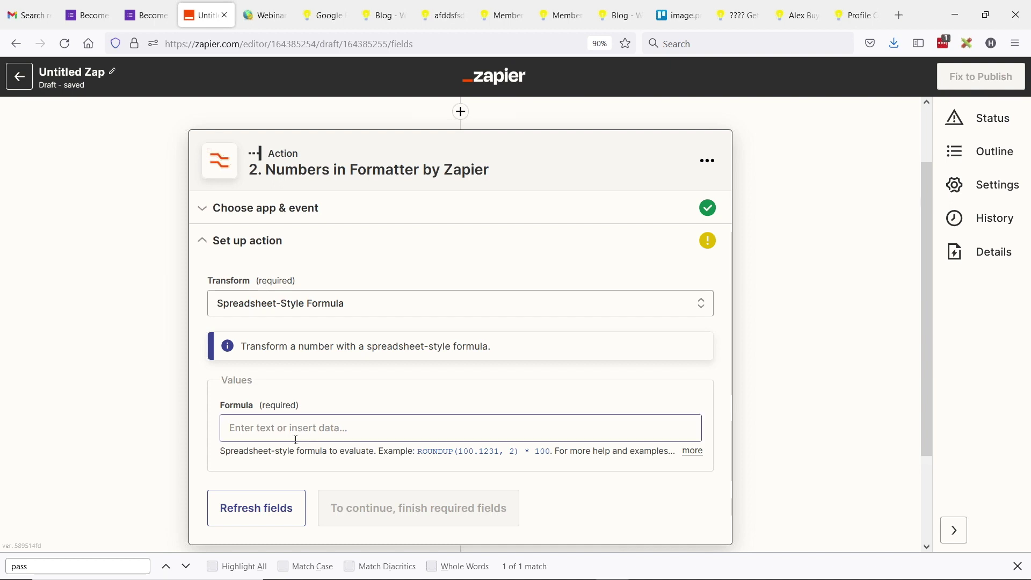
type("RANDBETWEEN(100000,999999)")
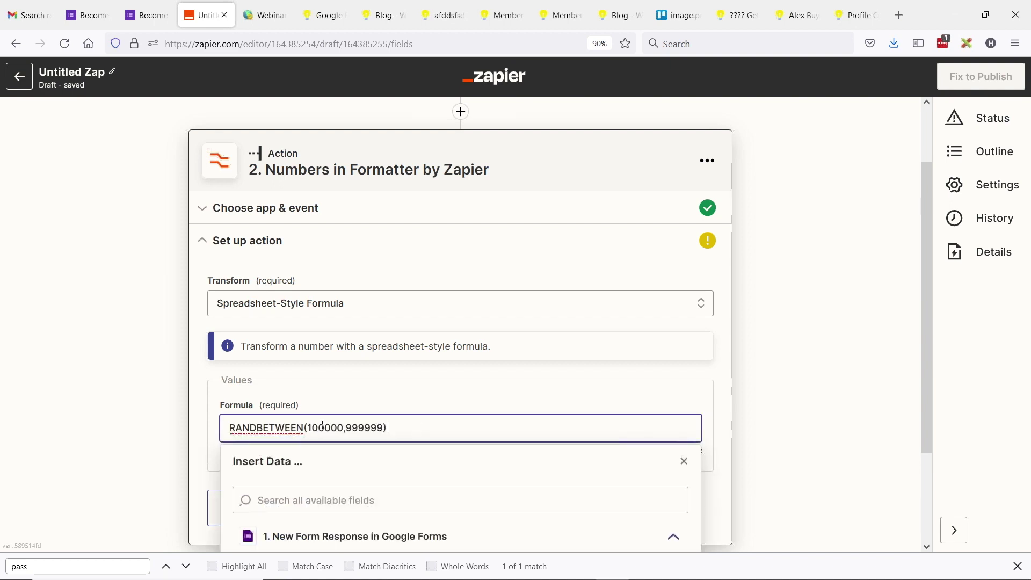
left_click(199, 441)
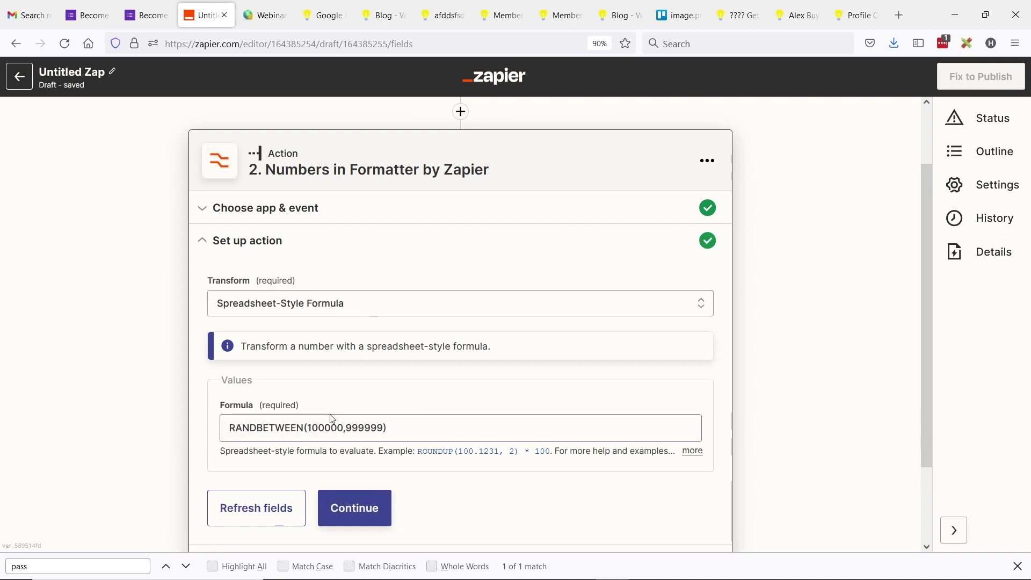
Step: Test the random-number step, confirming output 866429, and close it back to the outline
left_click(353, 510)
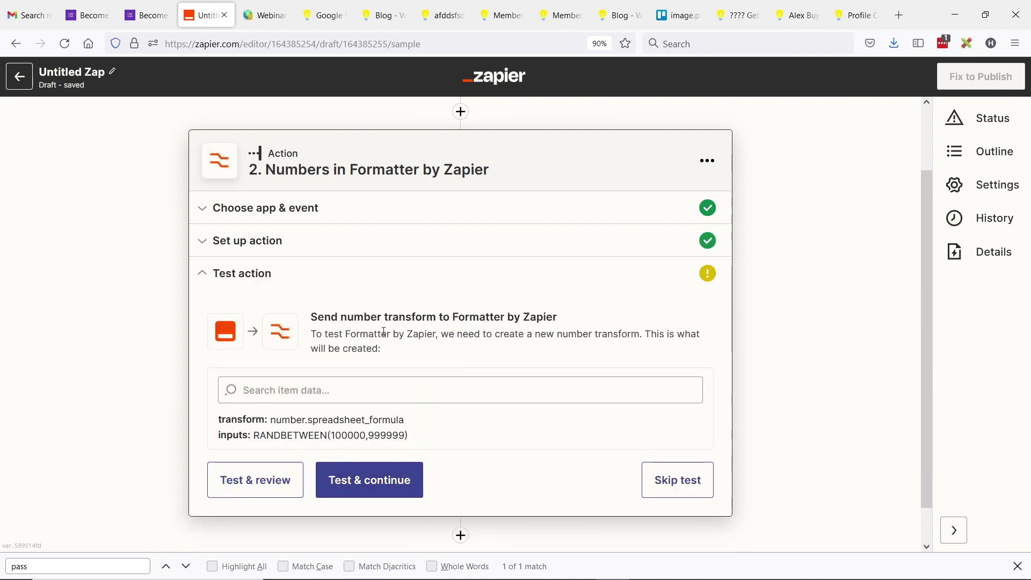
scroll(350, 387, "down", 1)
left_click(269, 439)
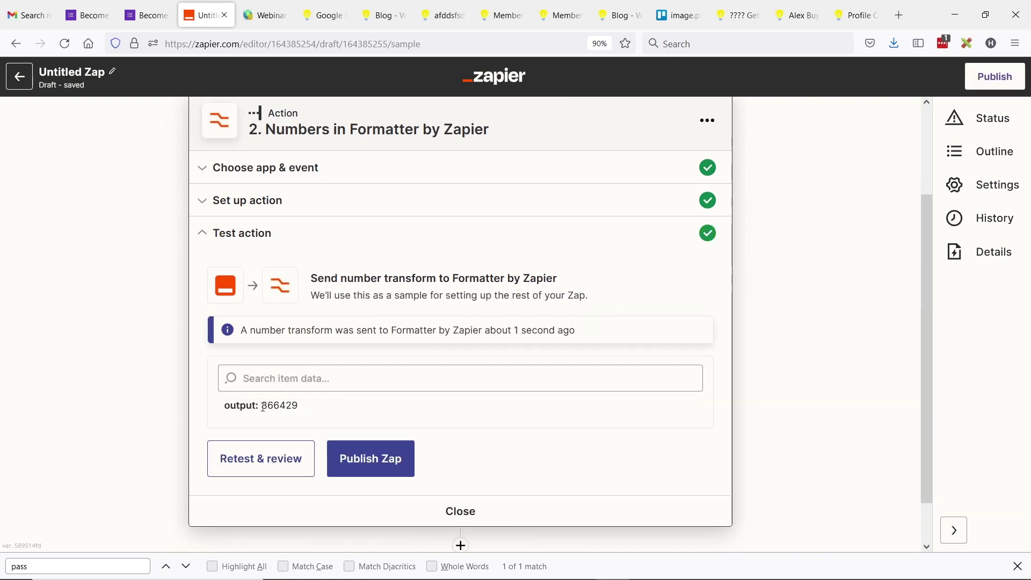
double_click(271, 406)
left_click(267, 403)
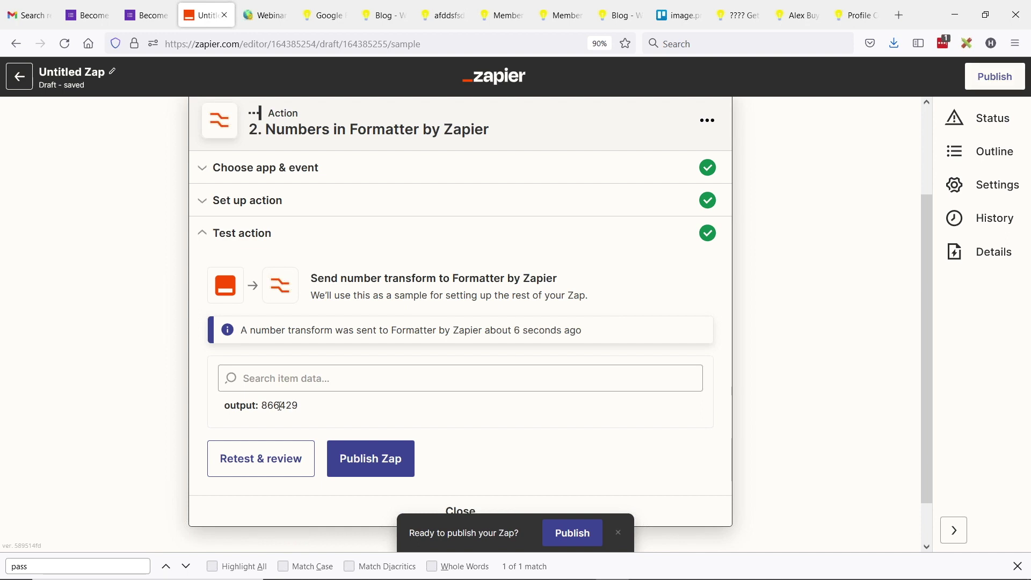
scroll(468, 446, "down", 1)
left_click(462, 455)
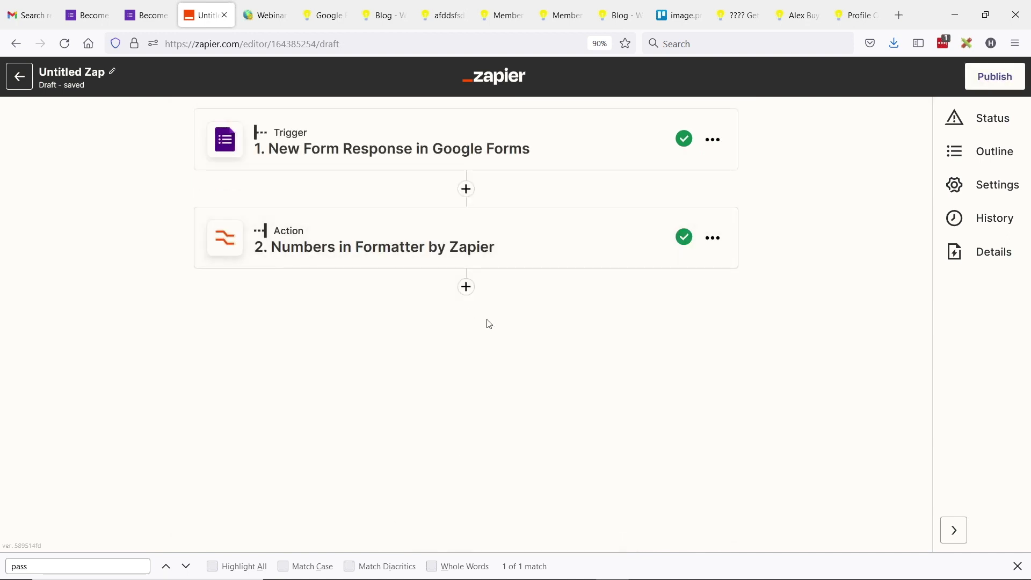
Step: Add step 3 as Brilliant Directories' Create User event and bring up its account list
left_click(468, 294)
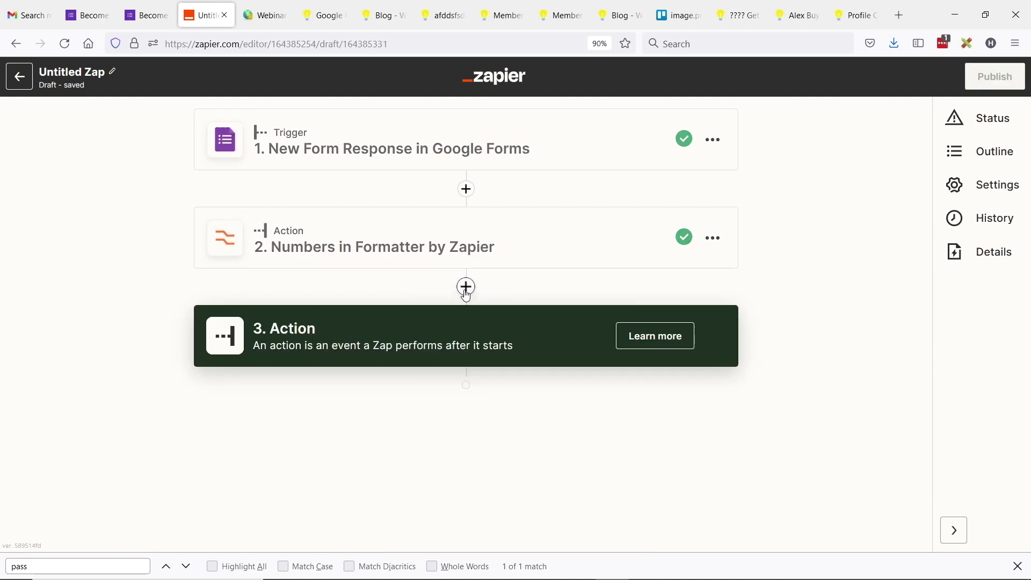
type("brill")
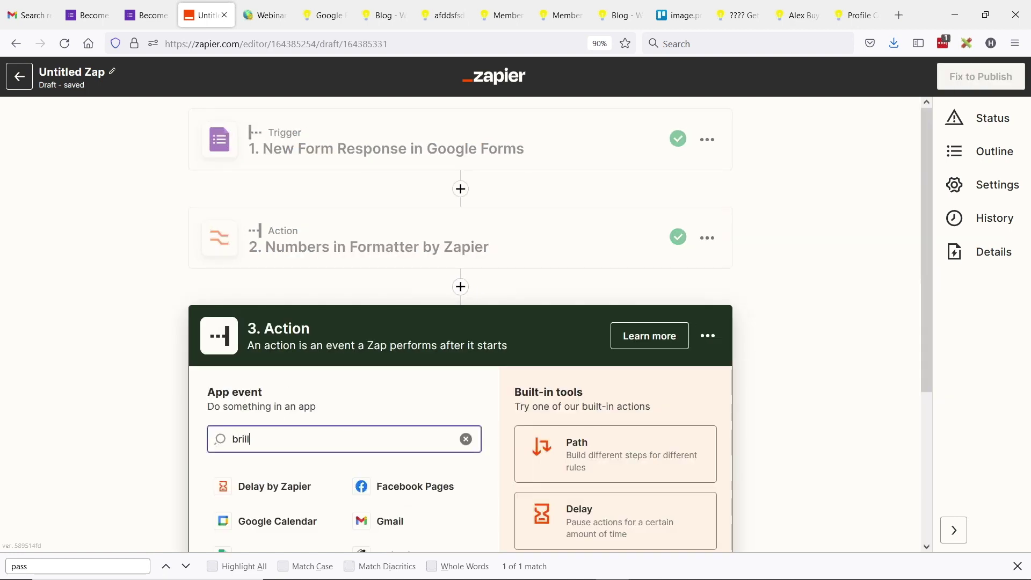
scroll(308, 429, "down", 2)
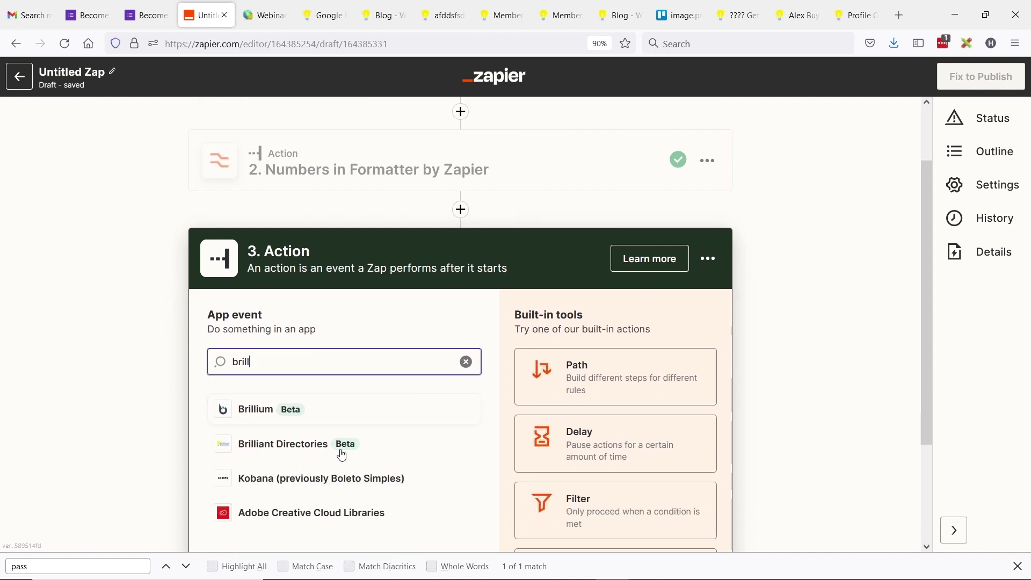
left_click(284, 445)
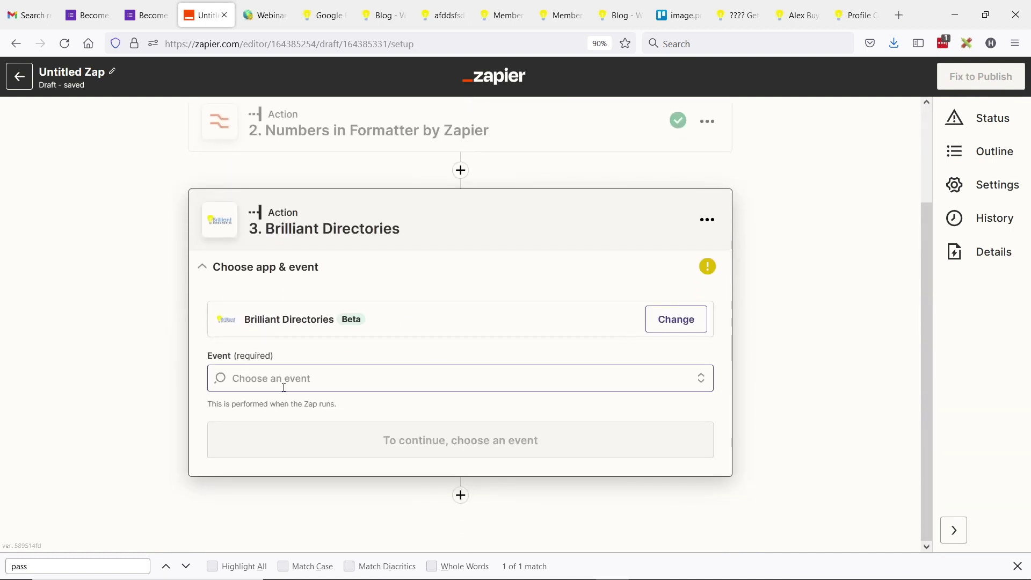
left_click(283, 384)
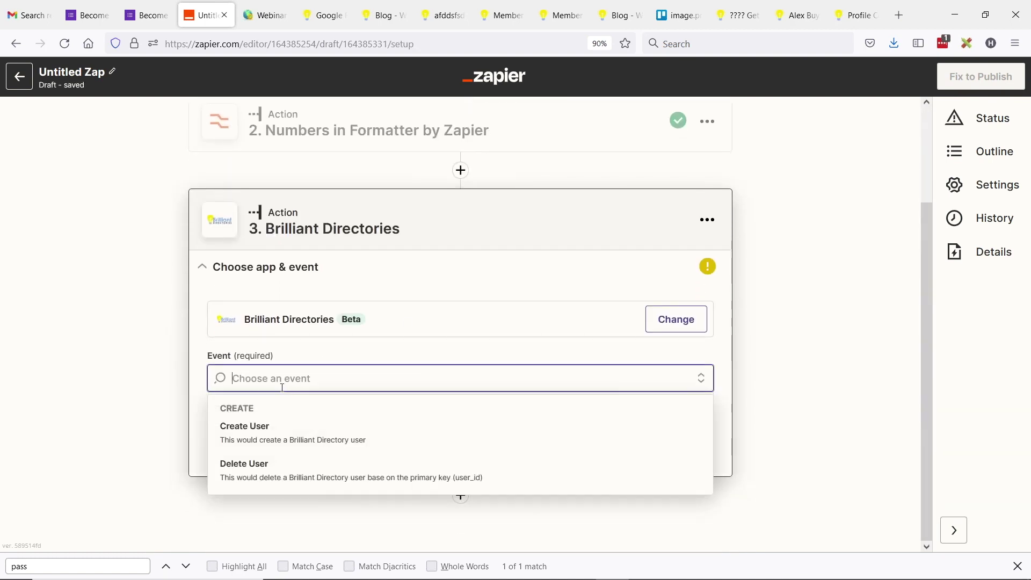
left_click(289, 440)
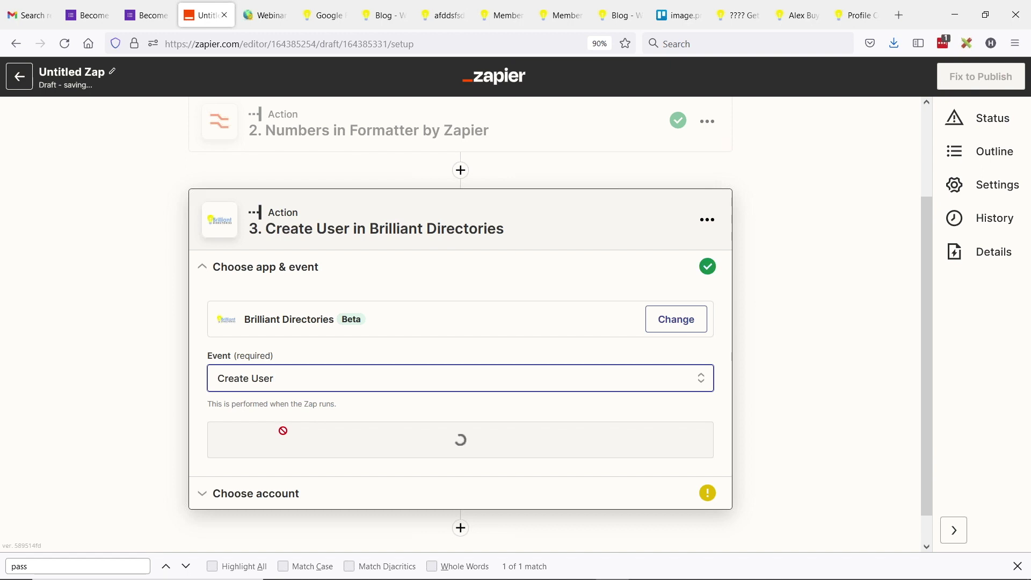
left_click(479, 443)
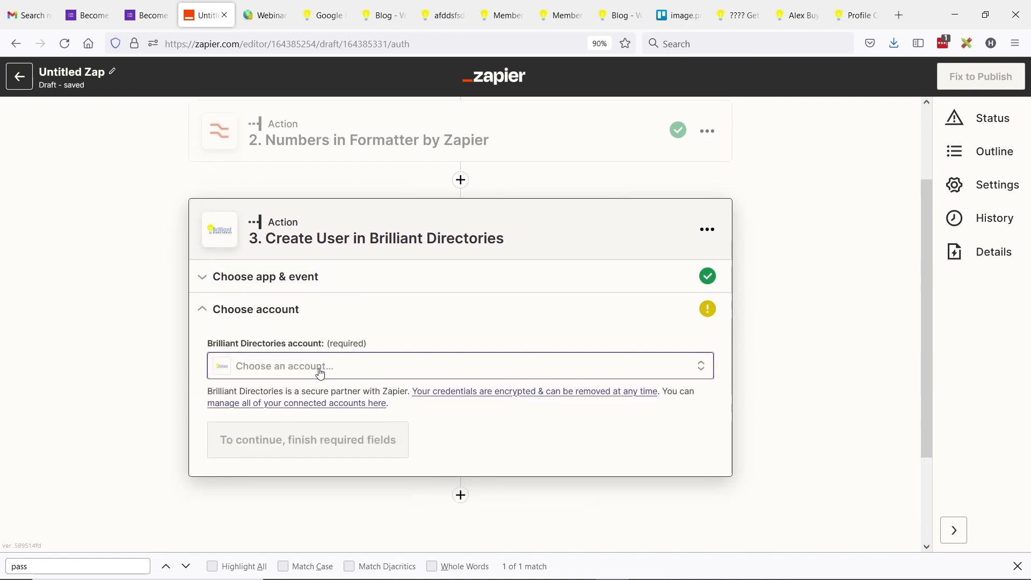
left_click(322, 366)
Step: Start connecting a new Brilliant Directories account, noting the required Website Url and Api Key
scroll(410, 254, "down", 3)
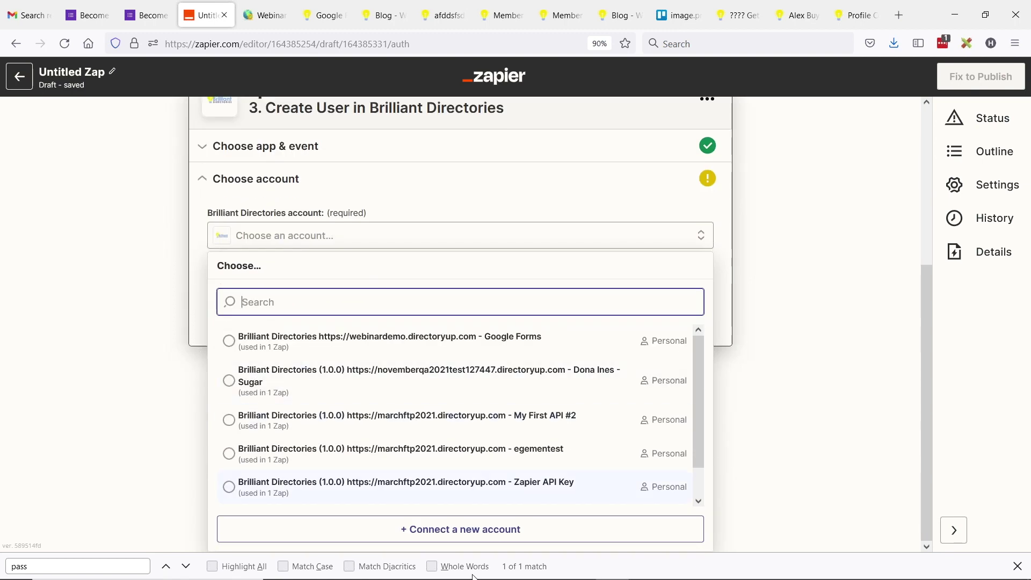
left_click(476, 533)
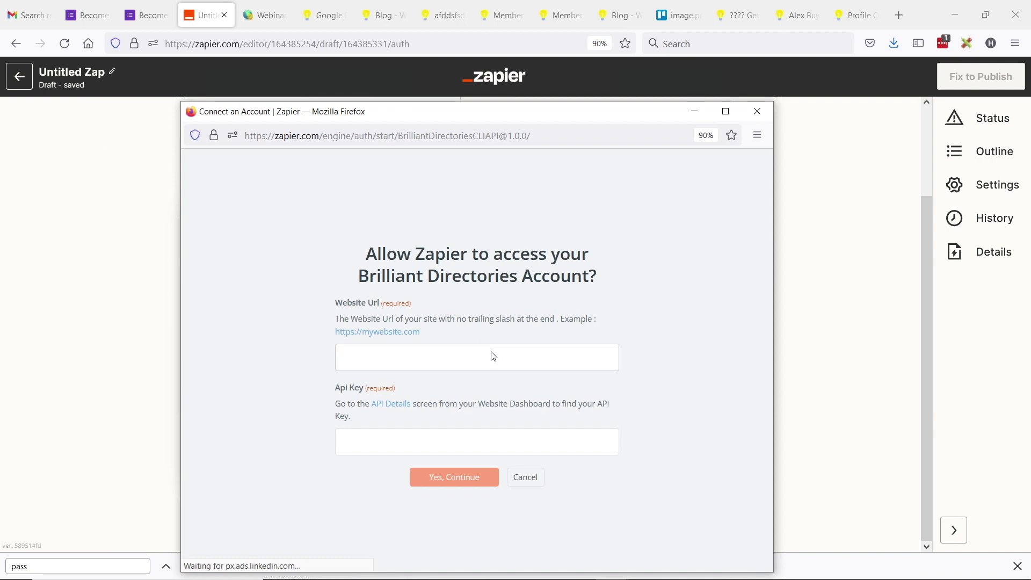
left_click_drag(339, 302, 387, 307)
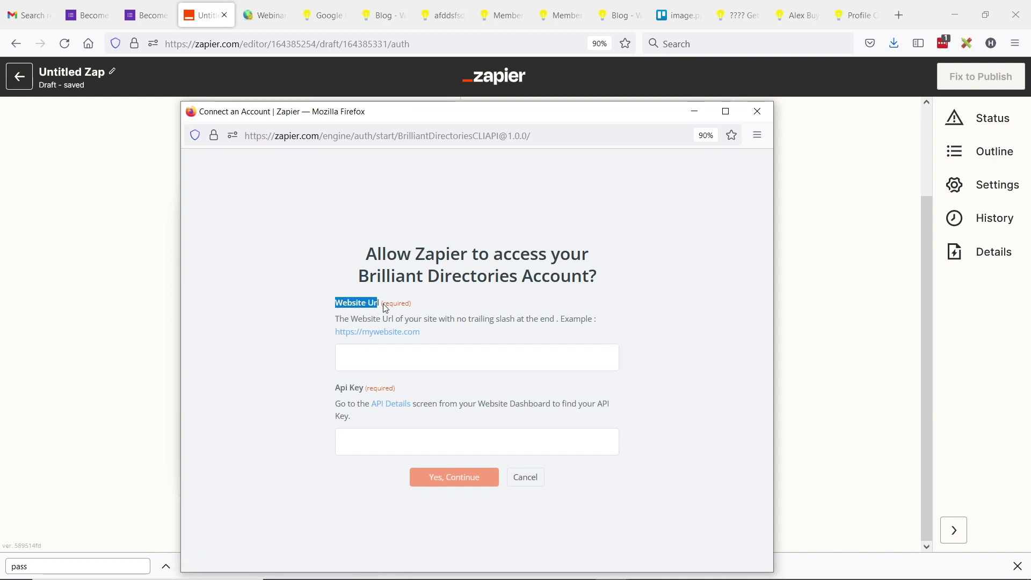
left_click_drag(340, 391, 354, 395)
left_click(265, 15)
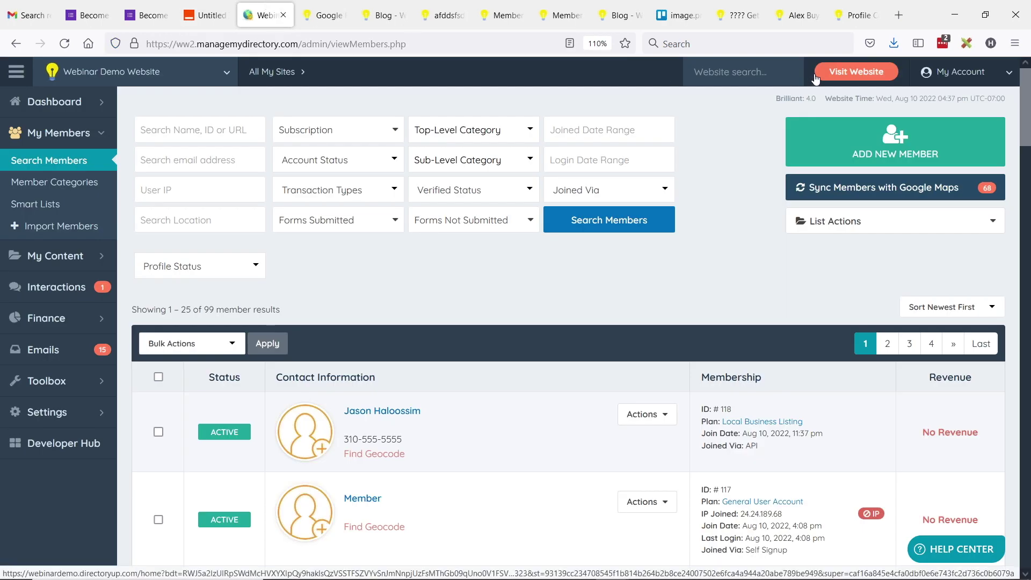
left_click(819, 74)
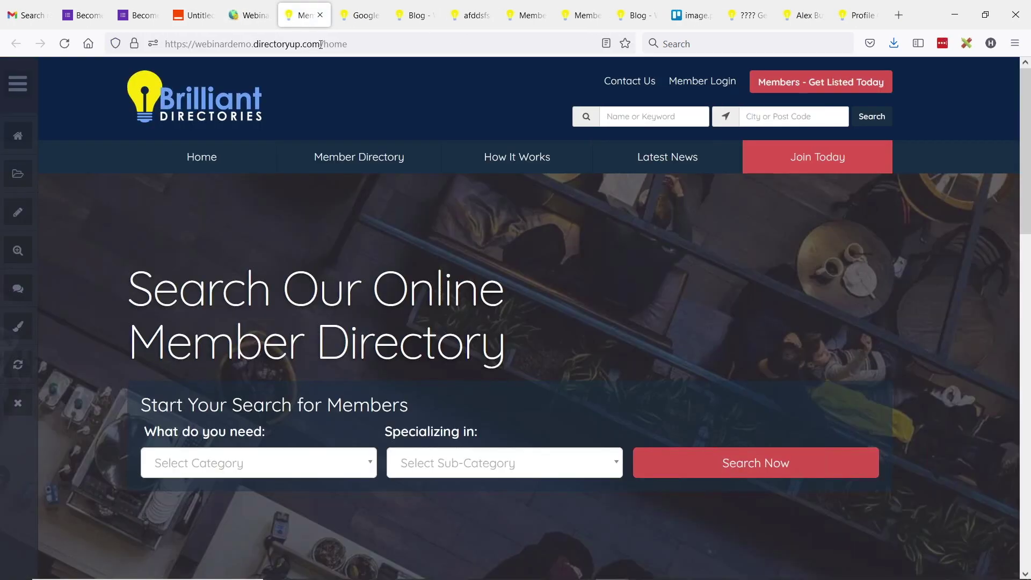
left_click_drag(320, 43, 164, 42)
key("ctrl+c")
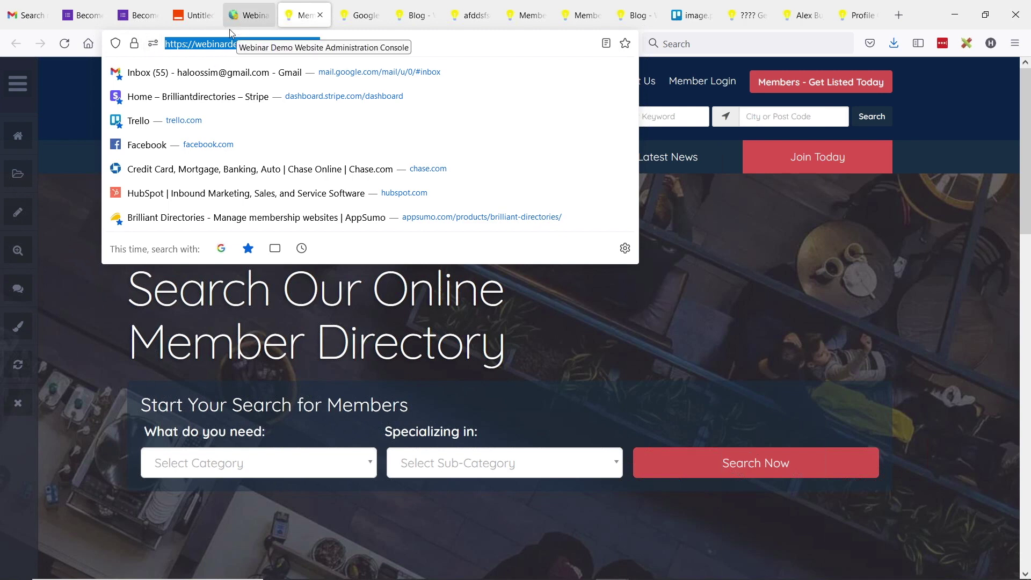
left_click(239, 16)
left_click(199, 17)
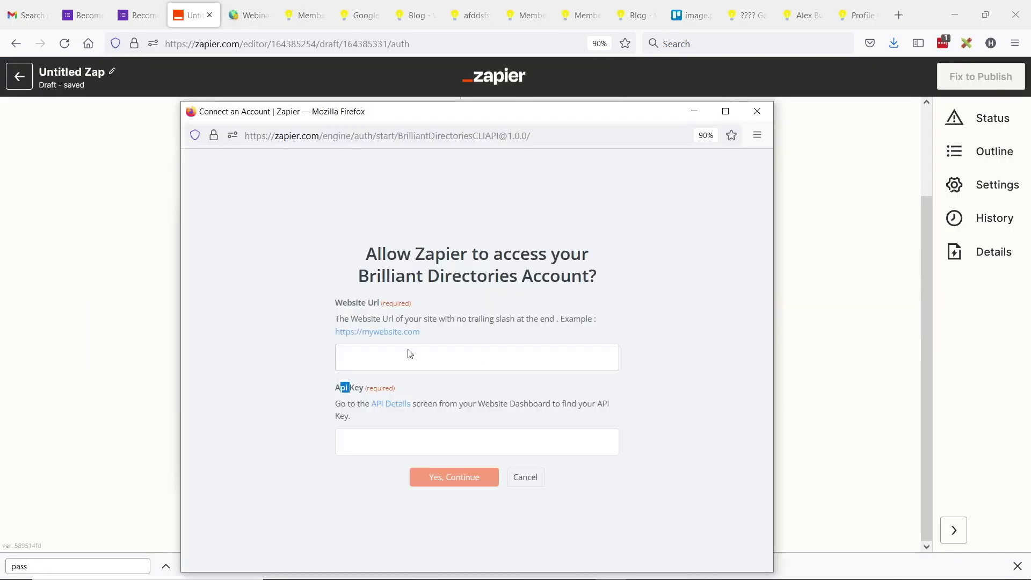
left_click(408, 350)
key("ctrl+v")
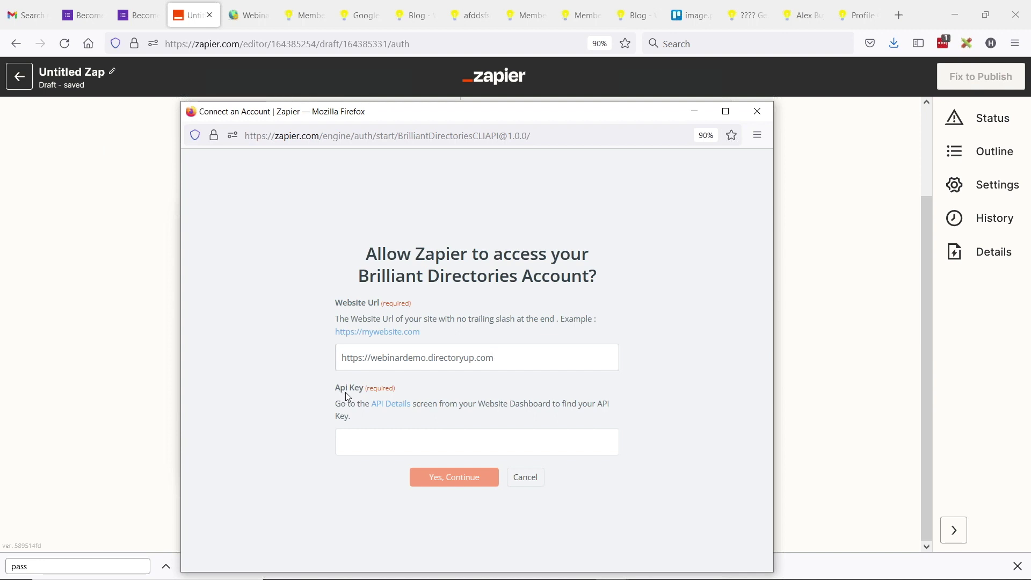
left_click(249, 15)
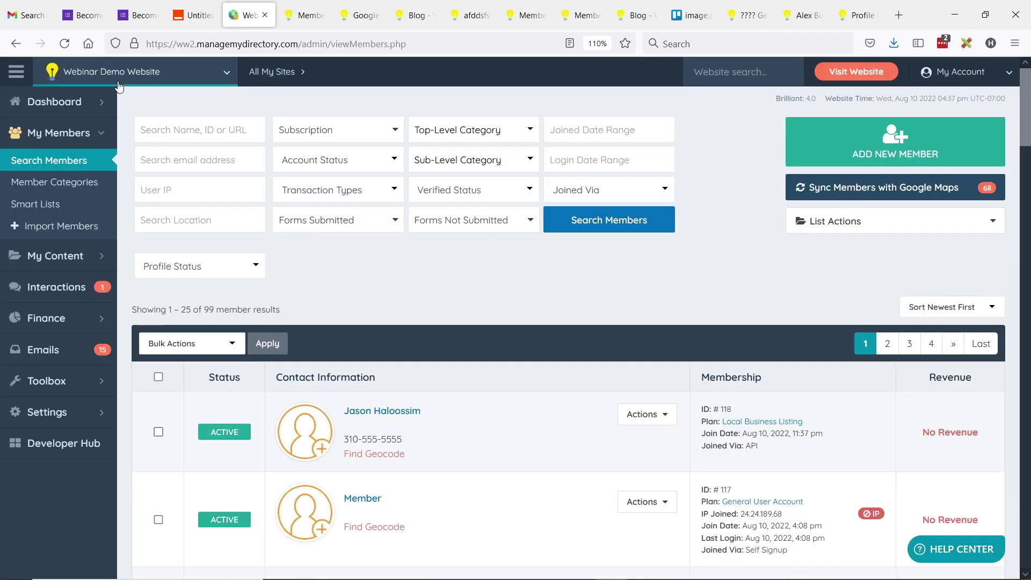
Step: Generate a Brilliant Directories API key named 'Webinar Demo' in Developer Hub and copy its token
left_click(56, 444)
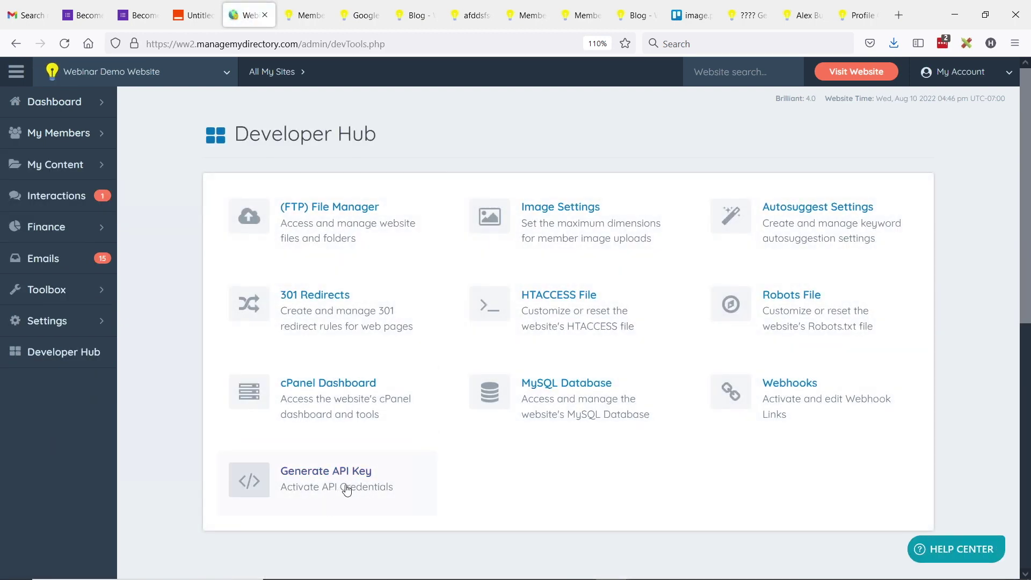
left_click(348, 477)
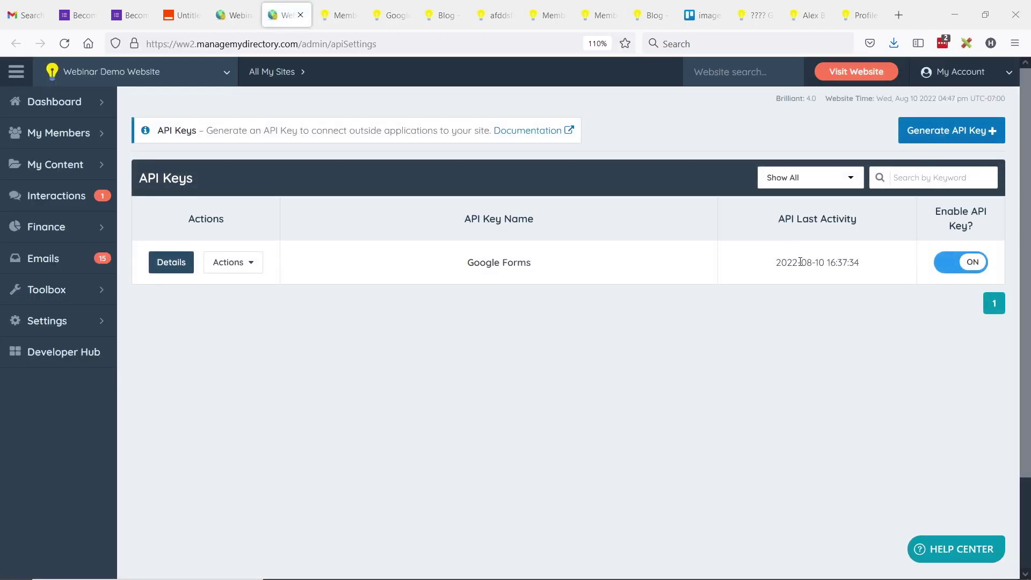
left_click(948, 134)
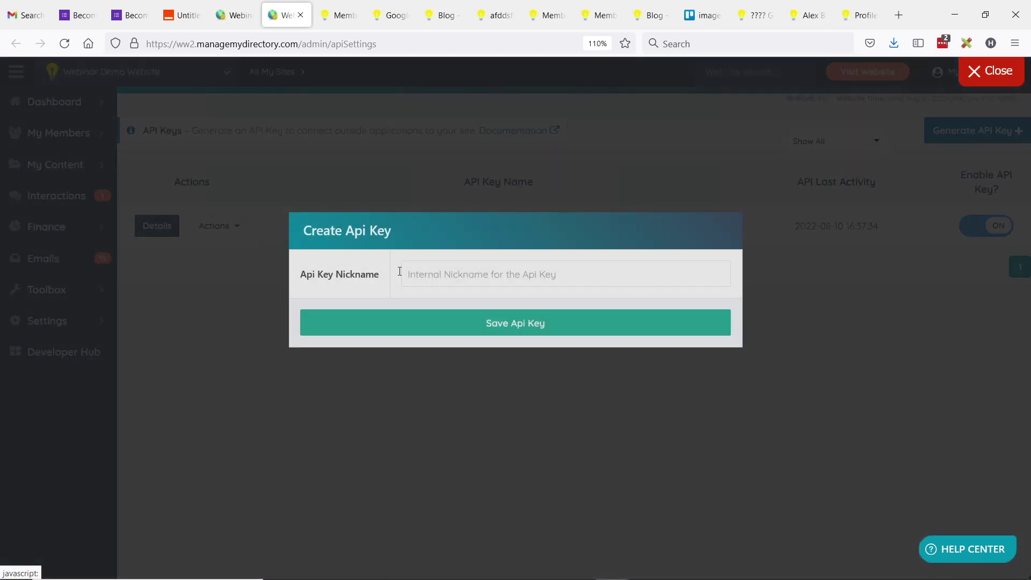
type("Webinar Demo")
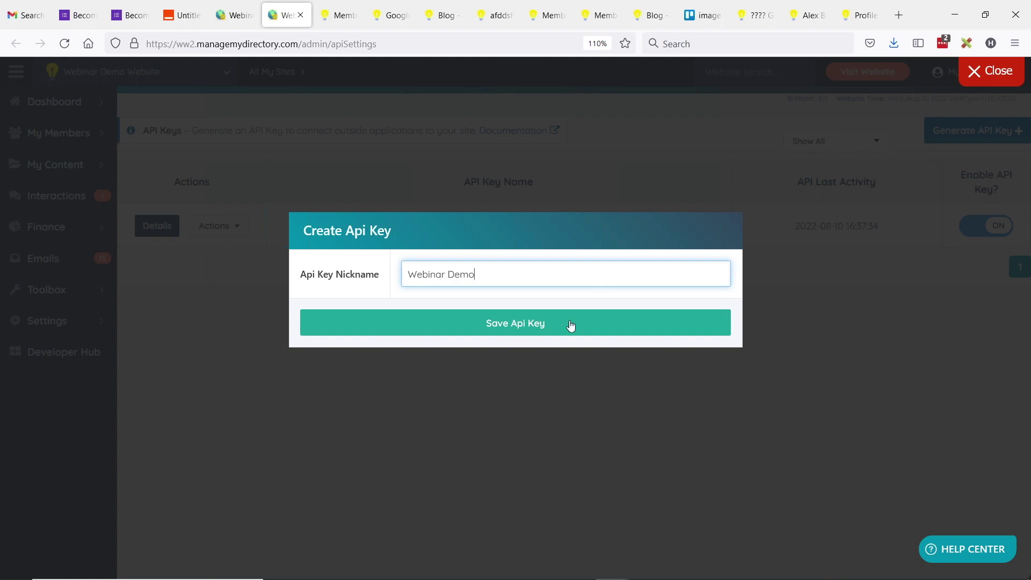
left_click(570, 324)
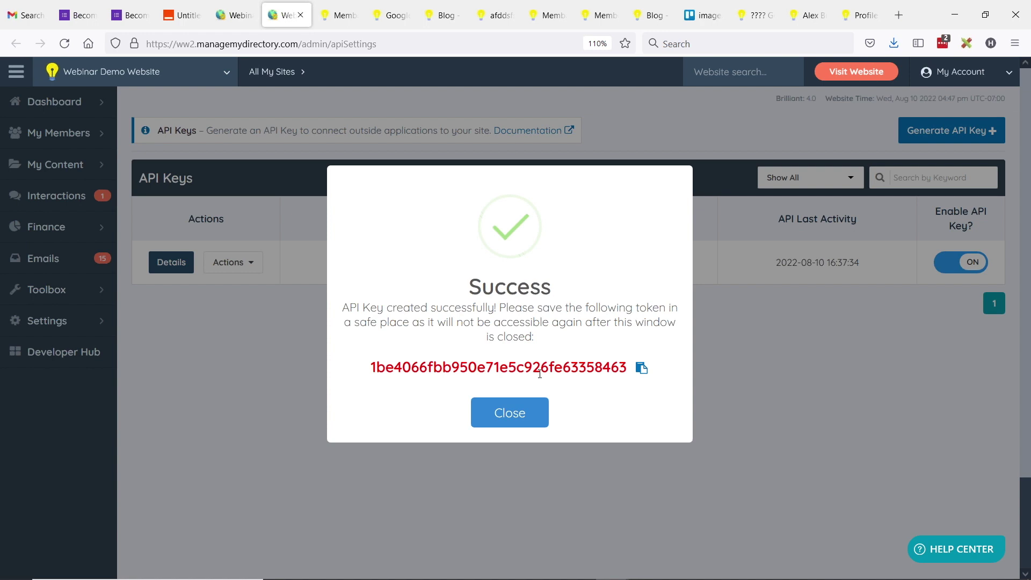
left_click(642, 368)
left_click(623, 341)
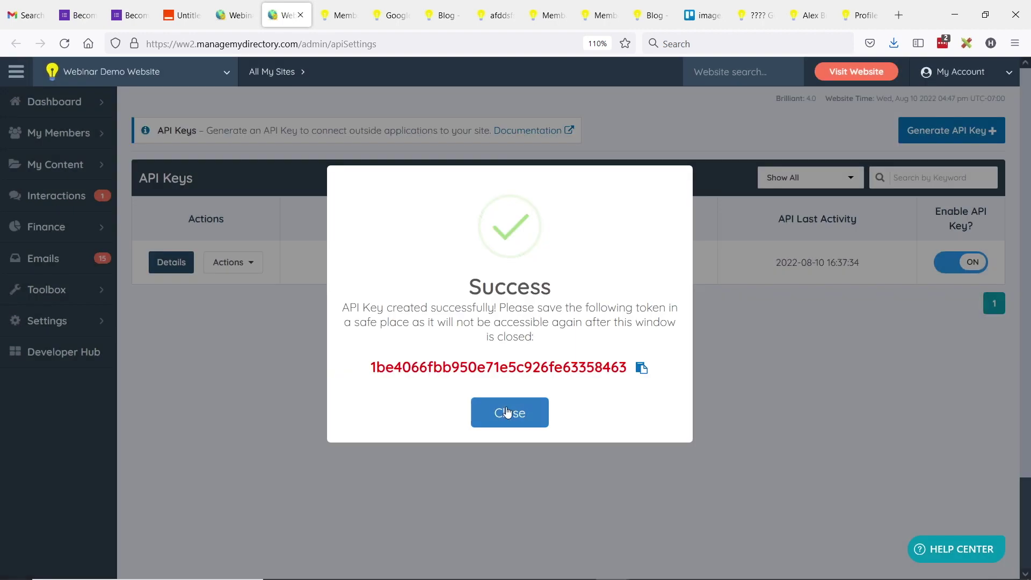
left_click(489, 412)
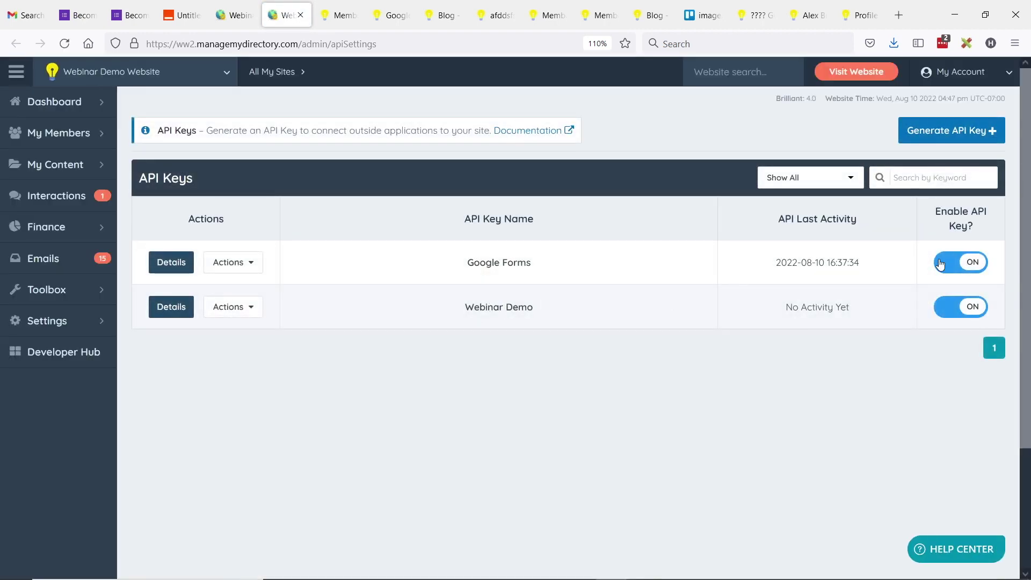
Step: Connect the Webinar Demo Brilliant Directories account with the pasted API key and confirm it for step 3
key("alt+Tab")
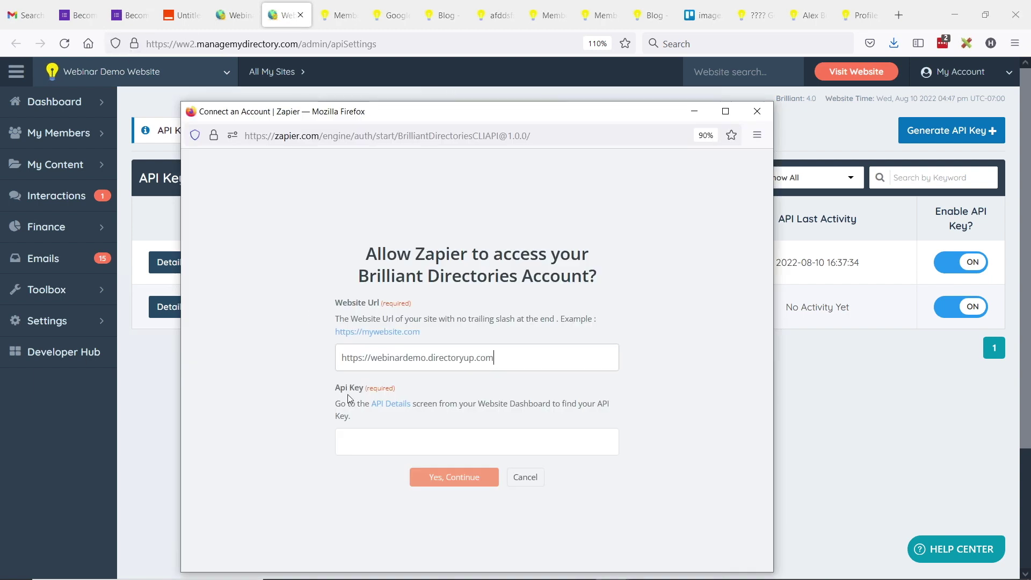
left_click(379, 436)
key("ctrl+v")
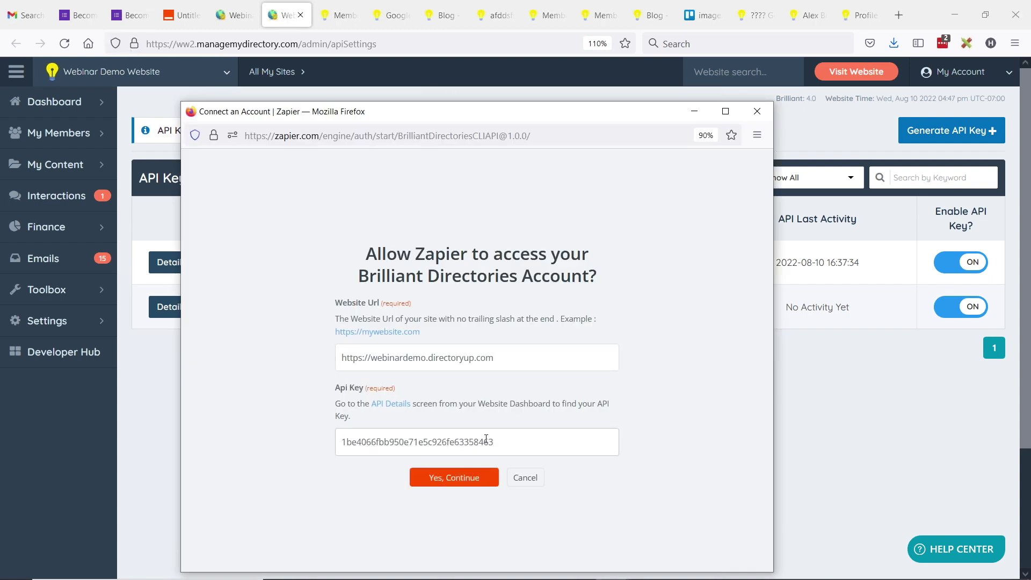
left_click(461, 486)
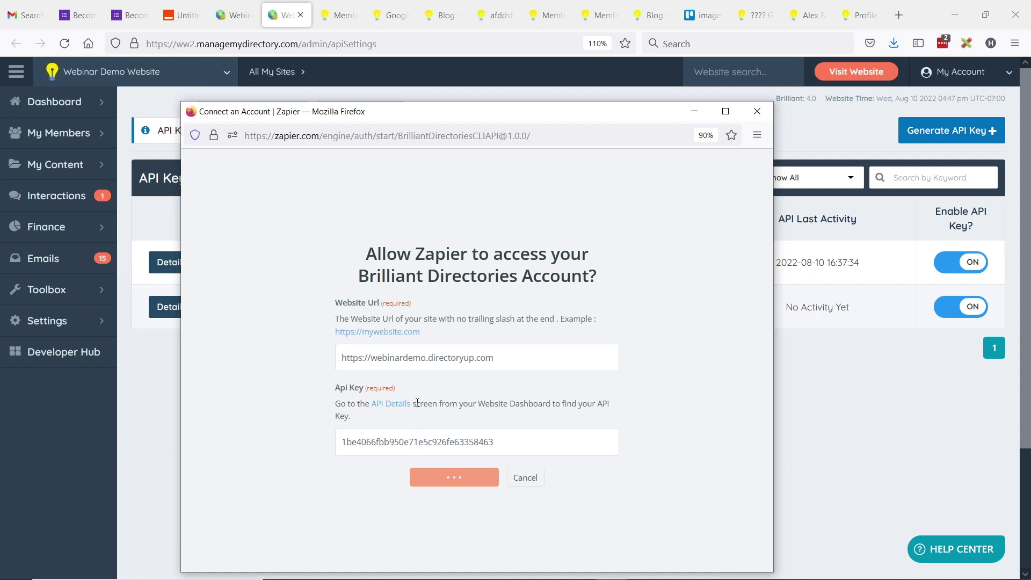
left_click(181, 15)
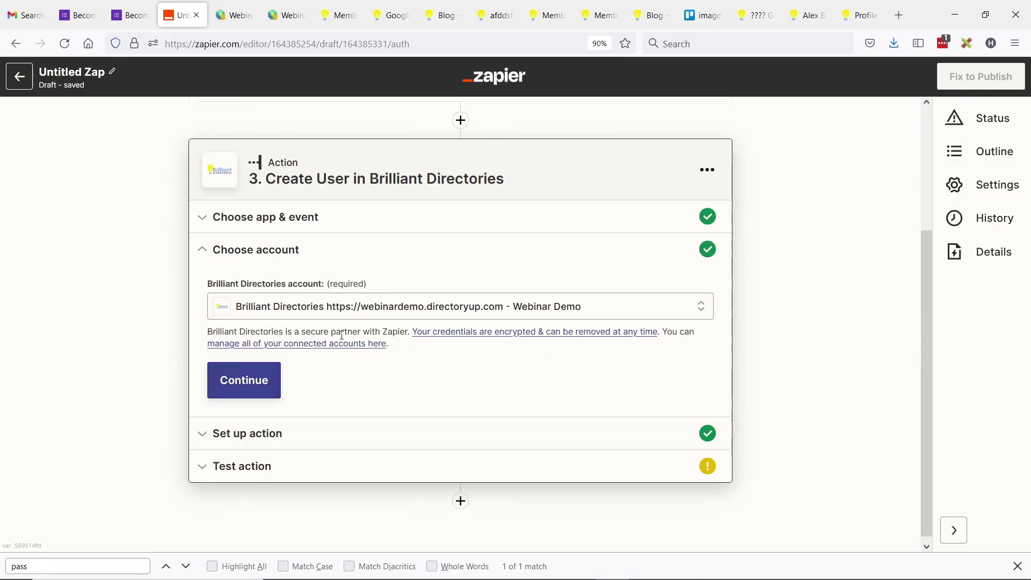
left_click(263, 382)
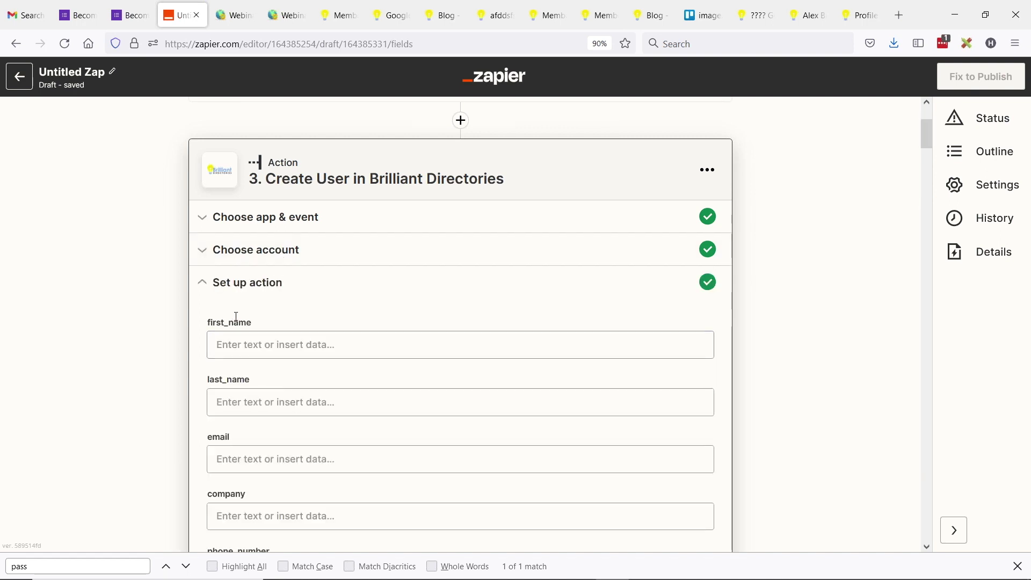
Step: Map first_name to the form's '1. Enter First Name' answer
scroll(282, 267, "down", 2)
scroll(278, 279, "up", 2)
scroll(273, 238, "down", 2)
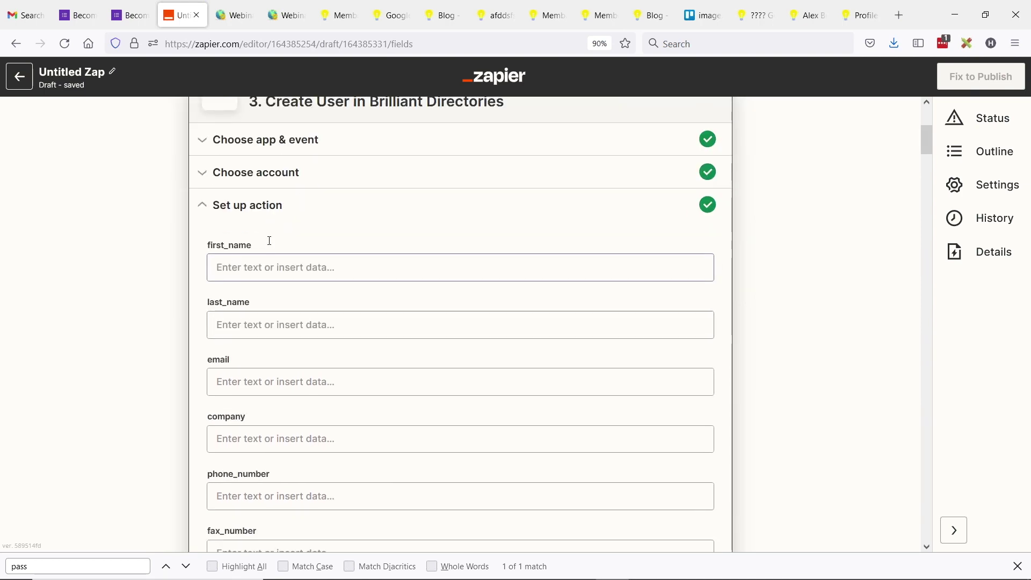
scroll(271, 239, "up", 4)
scroll(548, 250, "down", 2)
scroll(548, 250, "down", 2)
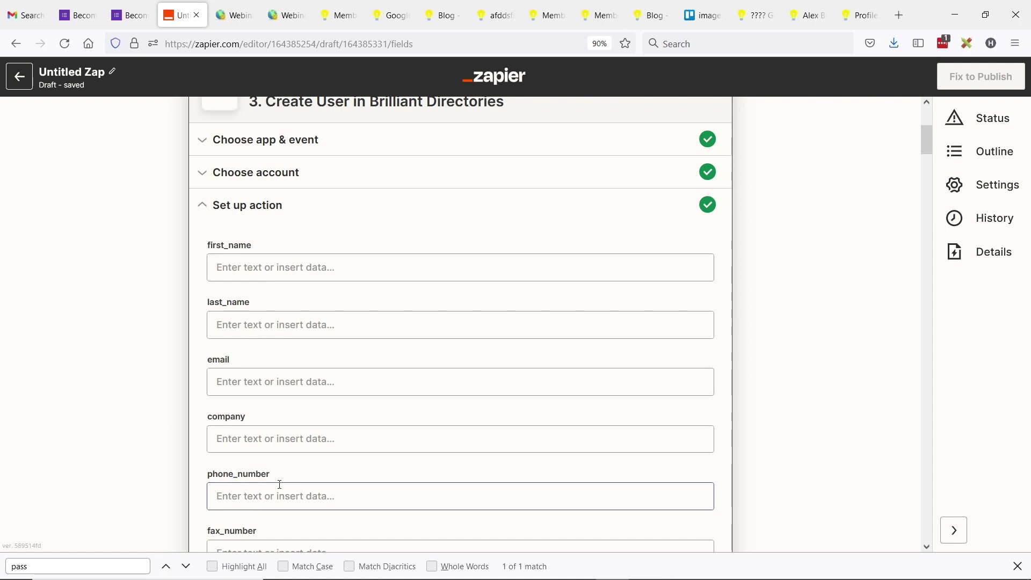
left_click(288, 267)
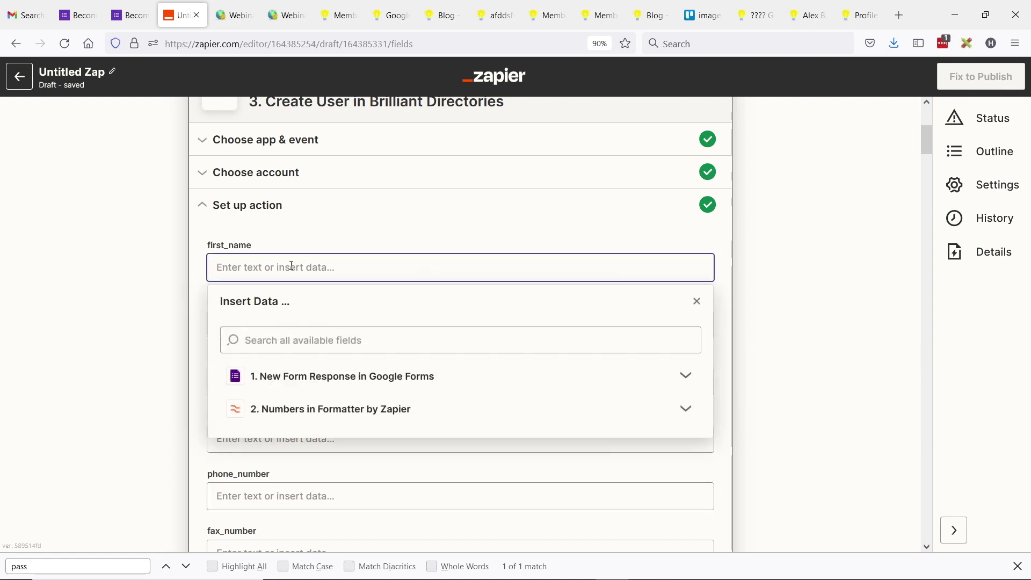
left_click(327, 340)
type("name")
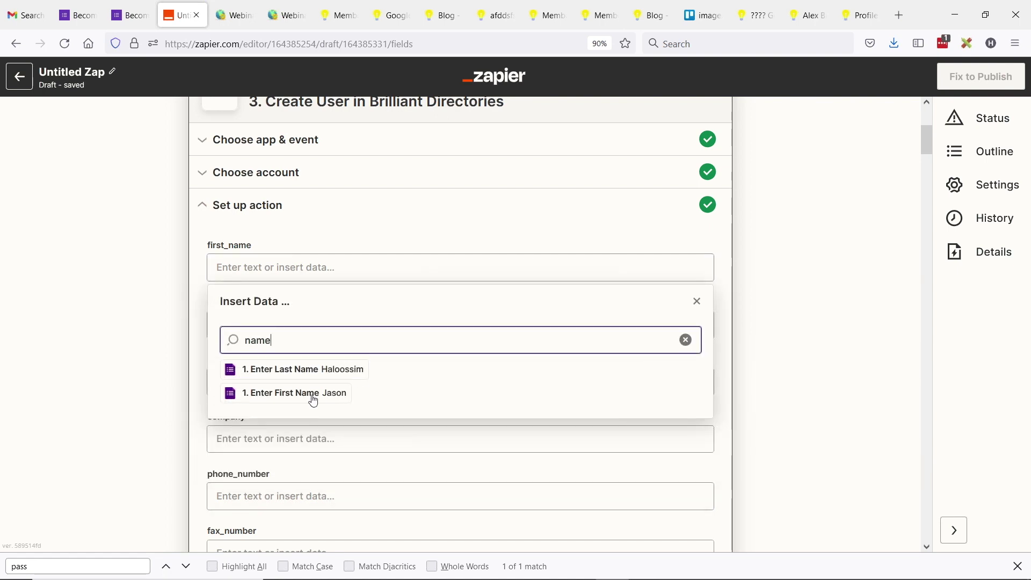
left_click(313, 401)
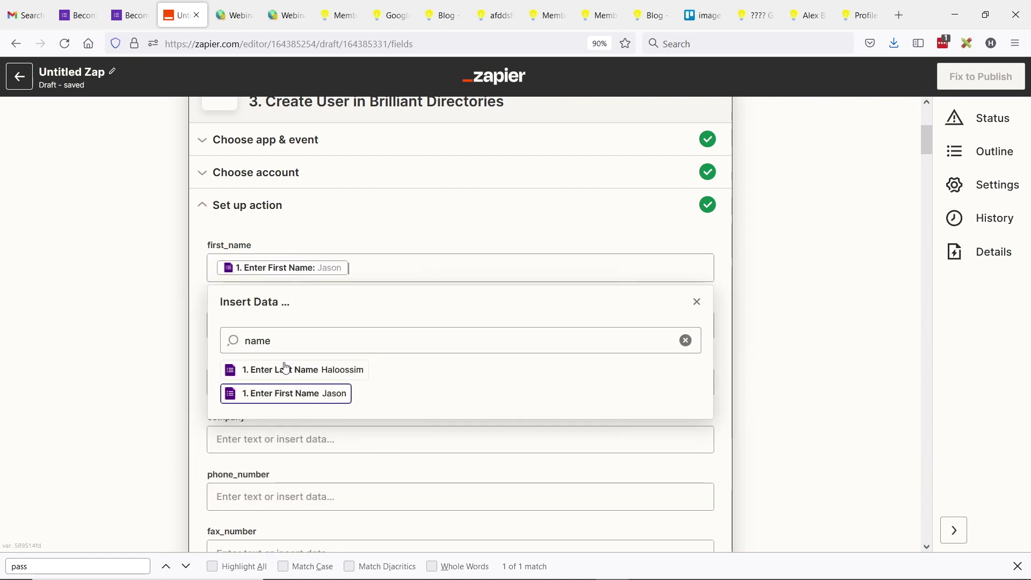
left_click(185, 322)
Step: Set the Create User active field to 2
key("ctrl+f")
type("active")
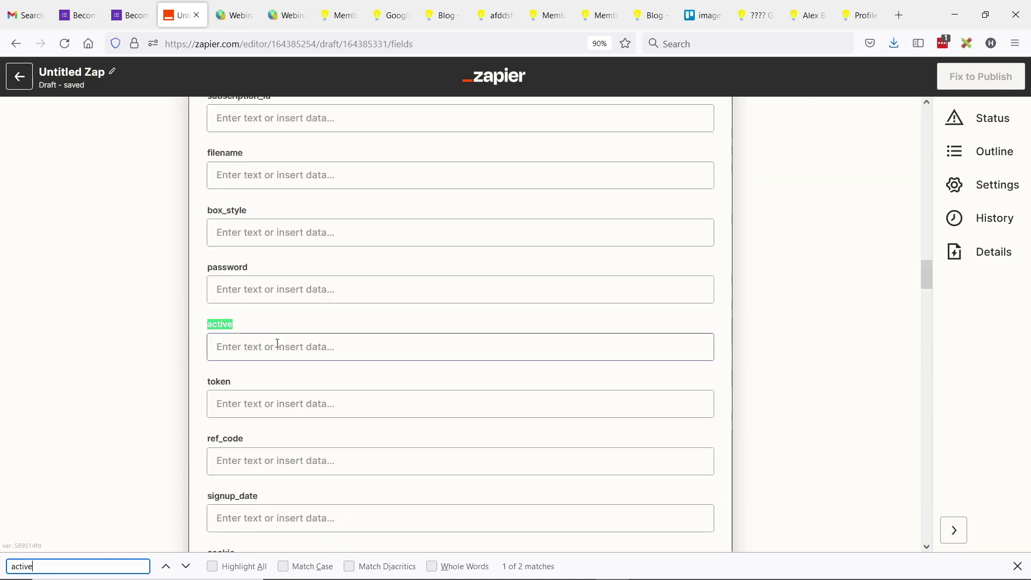
left_click(278, 347)
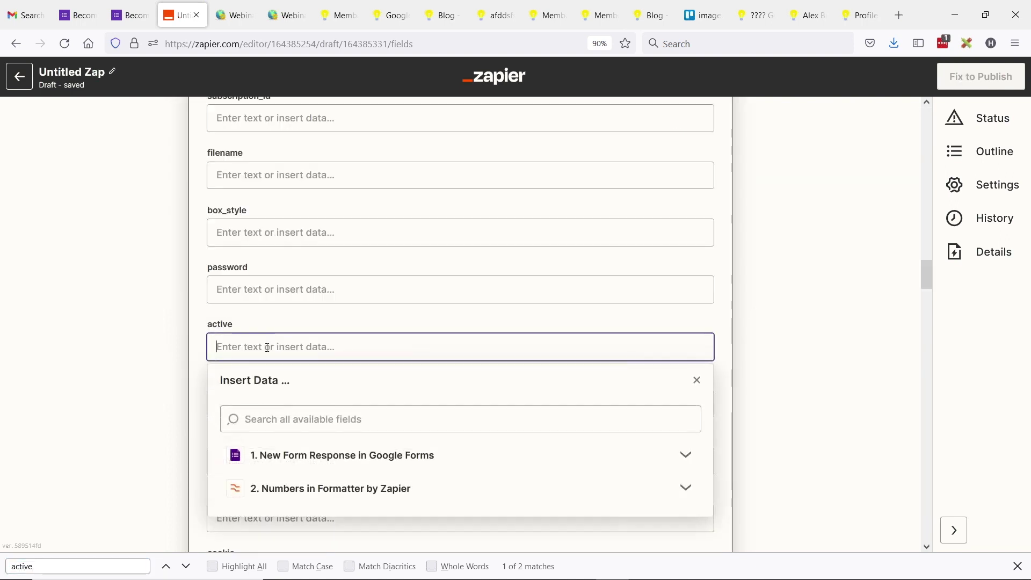
type("2")
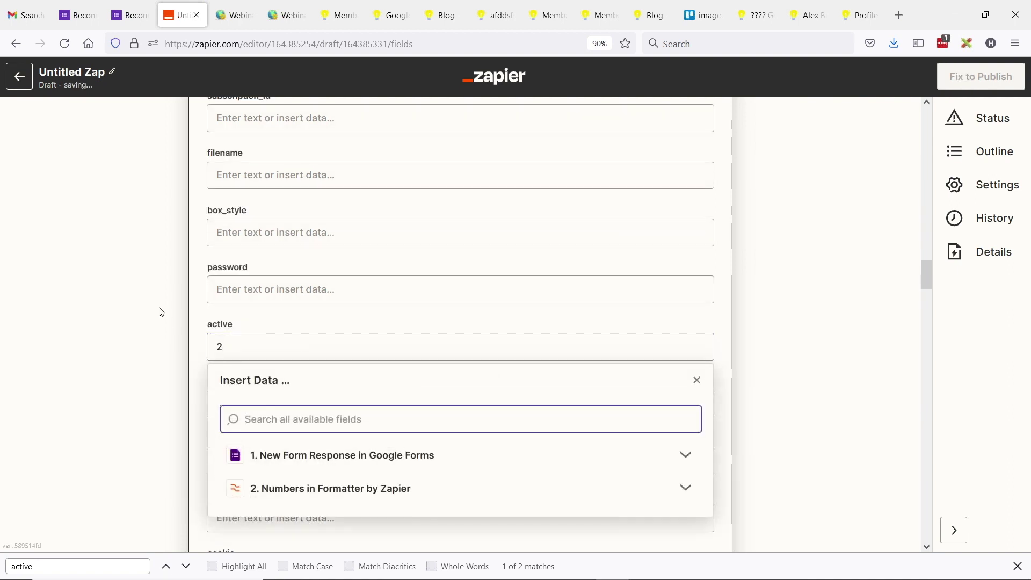
left_click(164, 344)
key("ctrl+f")
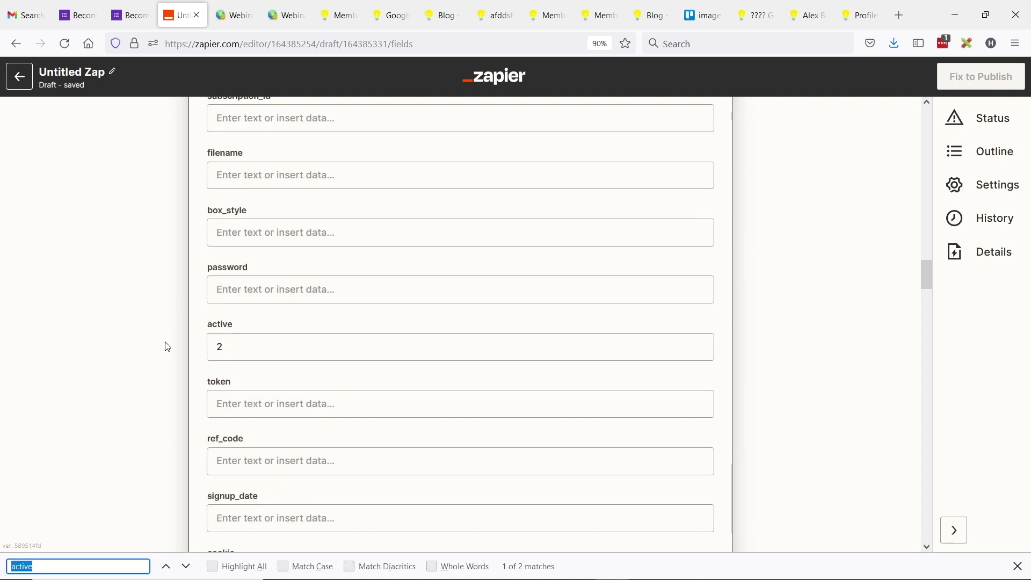
type("subsc")
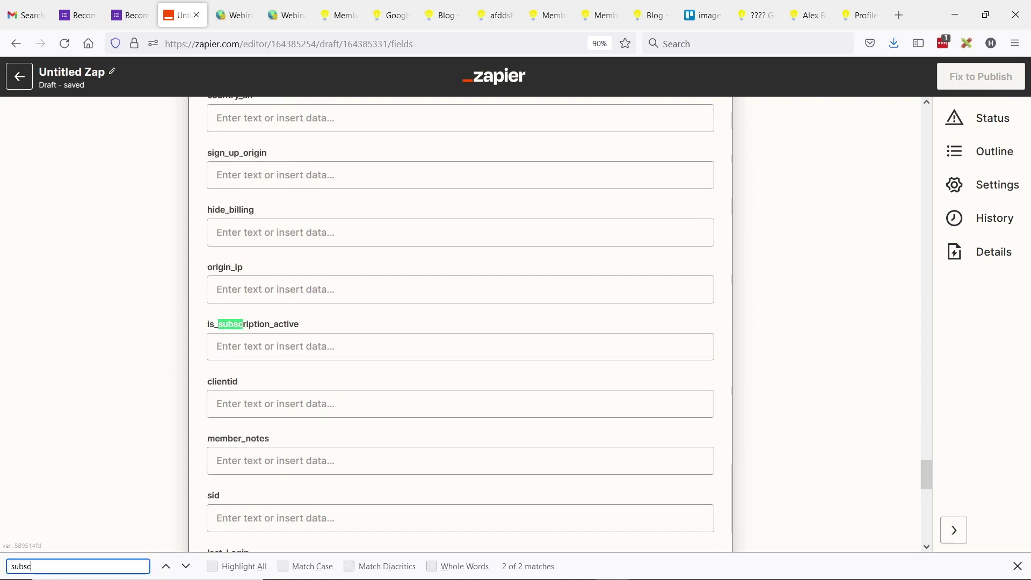
type("ption")
Step: Set the subscription_id field to 3
key("ctrl+a")
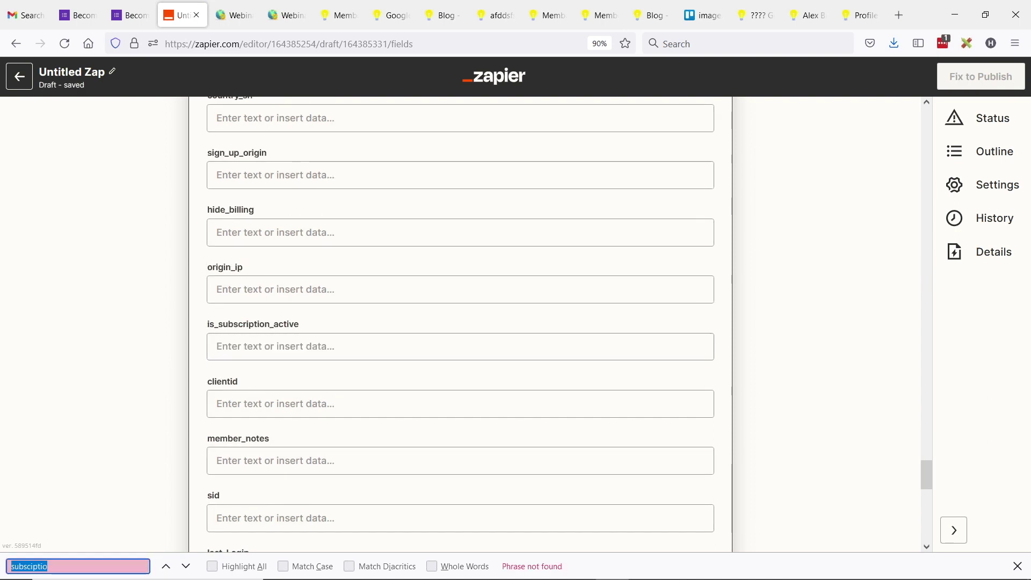
type("subsc")
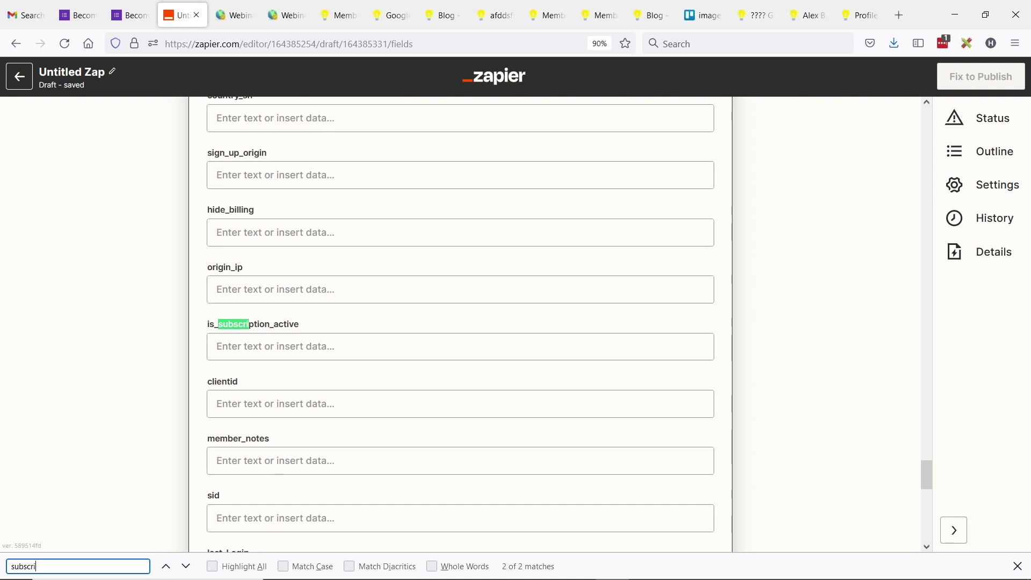
type("ri")
left_click(187, 567)
left_click(281, 348)
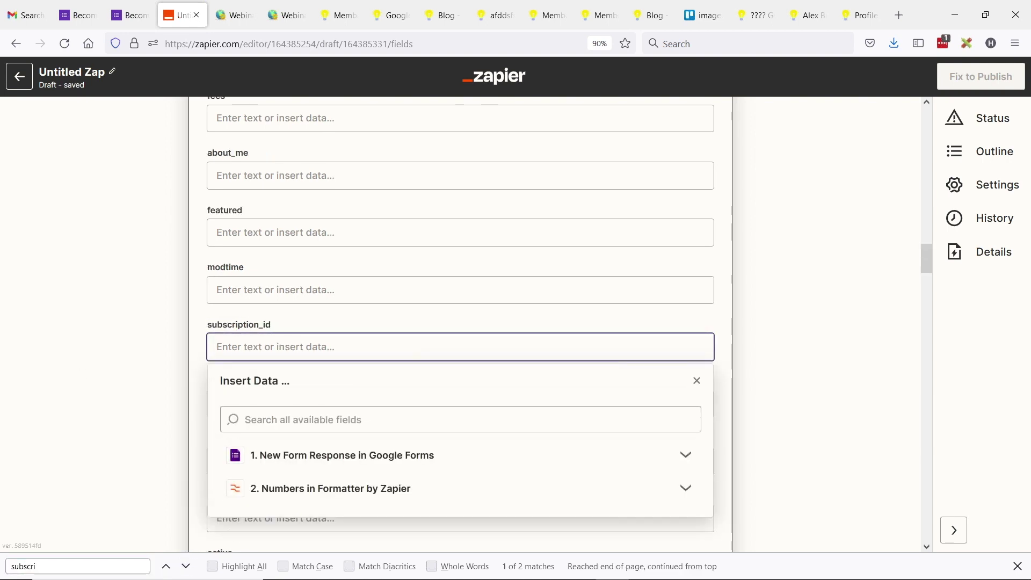
type("3")
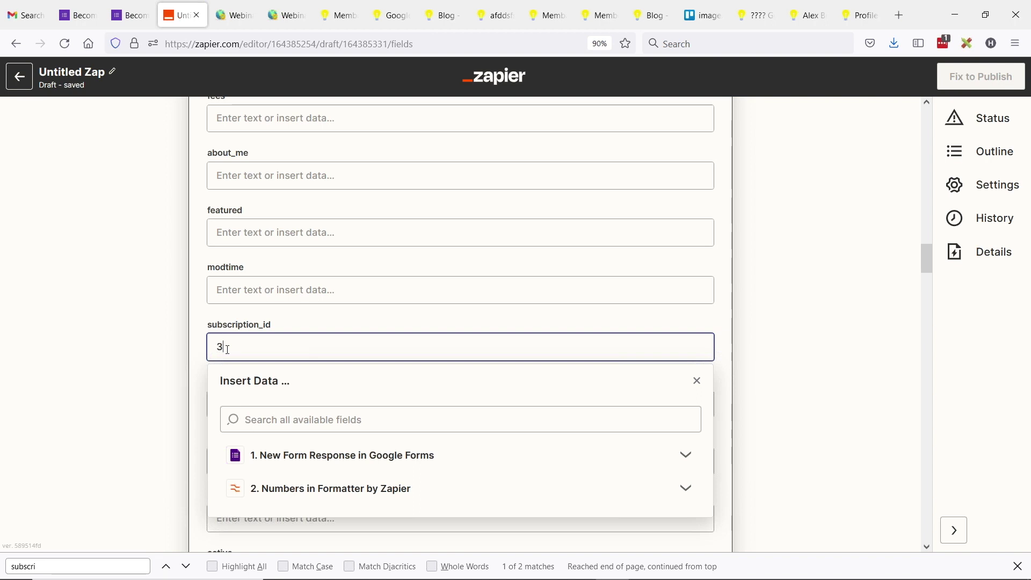
left_click(167, 321)
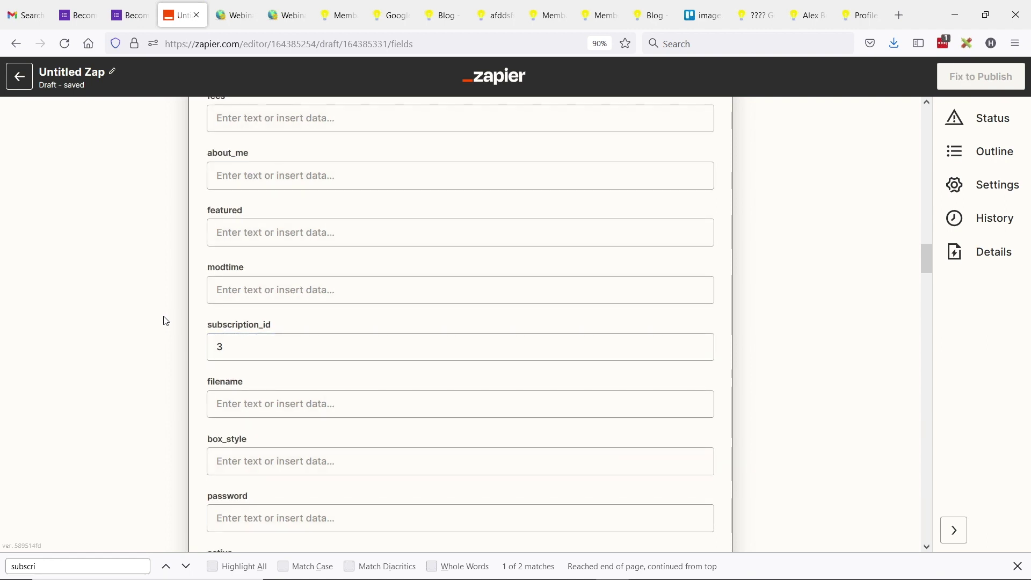
Step: Fill the password field with the Formatter step's '2. Output' random number
key("ctrl+f")
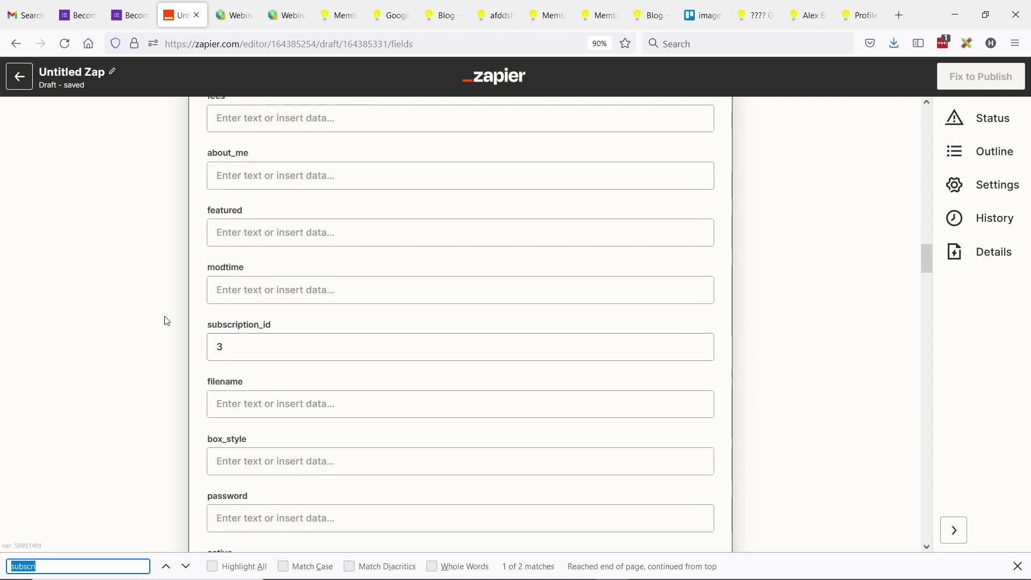
type("pass")
scroll(107, 312, "down", 5)
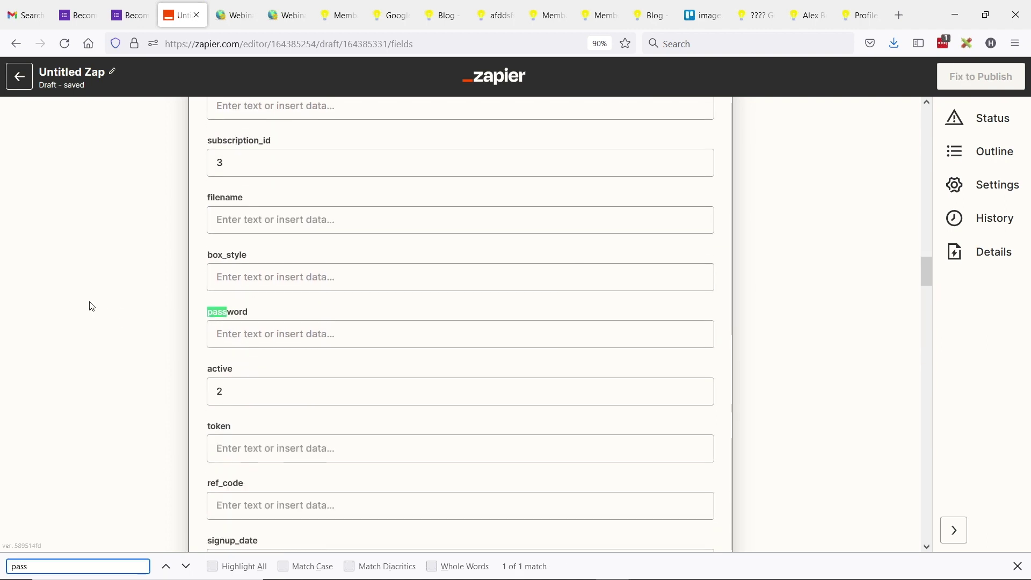
left_click(270, 297)
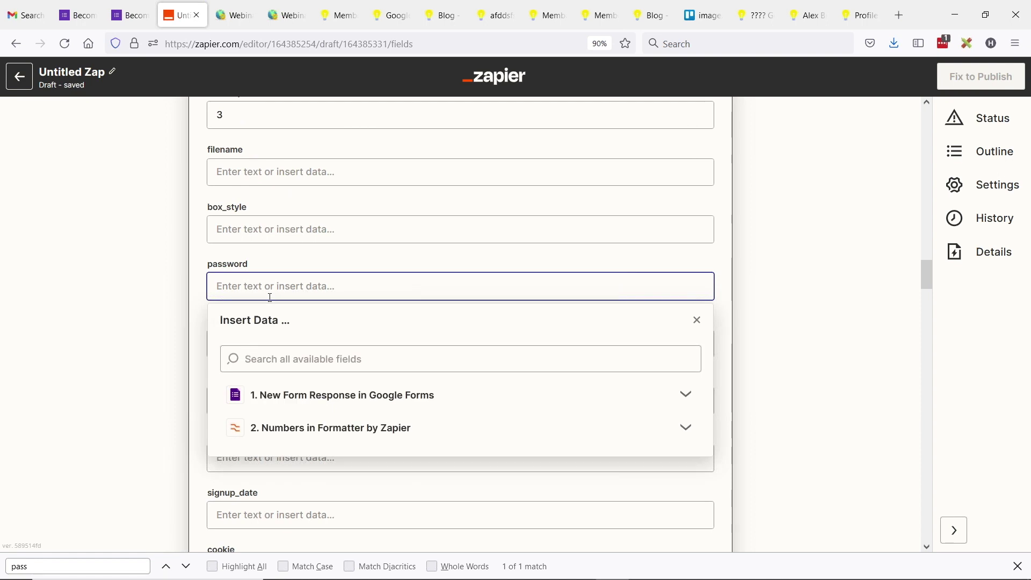
left_click(352, 432)
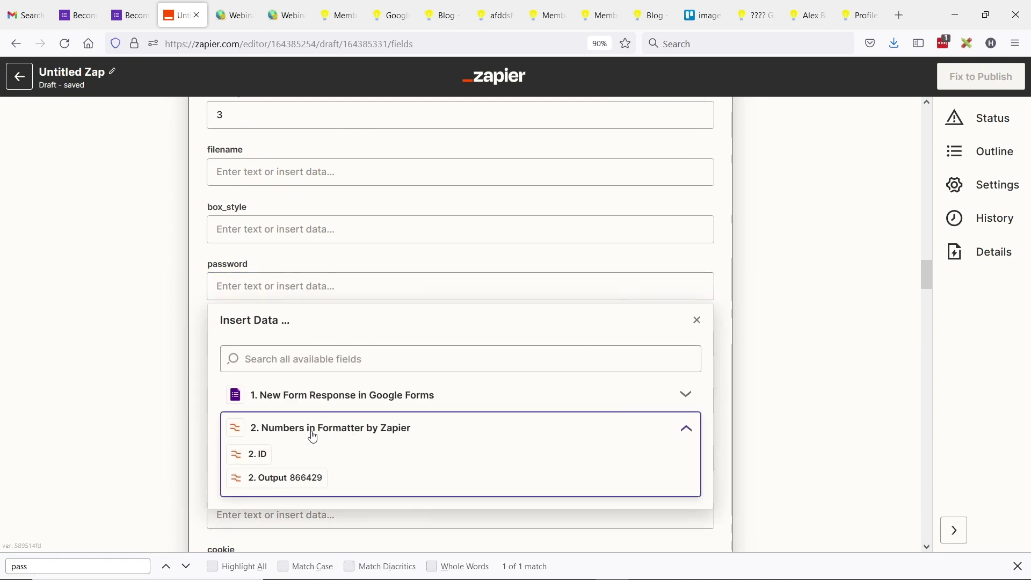
left_click(300, 480)
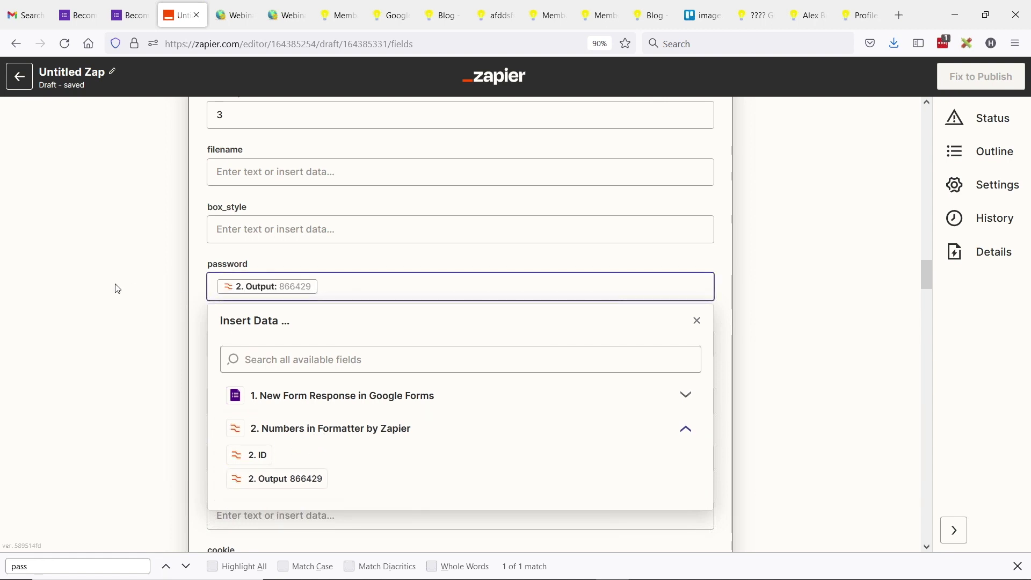
left_click(158, 295)
scroll(283, 271, "down", 20)
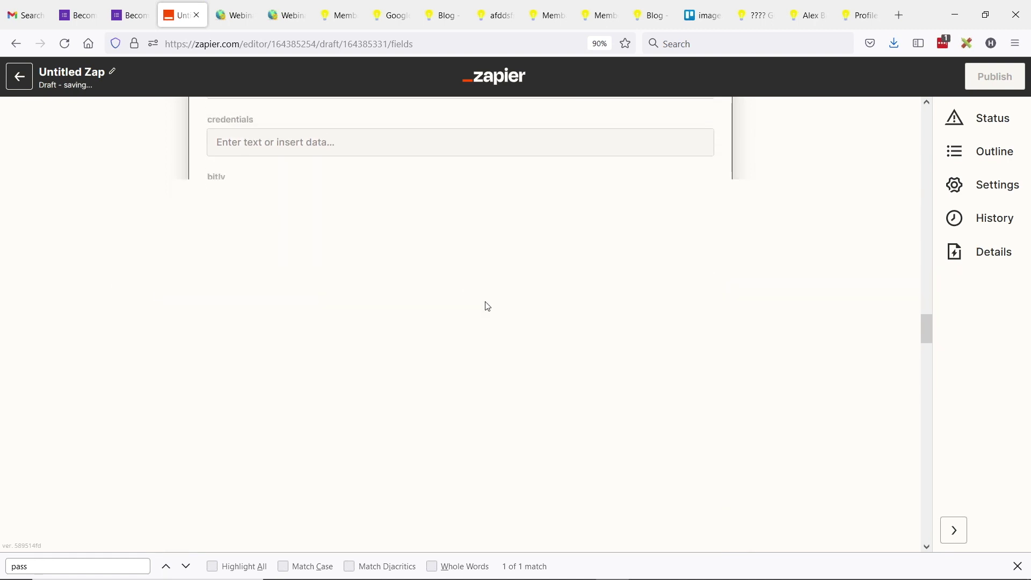
Step: Complete the Create User step and filter the new action's app search to 'email'
left_click_drag(925, 369, 925, 525)
left_click(376, 412)
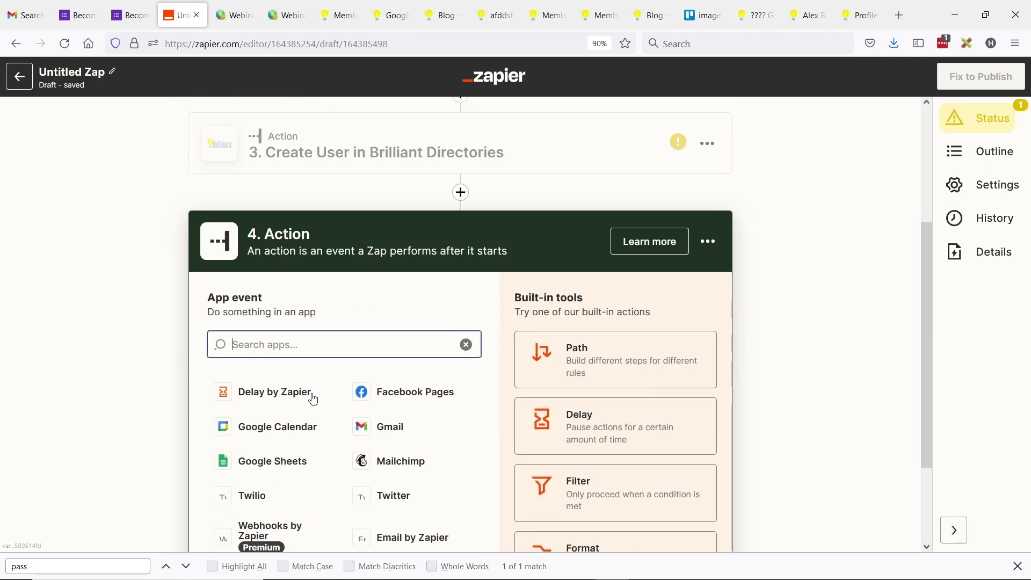
type("gmail")
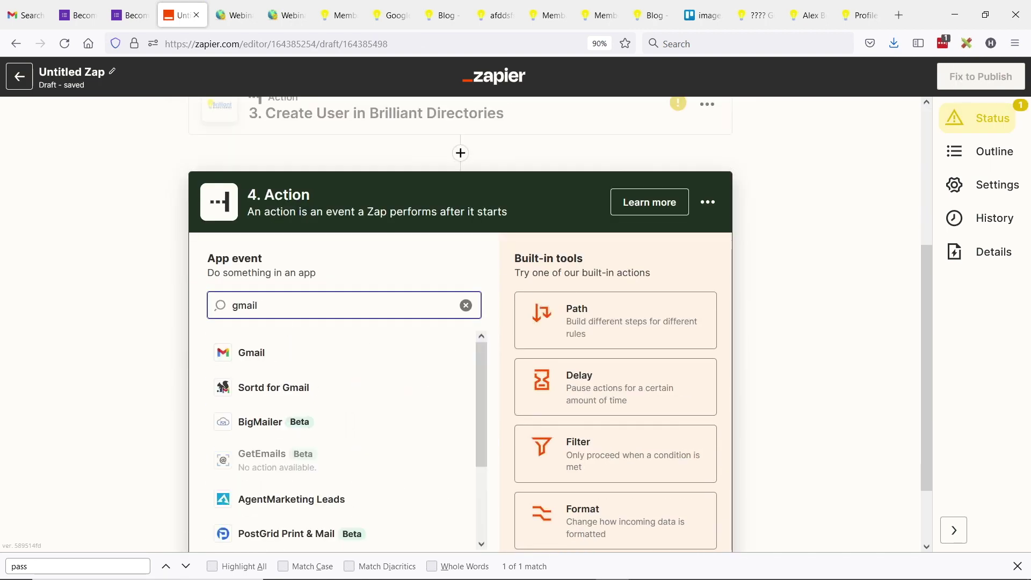
left_click_drag(262, 305, 145, 297)
type("mailh")
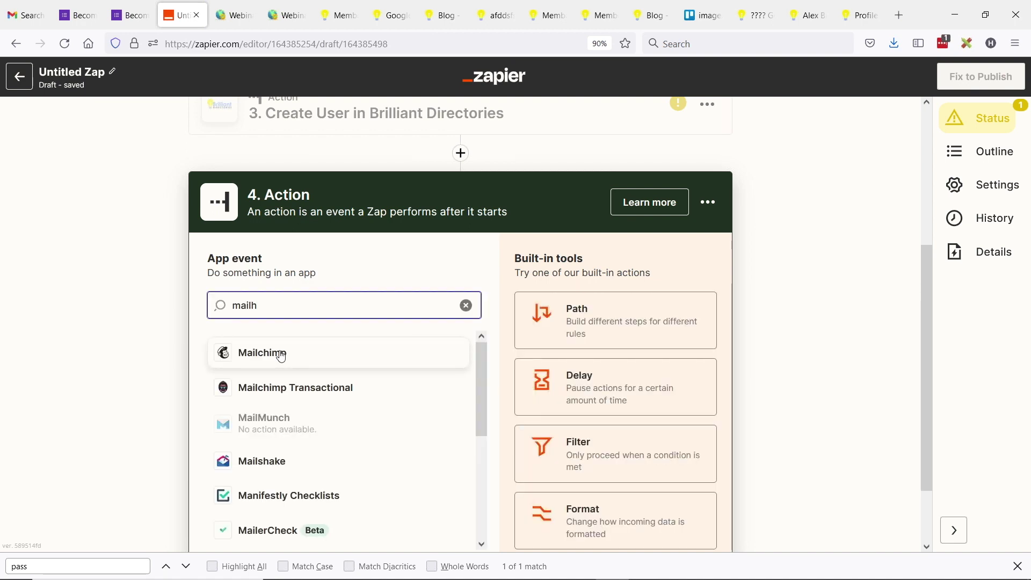
left_click_drag(290, 316, 164, 293)
type("ema")
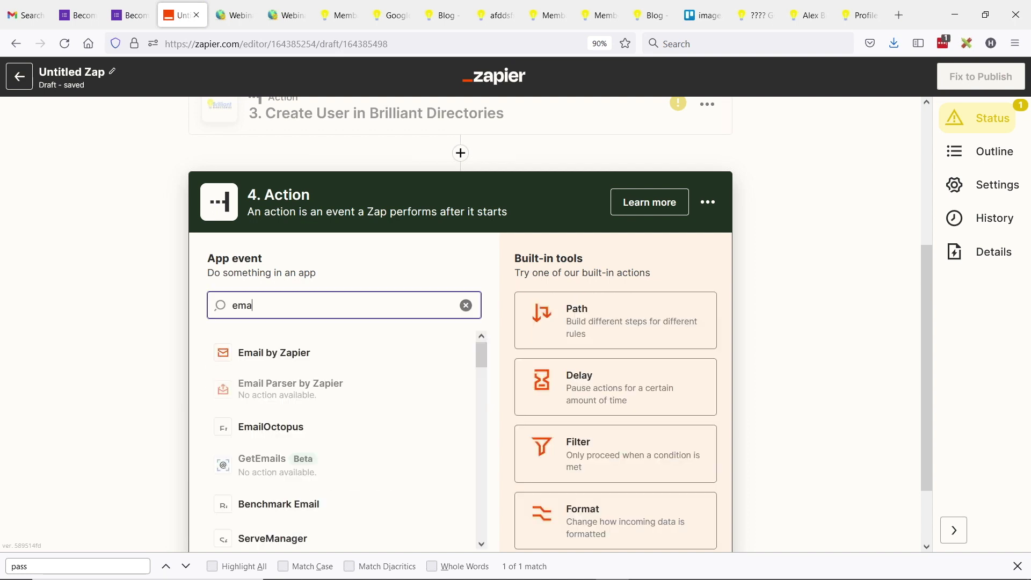
type("il")
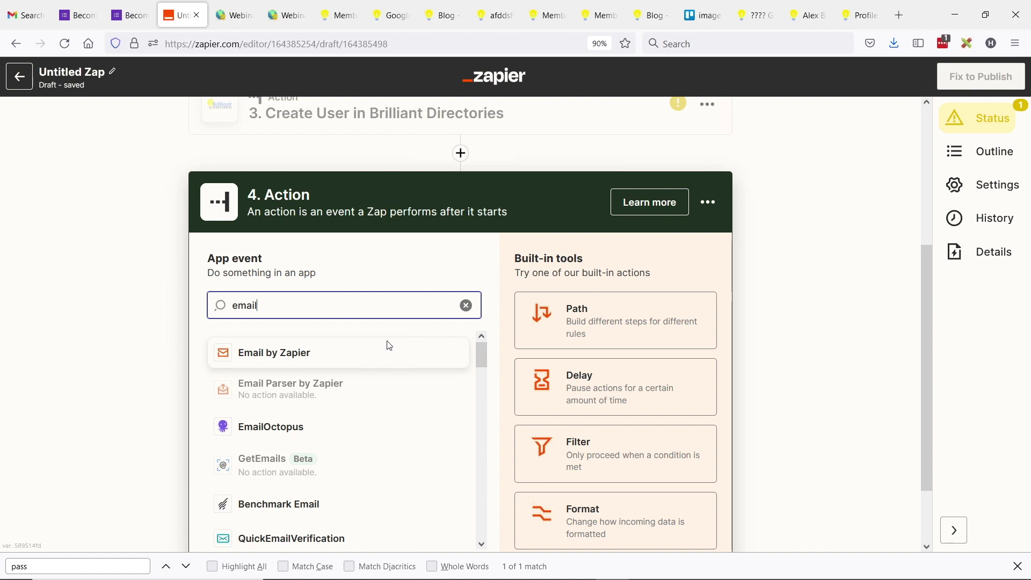
scroll(249, 271, "up", 5)
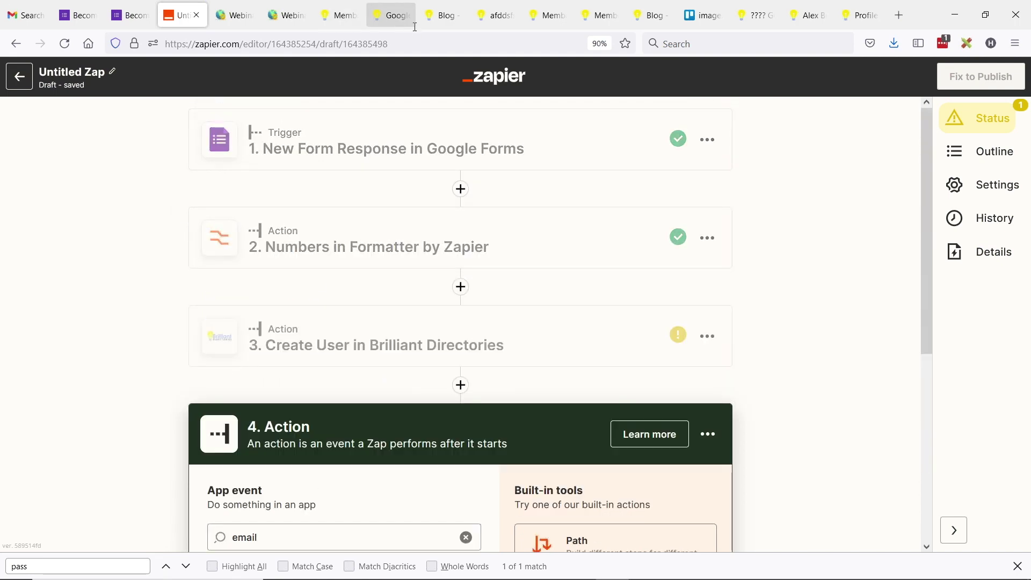
Step: Reload the directory's sign-up page and check Gmail for zapiermail messages
left_click(397, 16)
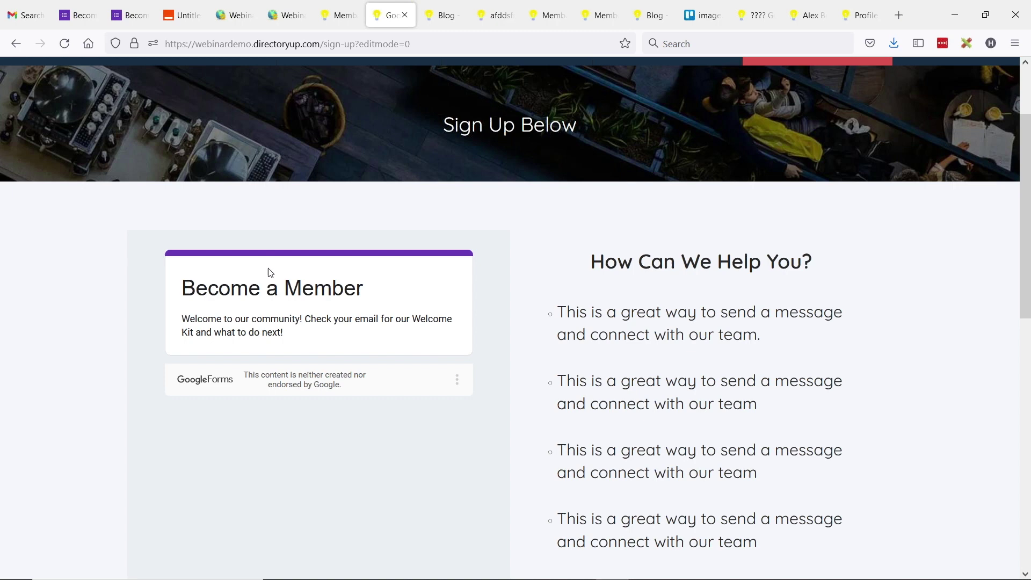
left_click(65, 44)
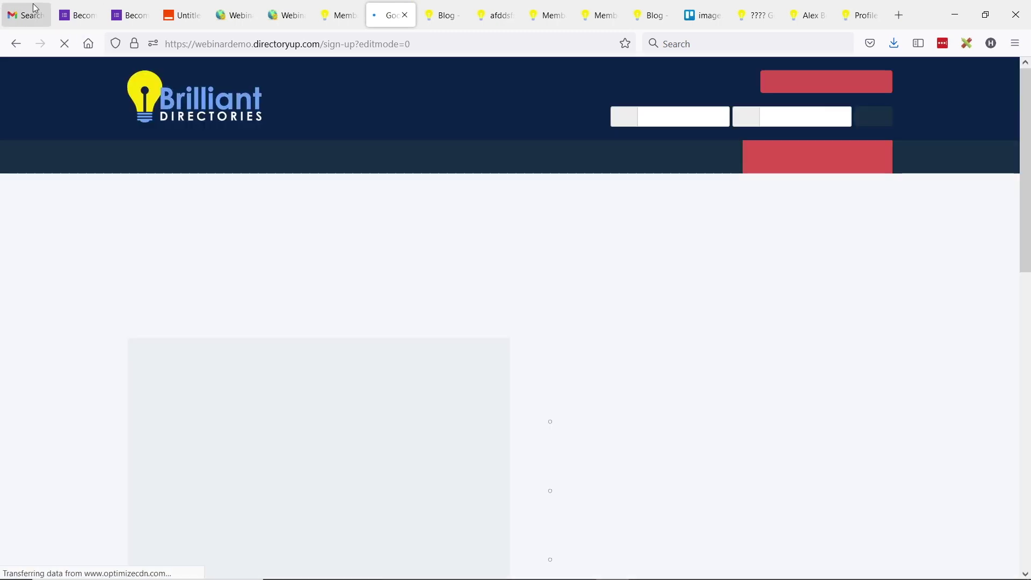
left_click(24, 15)
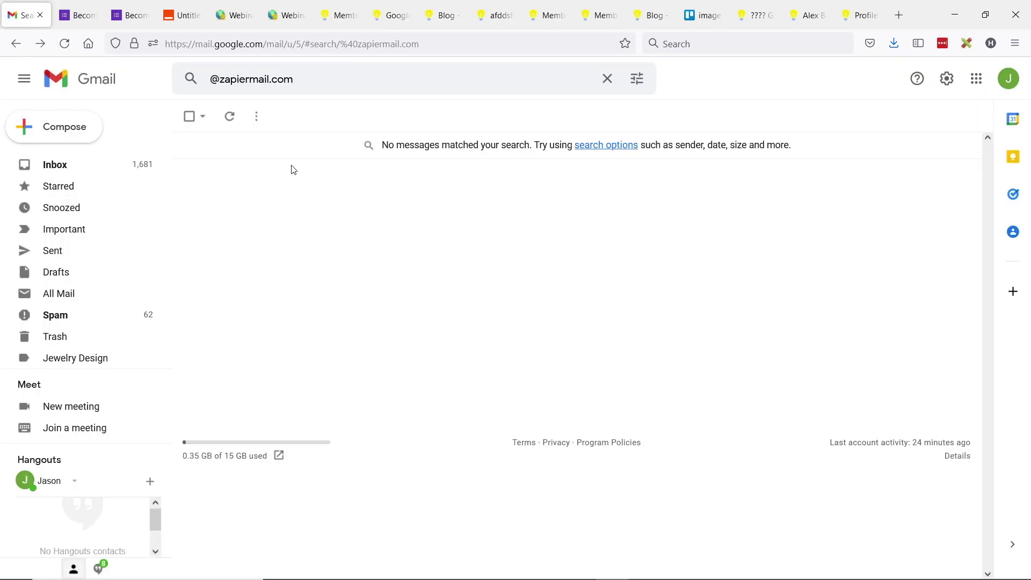
left_click(391, 15)
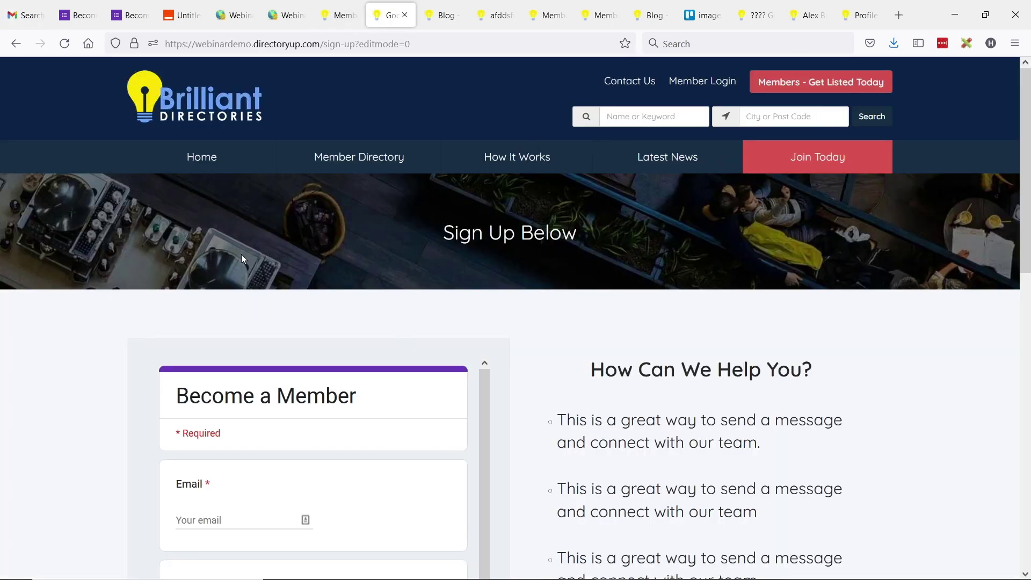
scroll(241, 258, "down", 3)
scroll(329, 357, "down", 1)
Step: Fill in the test applicant's email, first name, last name and phone number, then submit
left_click(193, 327)
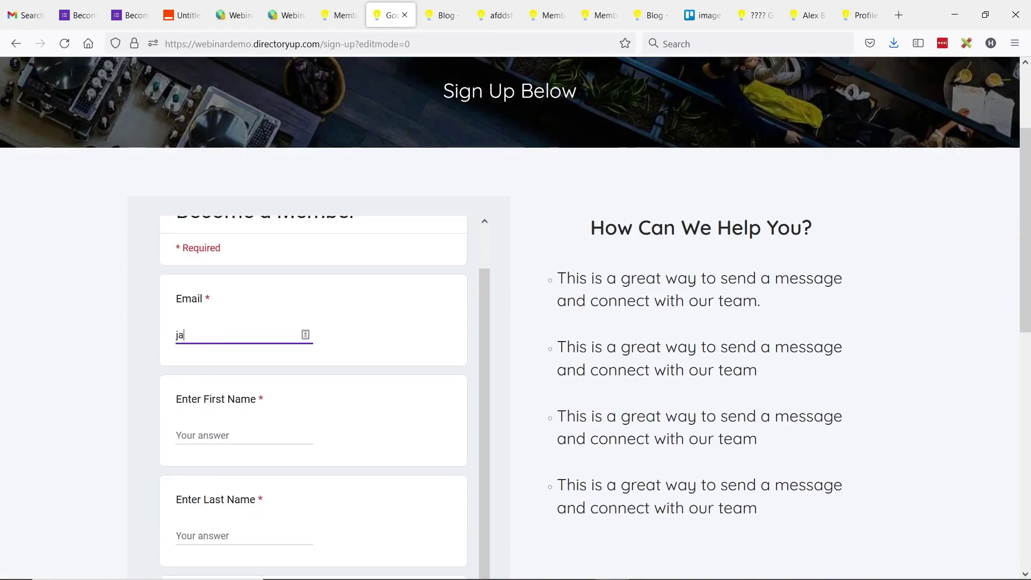
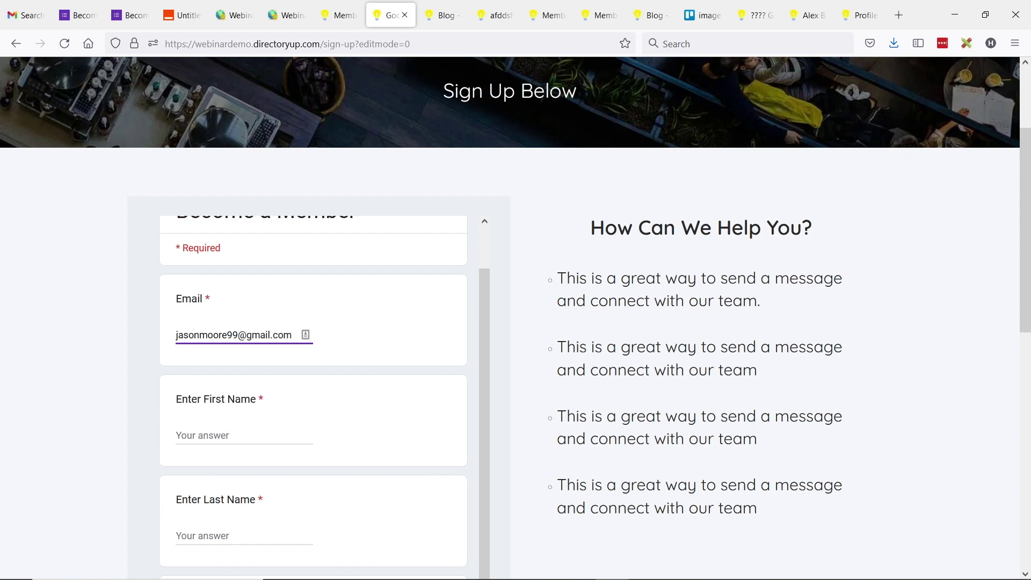
left_click(244, 435)
left_click(244, 535)
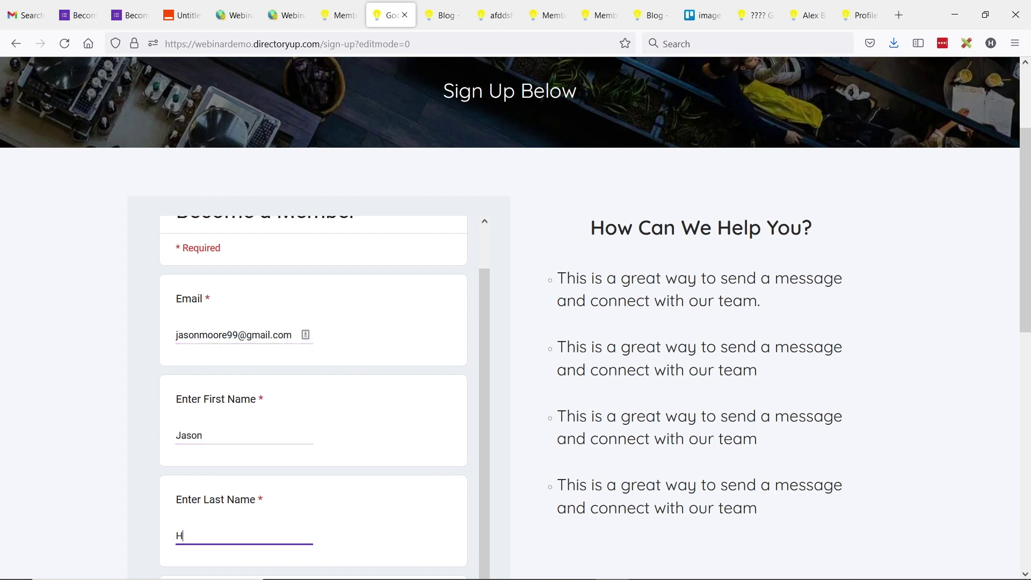
scroll(219, 323, "down", 4)
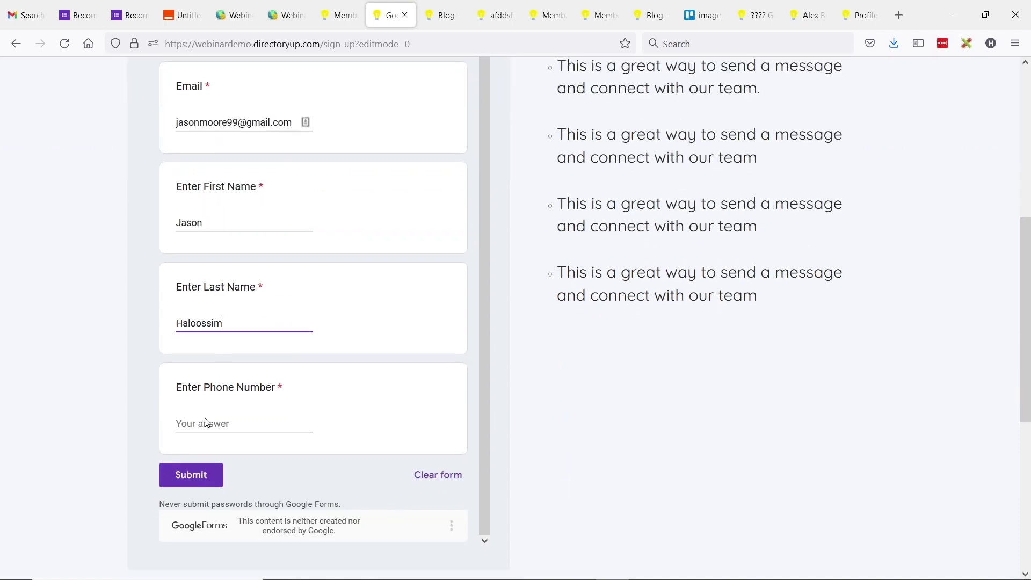
left_click(208, 423)
type("310-5")
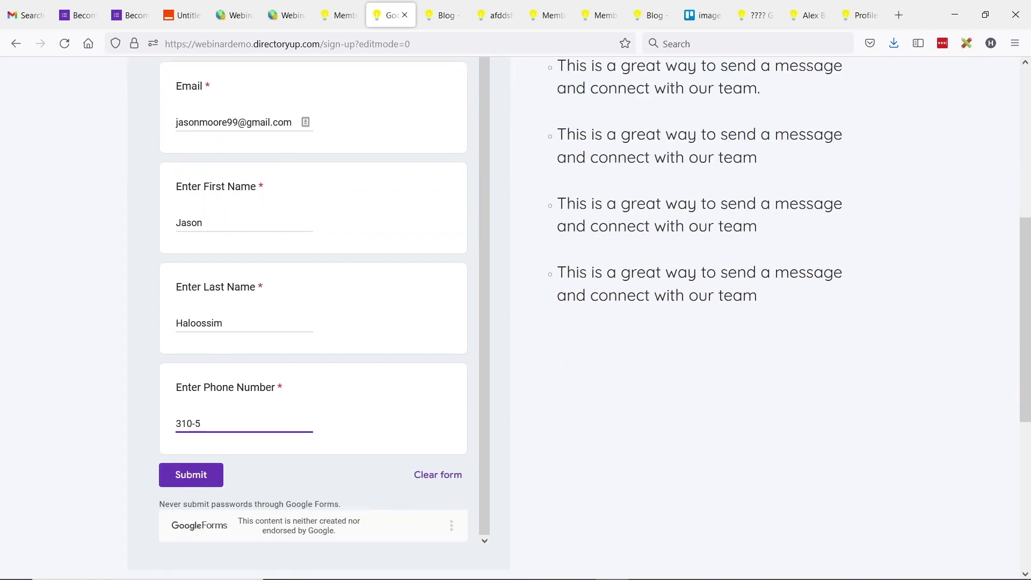
type("55-5555")
left_click(194, 474)
scroll(255, 401, "up", 6)
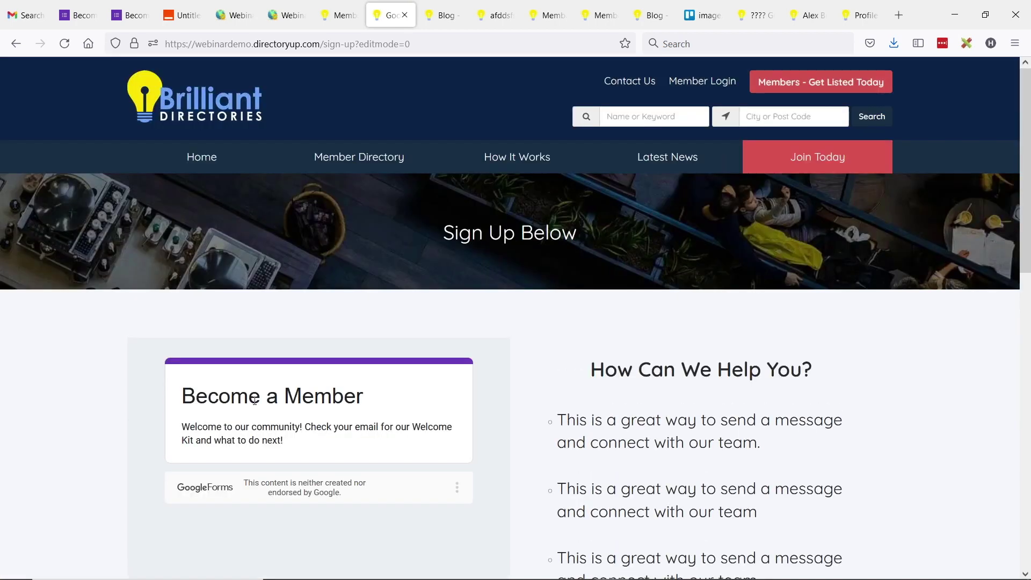
left_click(234, 15)
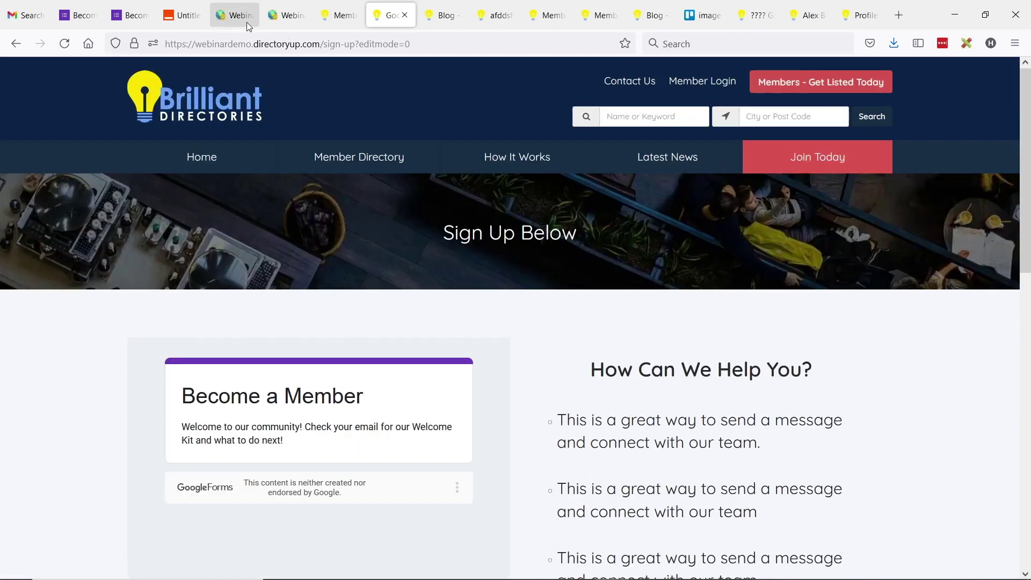
Step: Check the directory's member list, then go back to the untitled zap editor
mouse_move(59, 132)
left_click(177, 134)
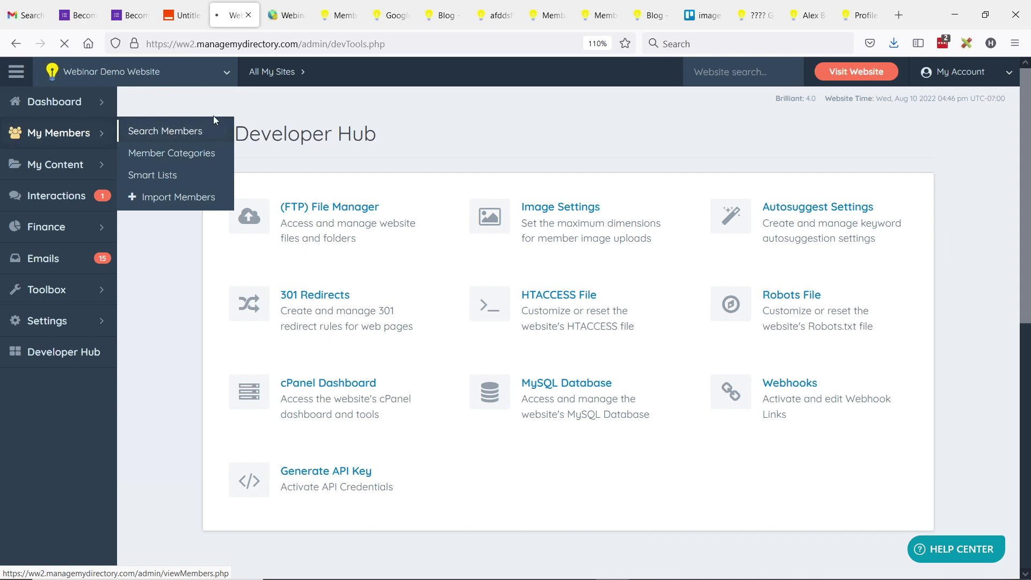
left_click(183, 15)
Step: Discard the Untitled Zap draft and open the Become a Member - Google Forms zap
left_click(20, 76)
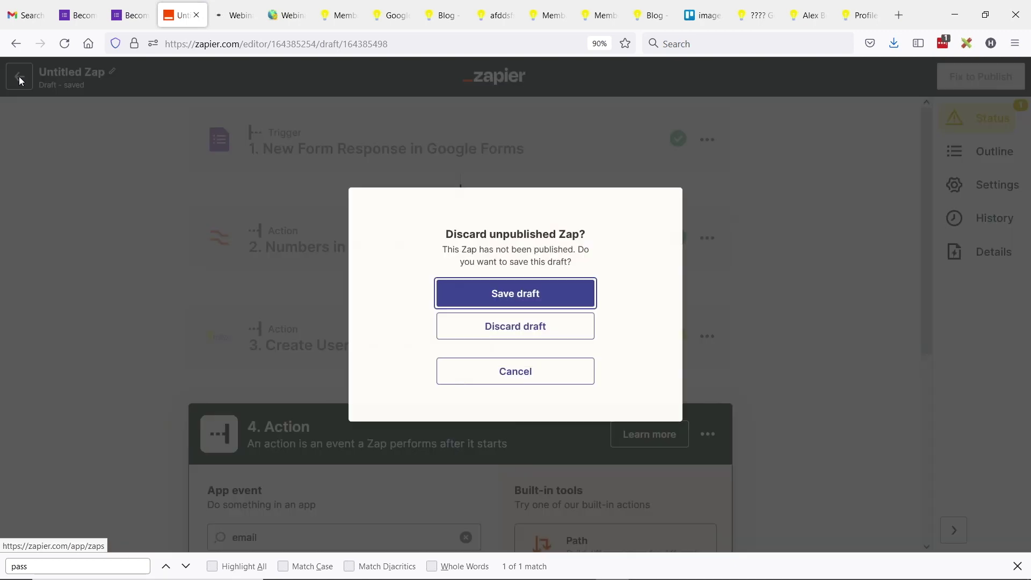
left_click(540, 334)
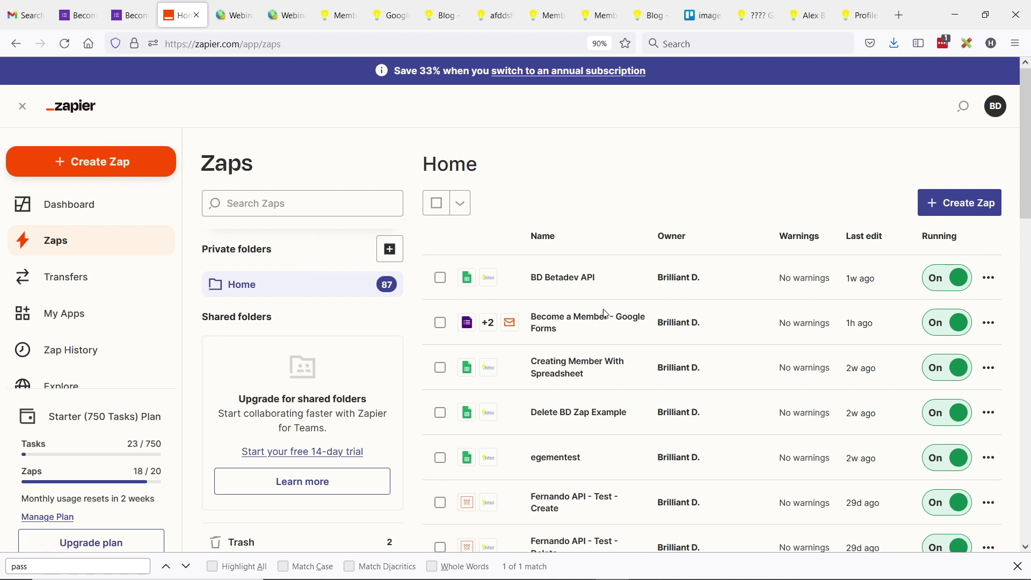
left_click(550, 322)
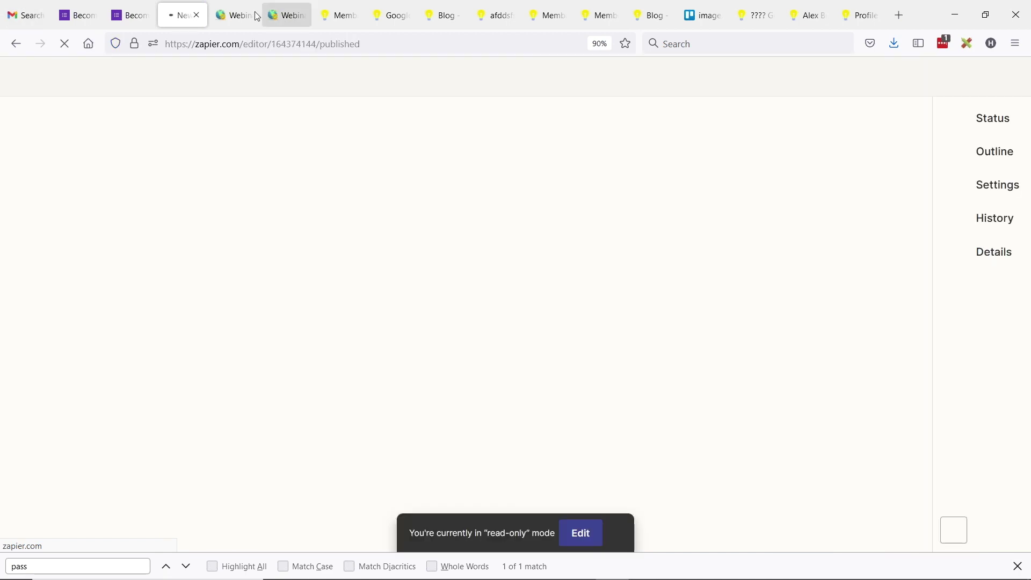
left_click(239, 14)
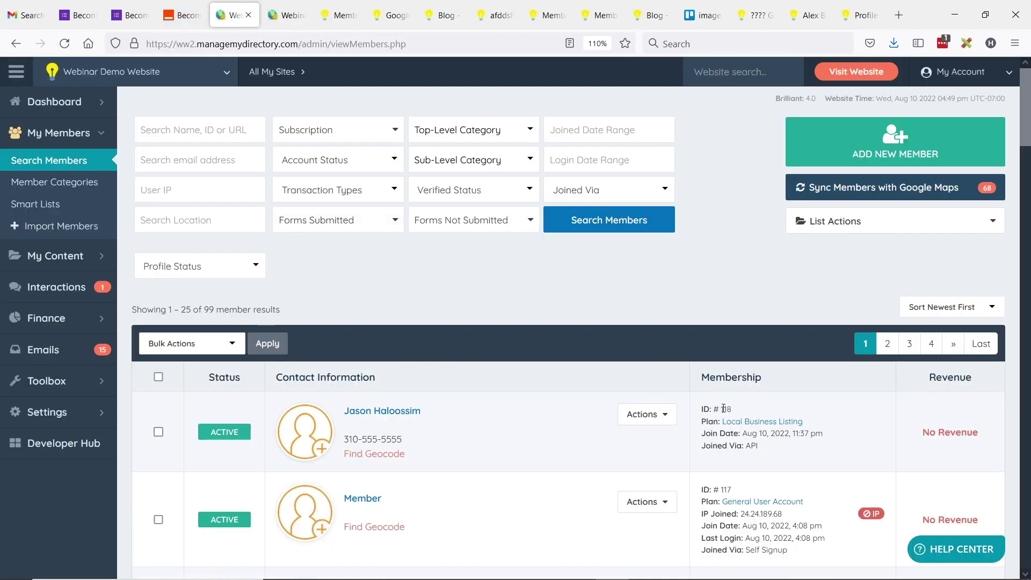
left_click_drag(721, 410, 737, 412)
key("F5")
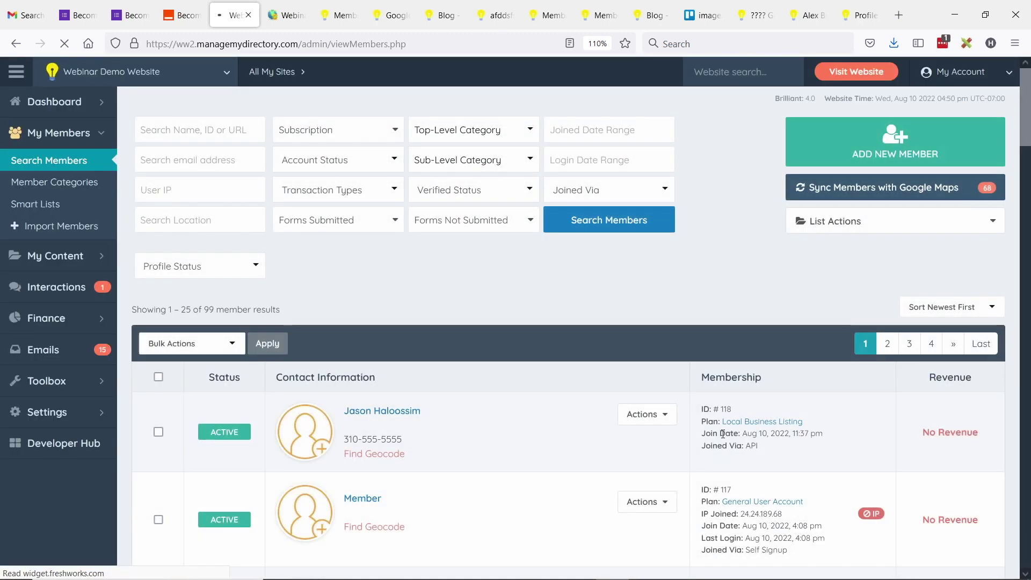
Step: Open the errored run in Zap history and review Brilliant Directories' duplicated-email error
left_click(182, 15)
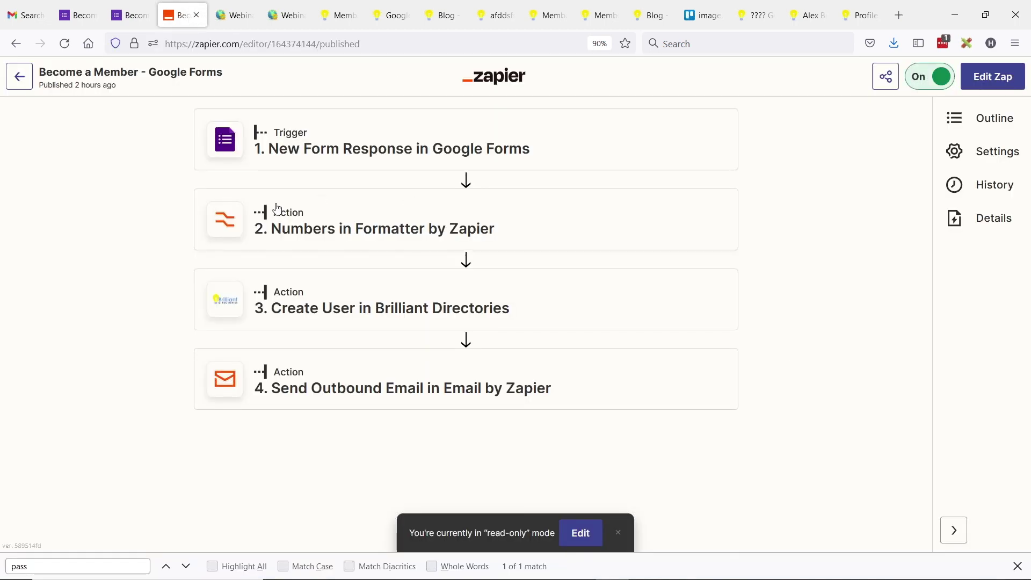
left_click(990, 189)
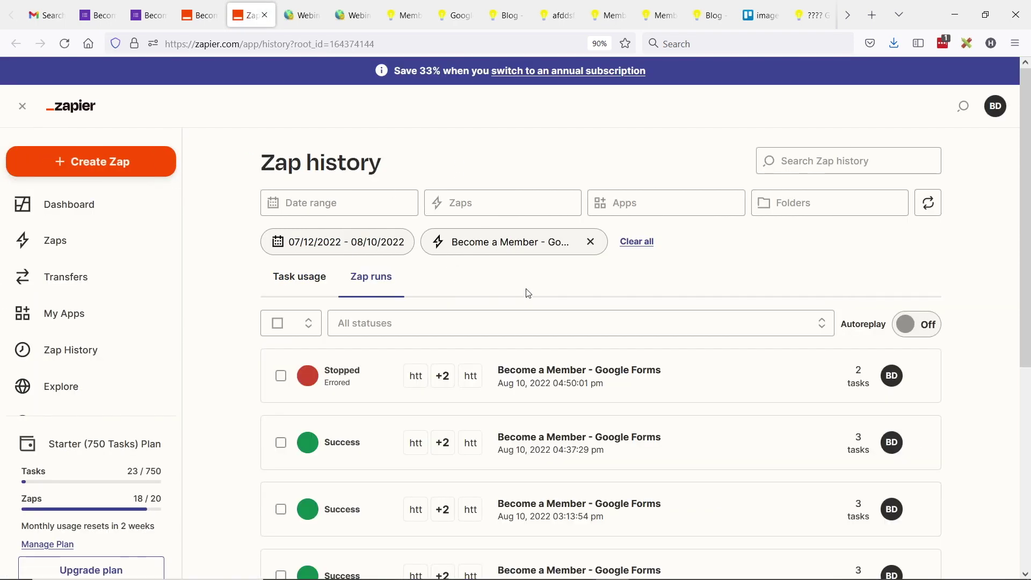
left_click(343, 374)
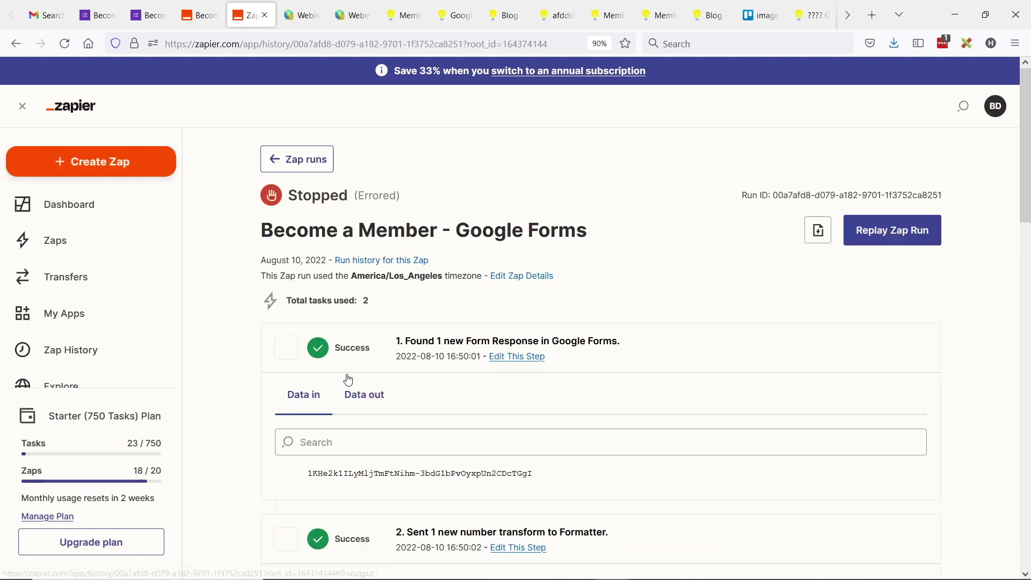
scroll(378, 297, "down", 15)
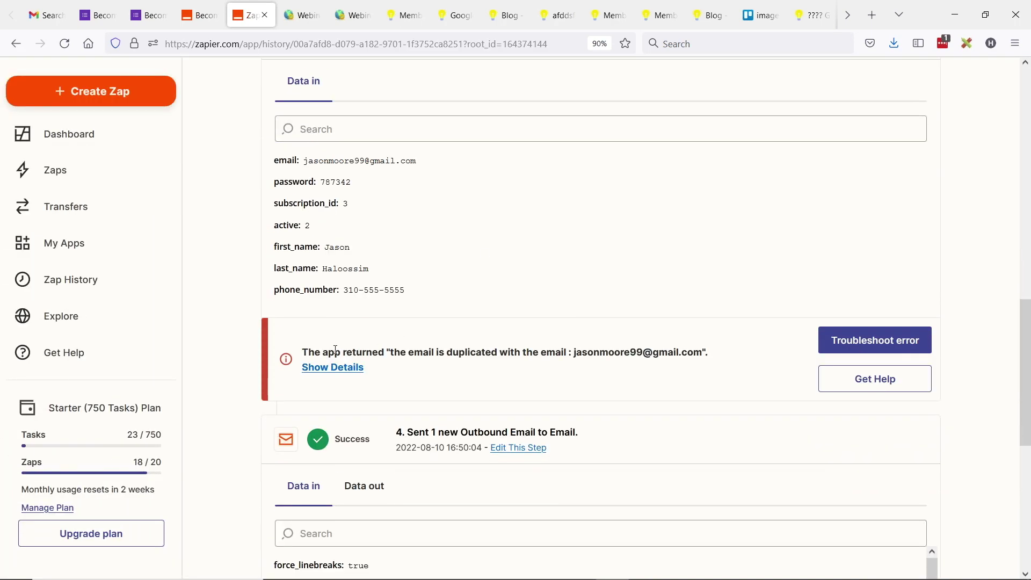
scroll(399, 321, "up", 2)
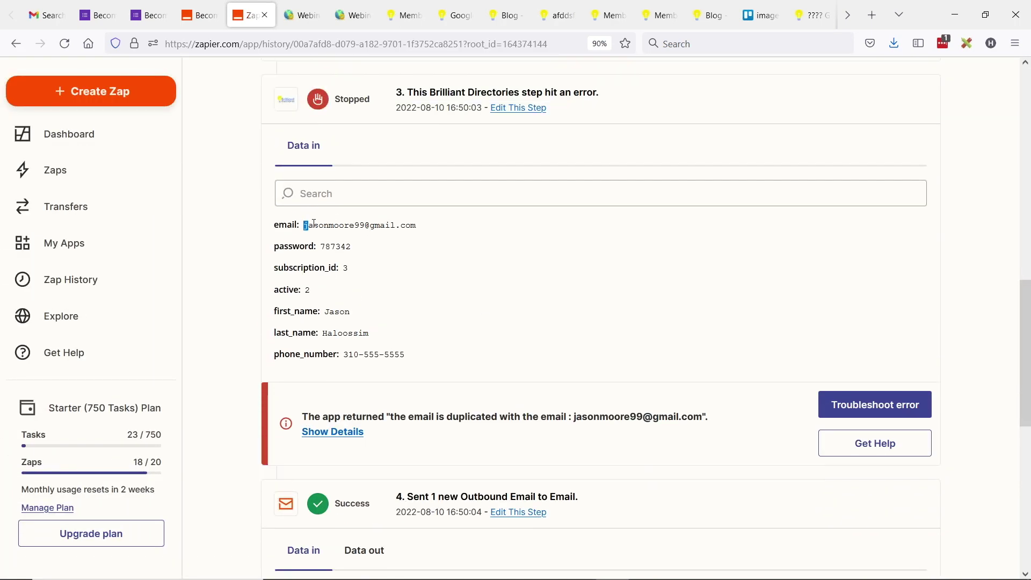
left_click_drag(314, 223, 419, 228)
key("ctrl+c")
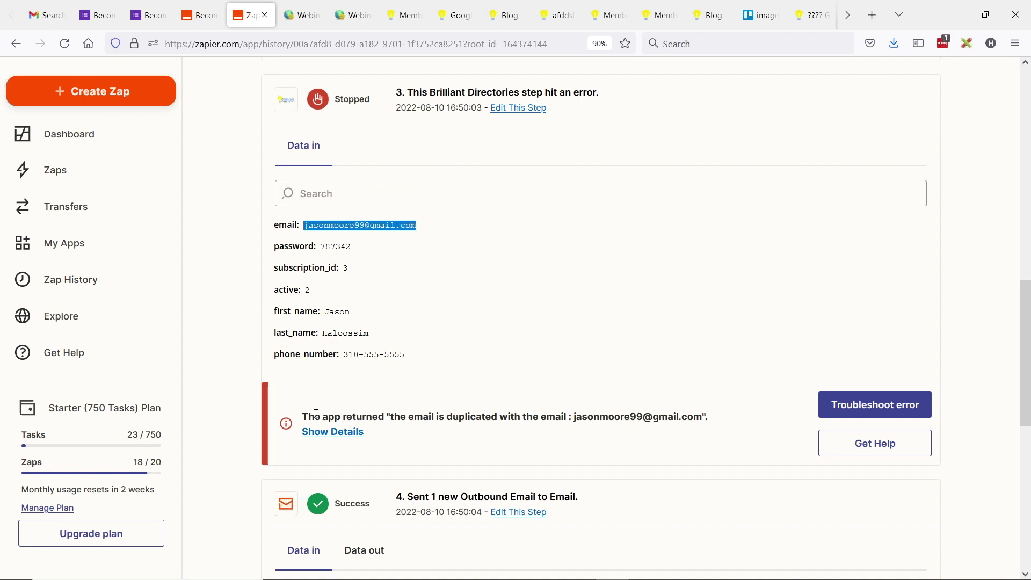
left_click_drag(304, 415, 519, 416)
left_click(519, 418)
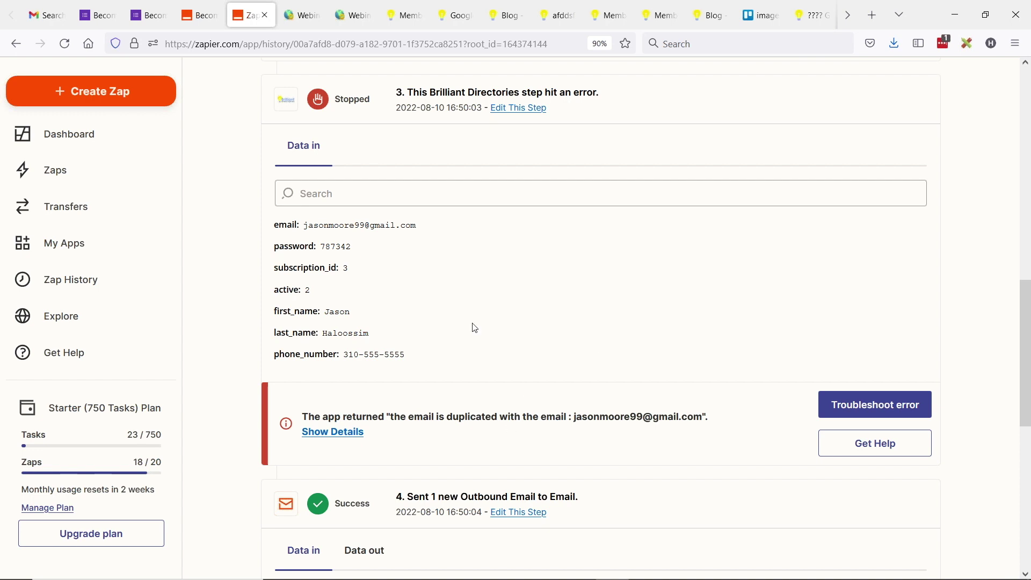
left_click(314, 4)
Step: Search the members by the test applicant's email, finding existing member ID 42
left_click(263, 166)
key("ctrl+v")
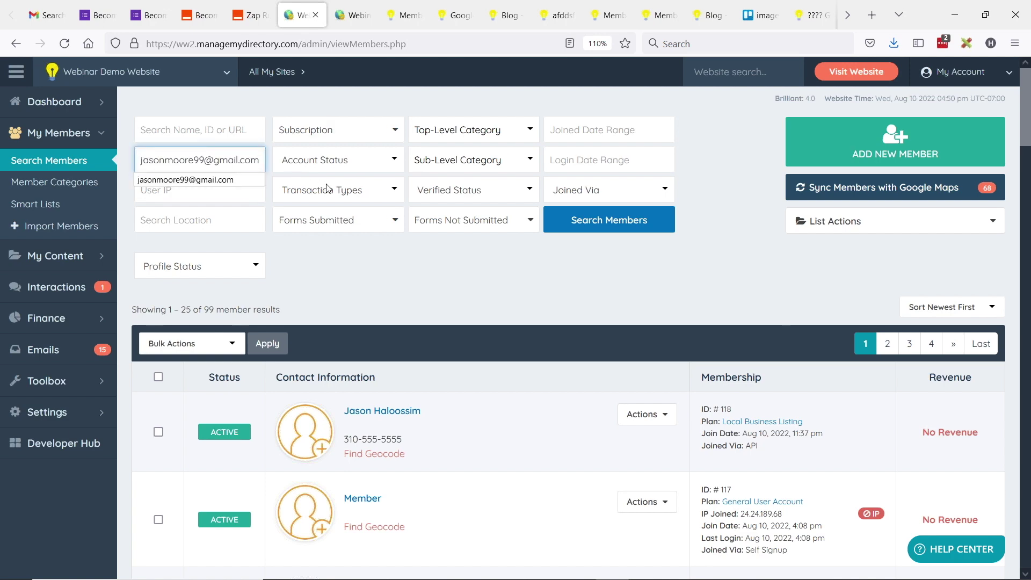
key("Return")
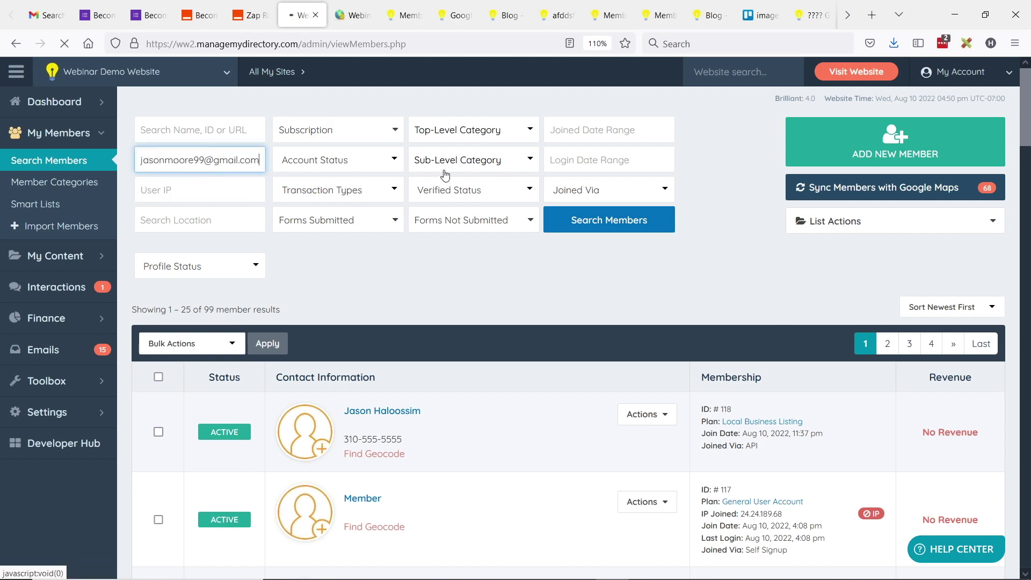
scroll(591, 274, "down", 1)
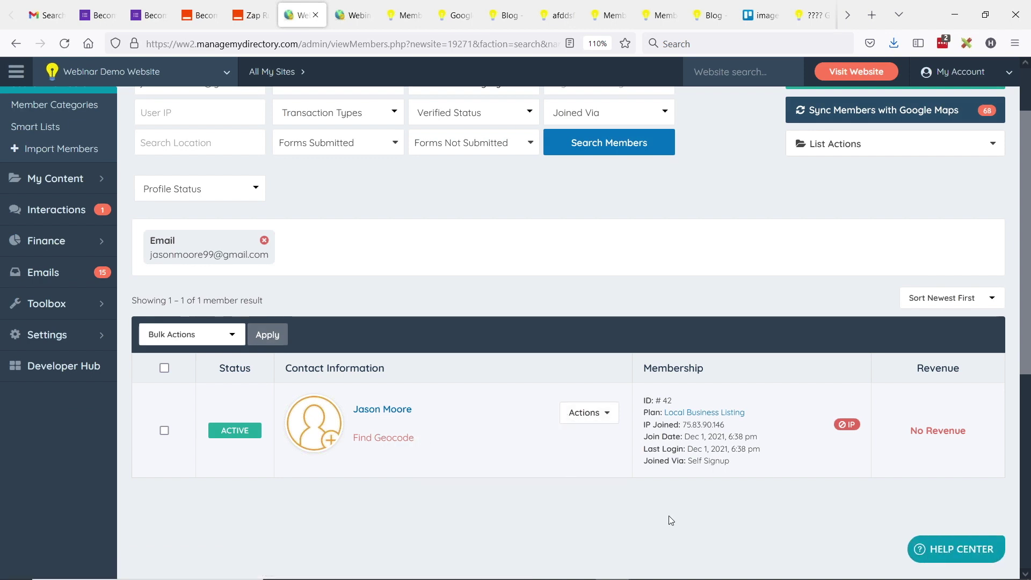
left_click_drag(664, 401, 679, 403)
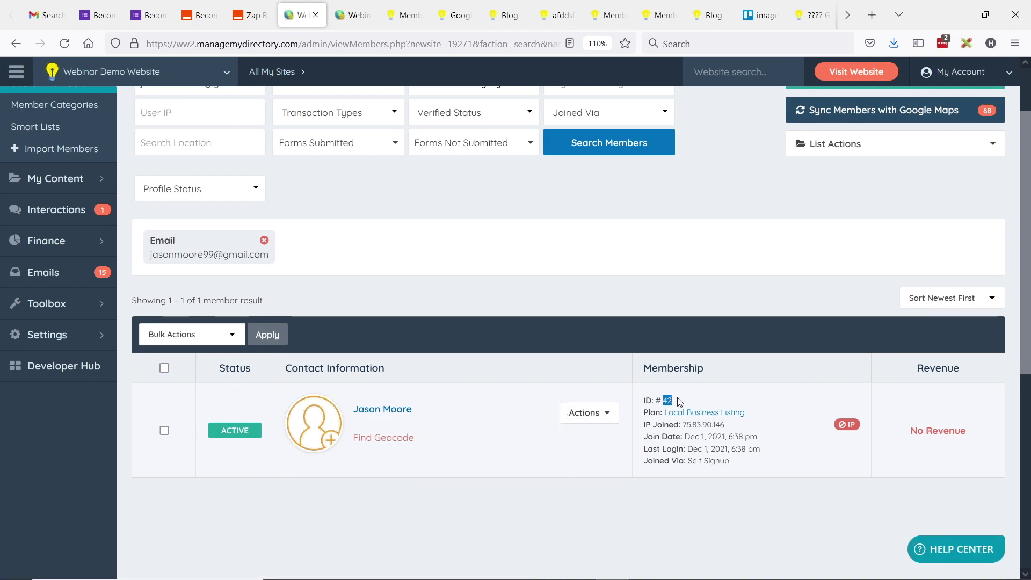
Step: Bulk-delete member 42 along with its images and files
left_click(165, 368)
left_click(195, 340)
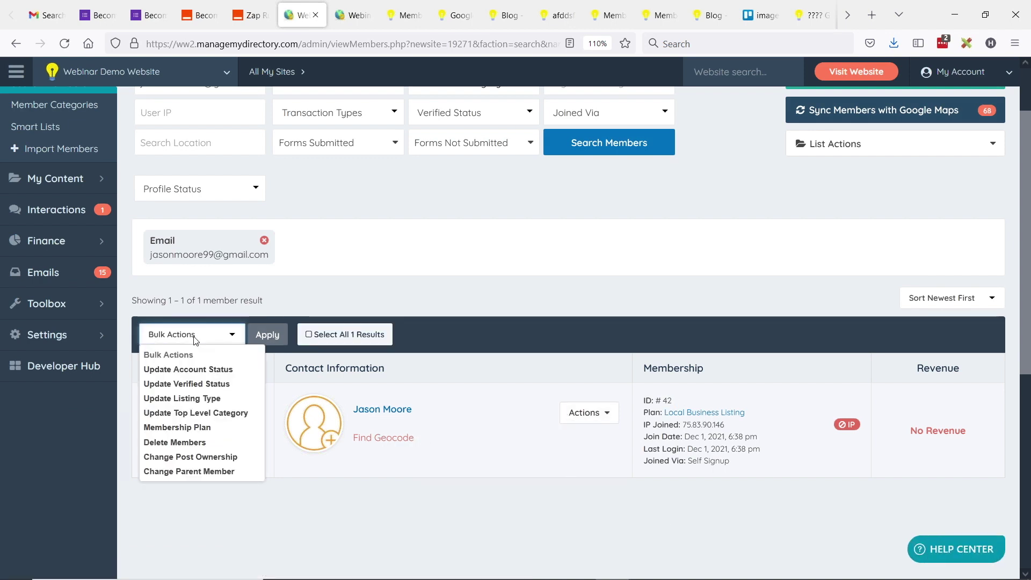
left_click(185, 442)
left_click(268, 342)
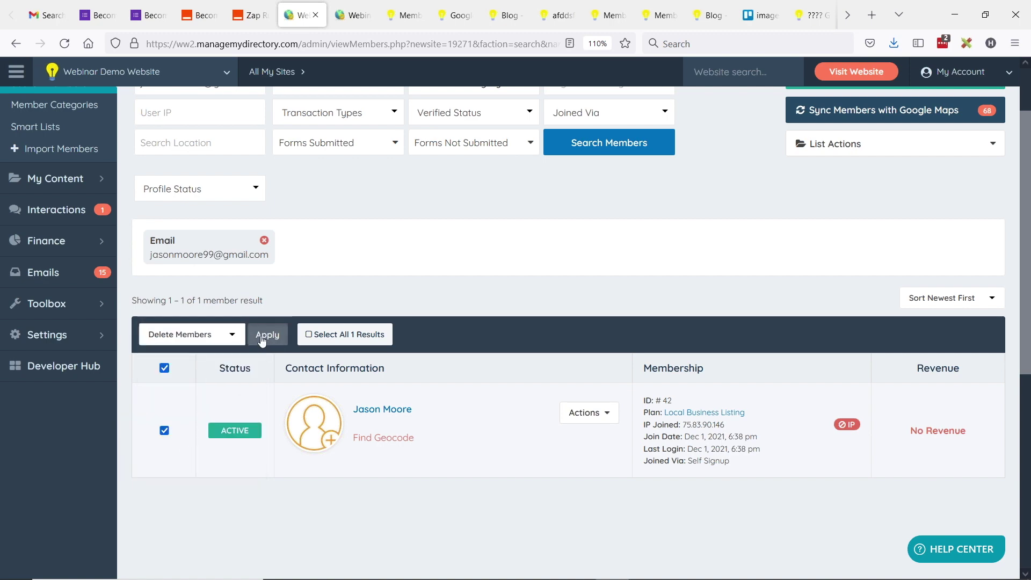
left_click(465, 291)
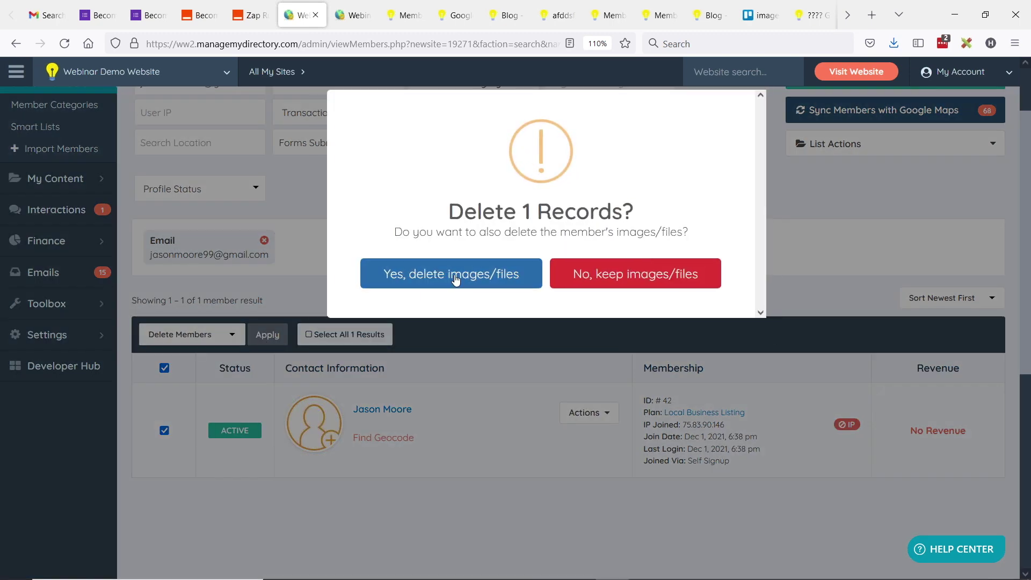
left_click(455, 274)
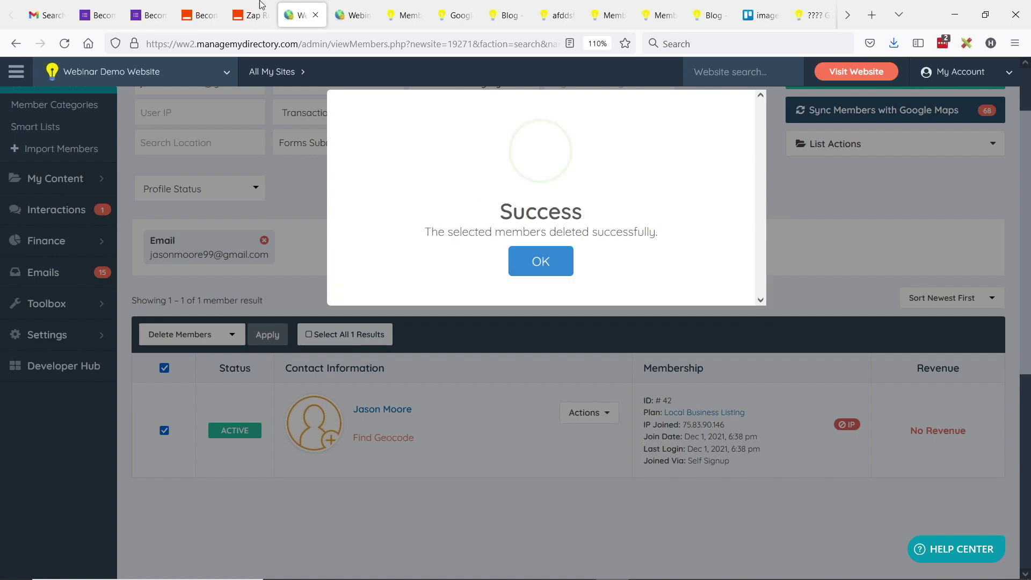
left_click(252, 15)
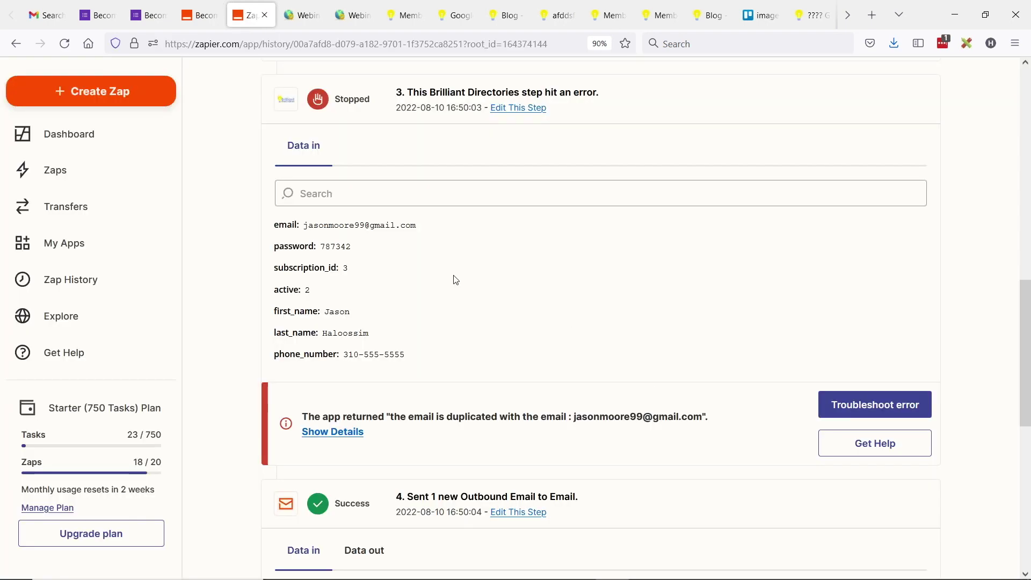
scroll(378, 398, "down", 1)
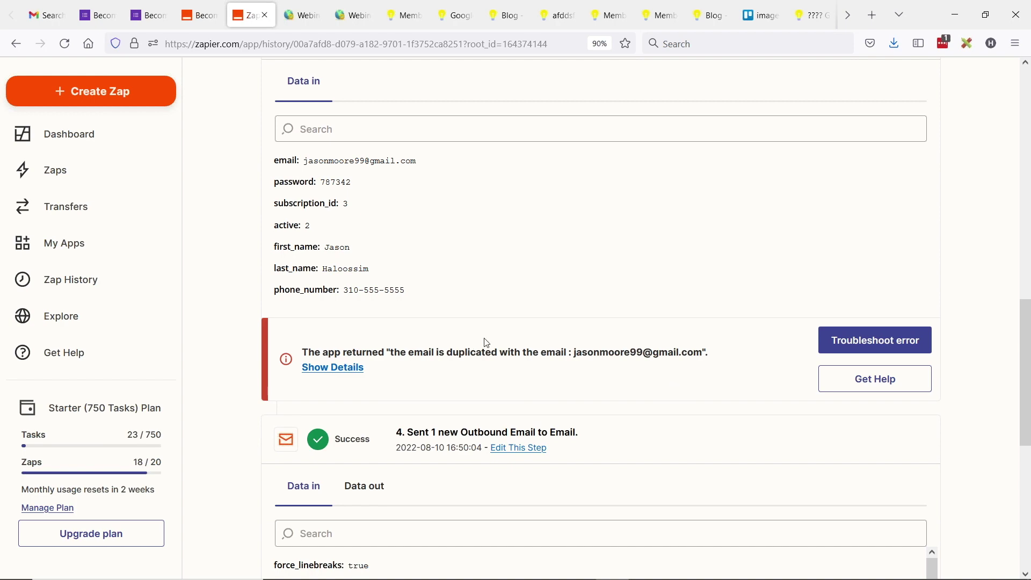
scroll(486, 342, "up", 7)
left_click(301, 15)
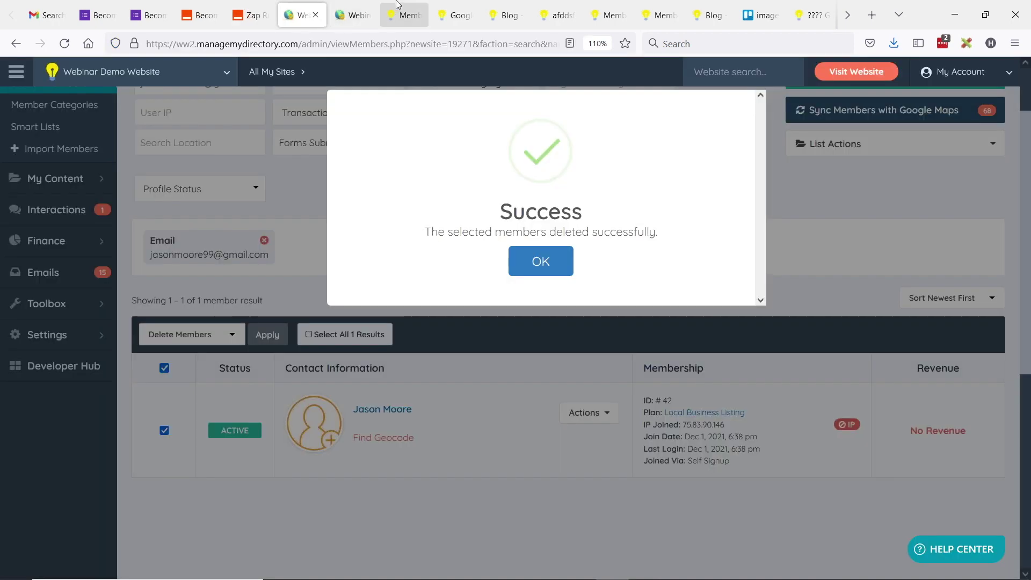
Step: Refill the sign-up form with the test applicant's email, names and phone number and submit it
left_click(455, 15)
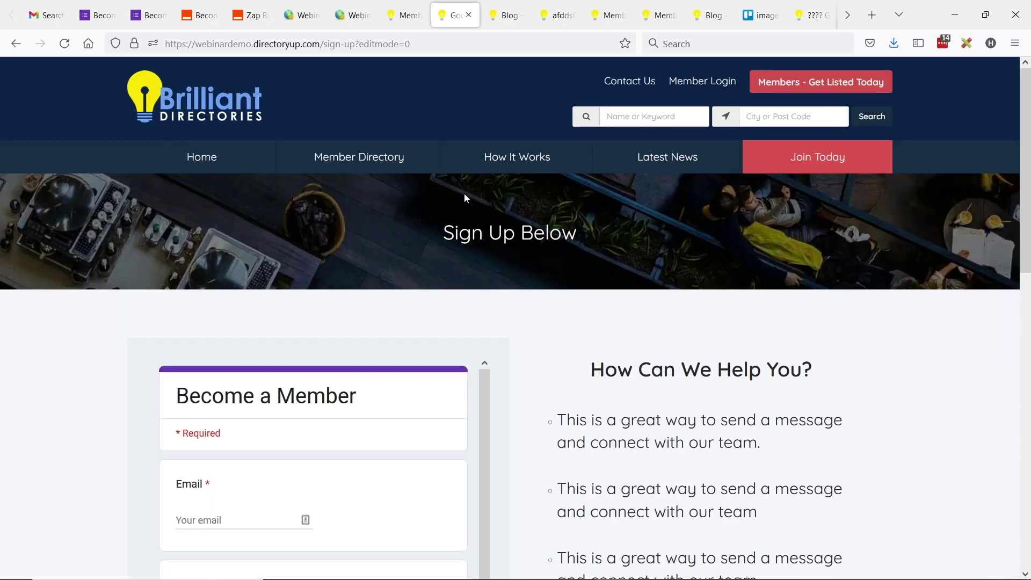
scroll(464, 193, "down", 4)
left_click(234, 306)
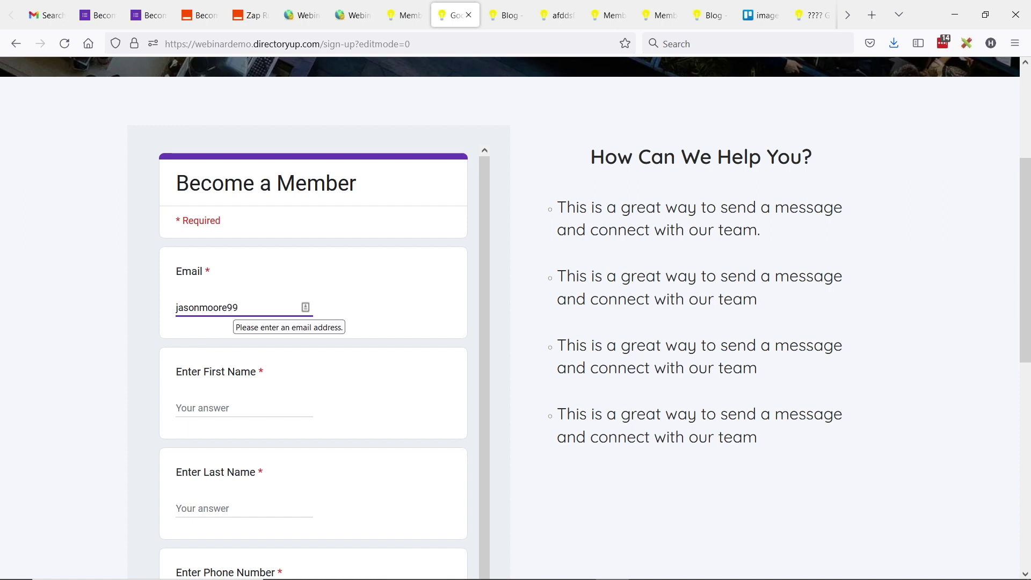
key("Tab")
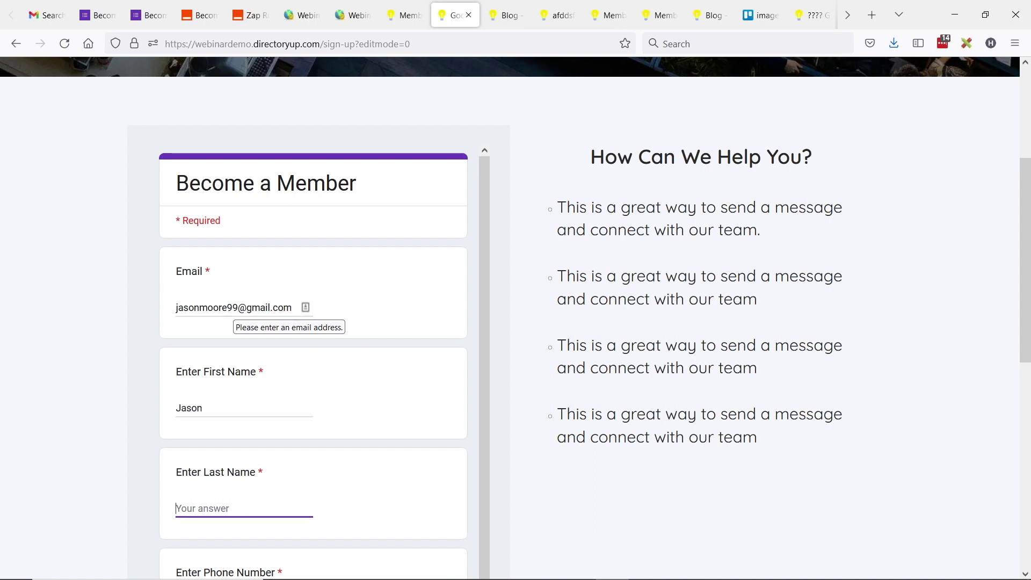
key("Tab")
type("310")
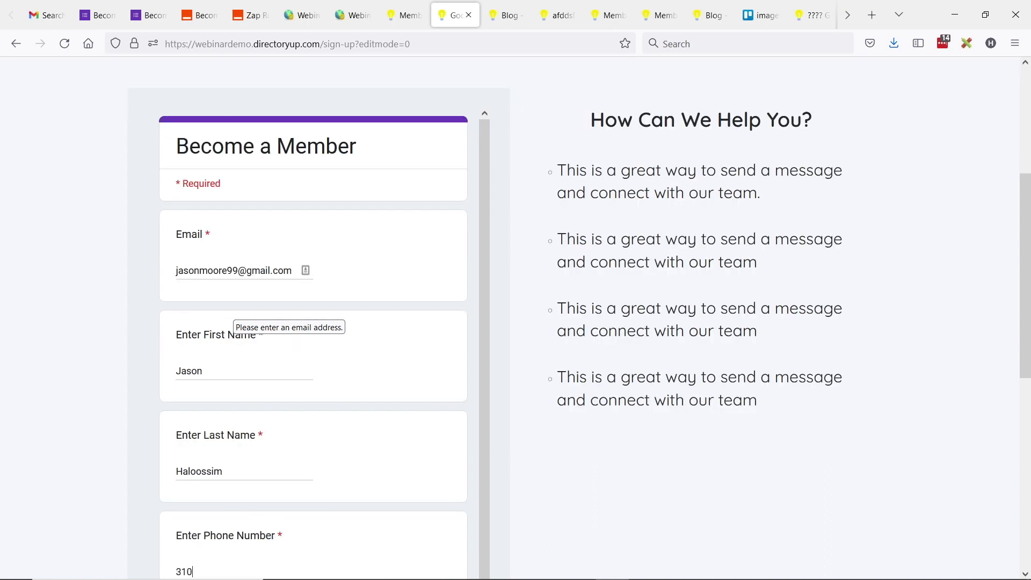
type("-555-5555")
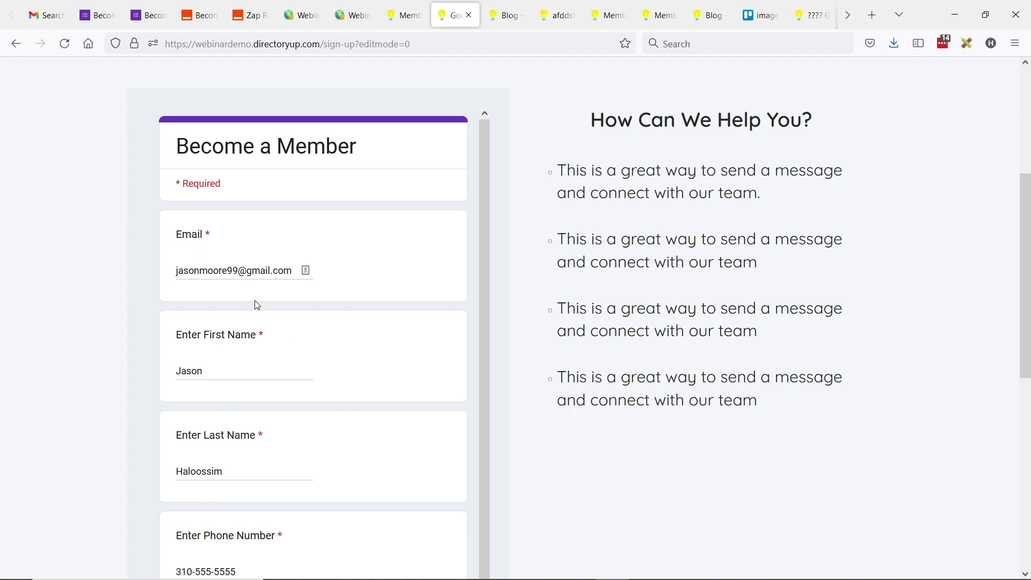
scroll(257, 376, "down", 2)
left_click(191, 508)
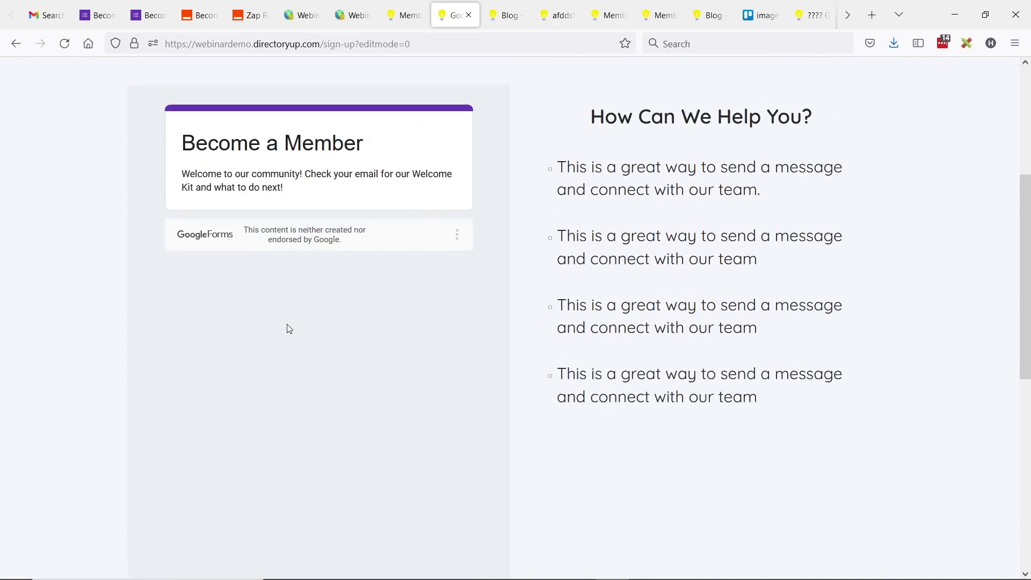
left_click(251, 15)
scroll(396, 329, "up", 5)
key("ctrl+Tab")
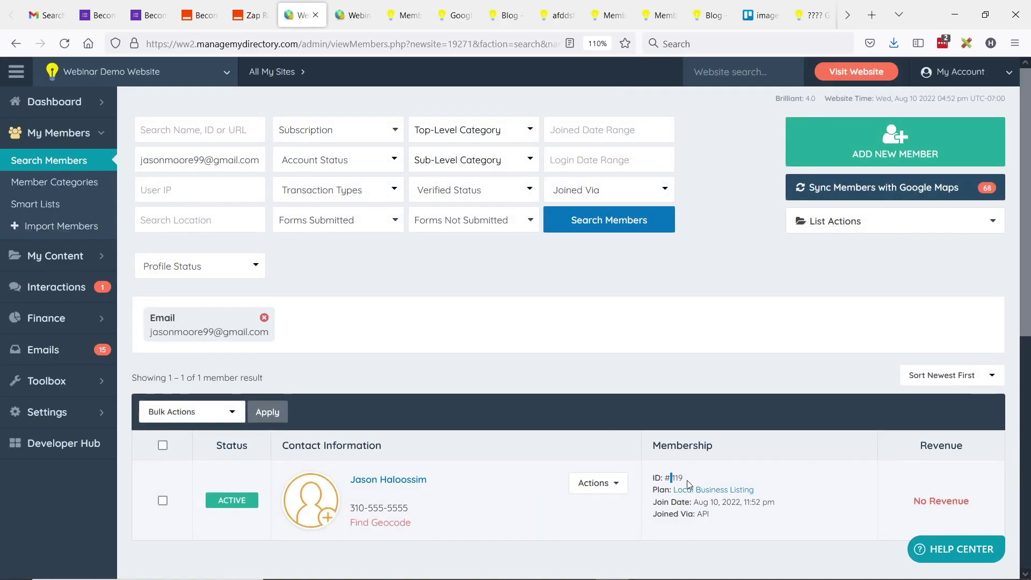
Step: Rerun the email member search to verify the new member ID 119 joined via API
left_click_drag(672, 478, 687, 484)
left_click_drag(149, 160, 277, 169)
left_click(81, 160)
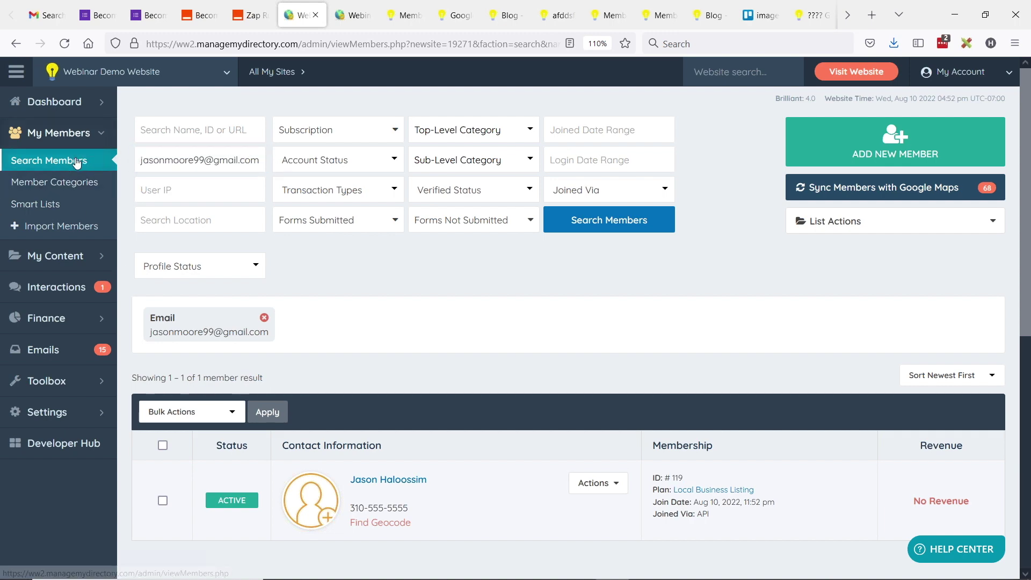
left_click(251, 15)
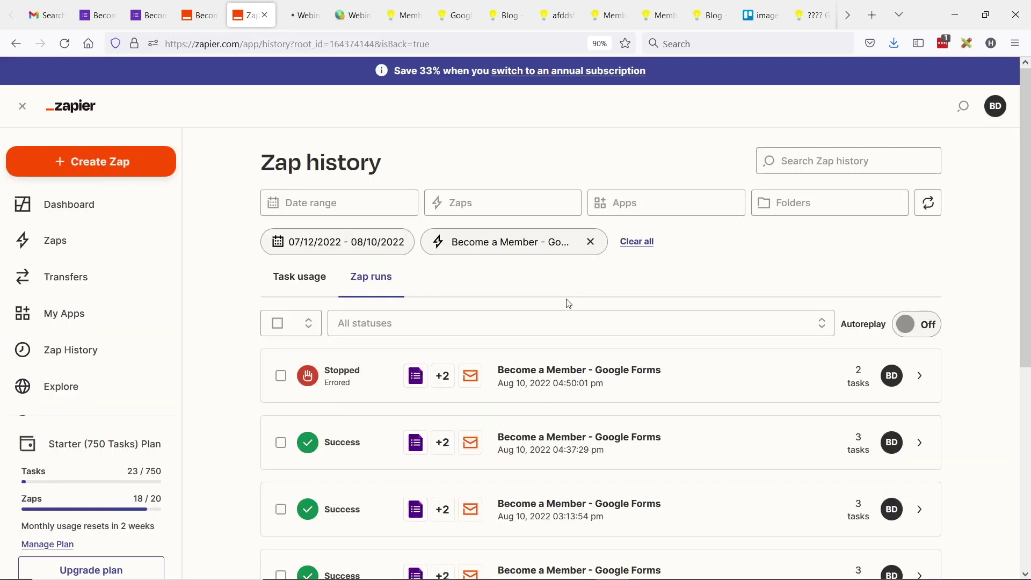
Step: Refresh Zap history and open the 04:52:11 pm successful run to its Sent Outbound Email step
left_click(65, 43)
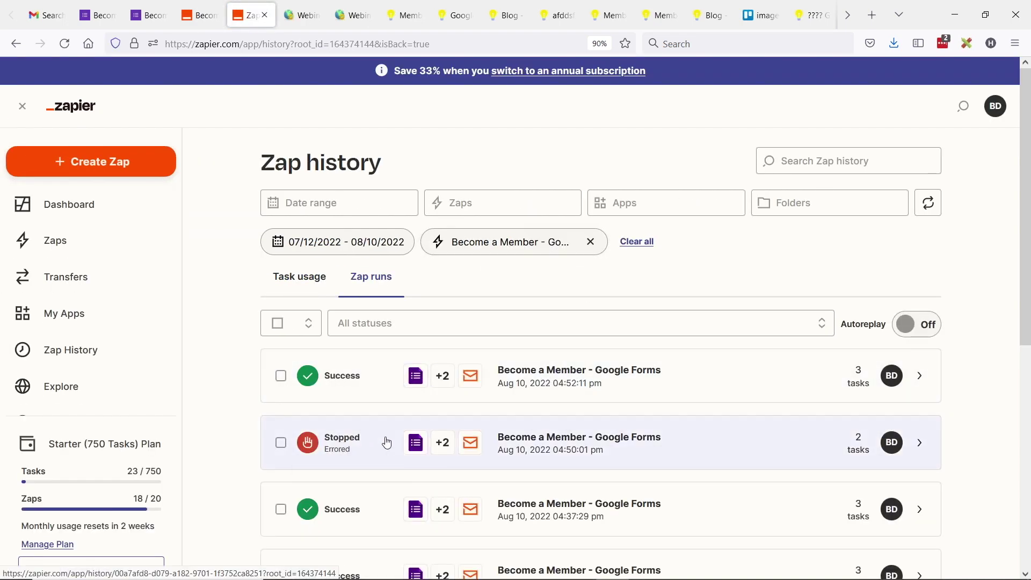
left_click(710, 376)
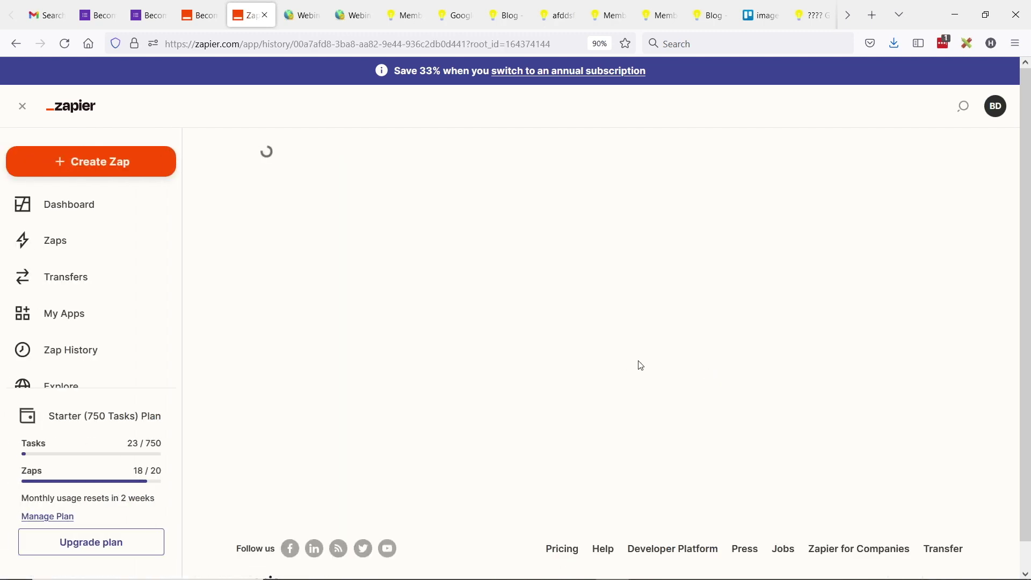
scroll(538, 278, "down", 3)
scroll(538, 277, "down", 1)
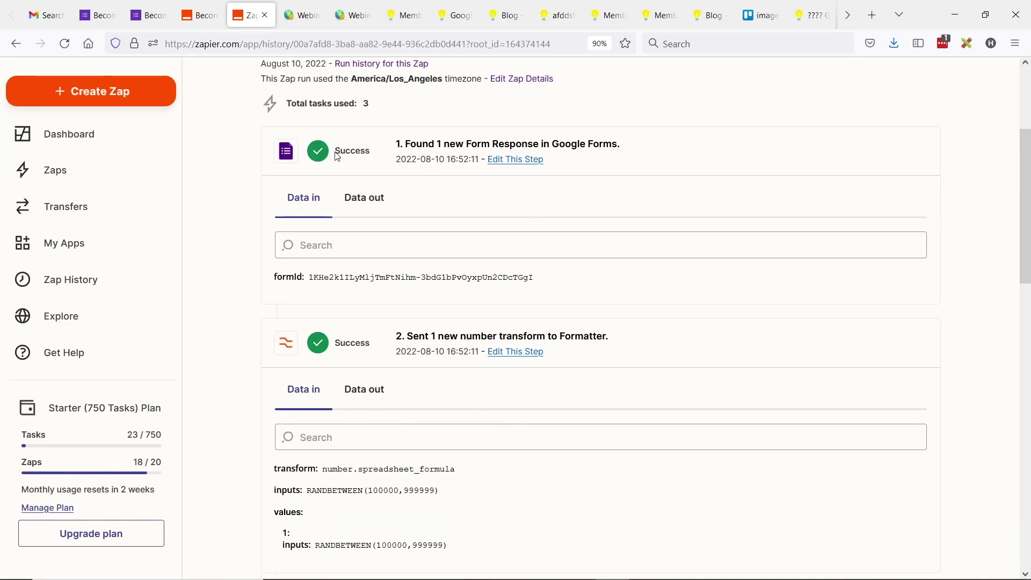
scroll(405, 243, "up", 4)
scroll(572, 323, "down", 5)
scroll(573, 322, "down", 12)
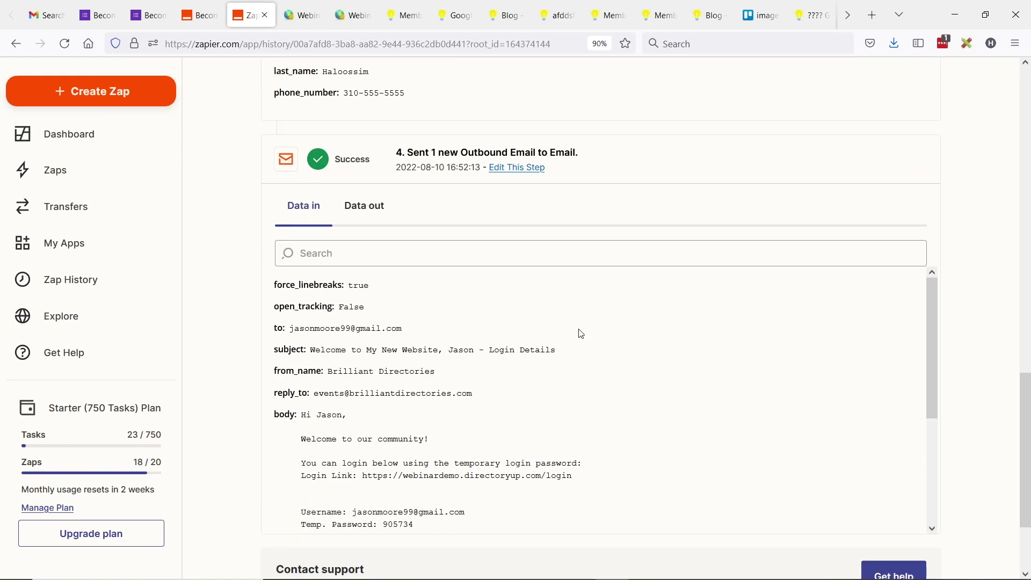
left_click_drag(413, 150, 533, 145)
Step: In Gmail, open the login-details welcome email and highlight its temporary password sentence
left_click(46, 15)
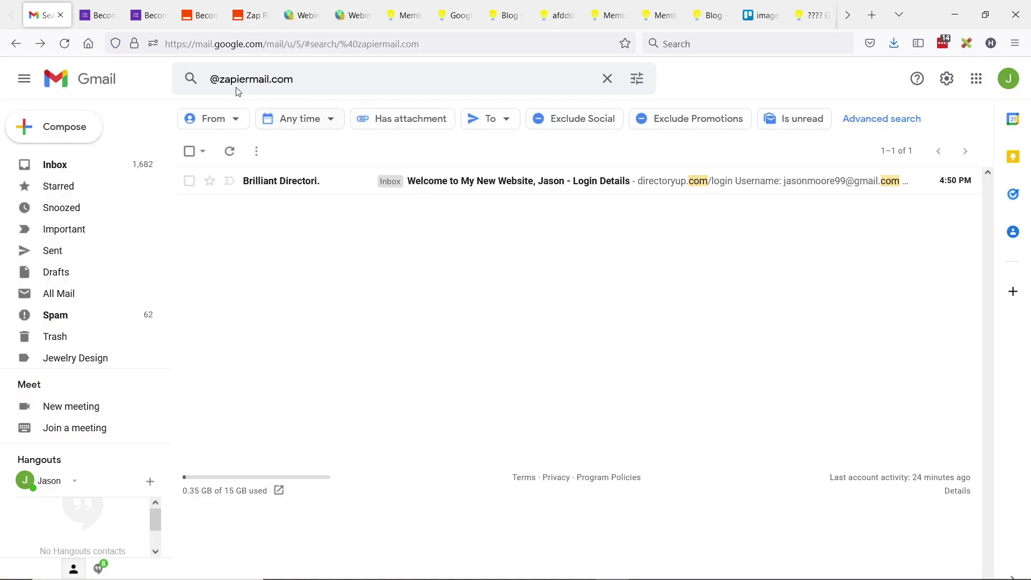
left_click(311, 186)
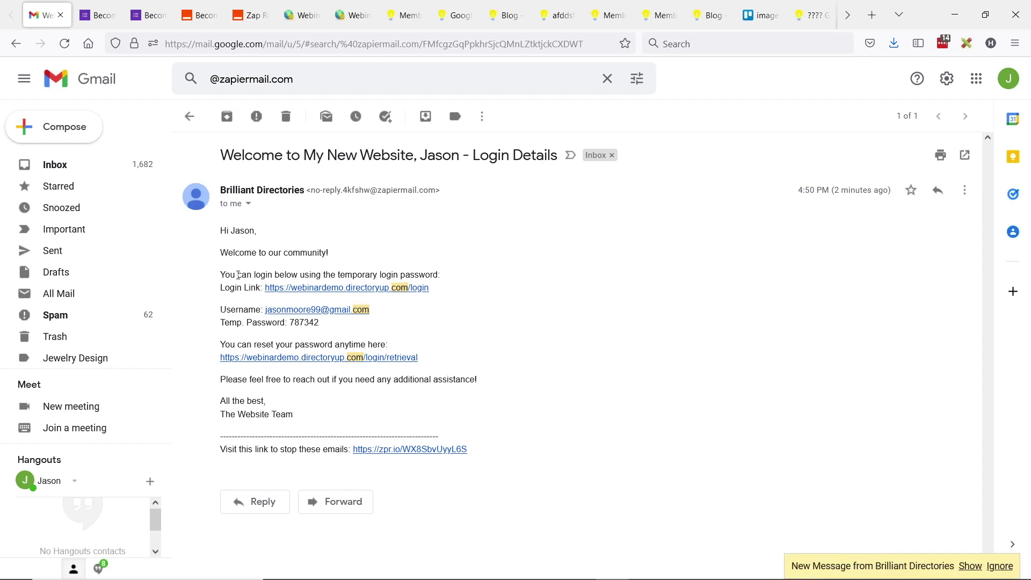
left_click_drag(235, 274, 425, 273)
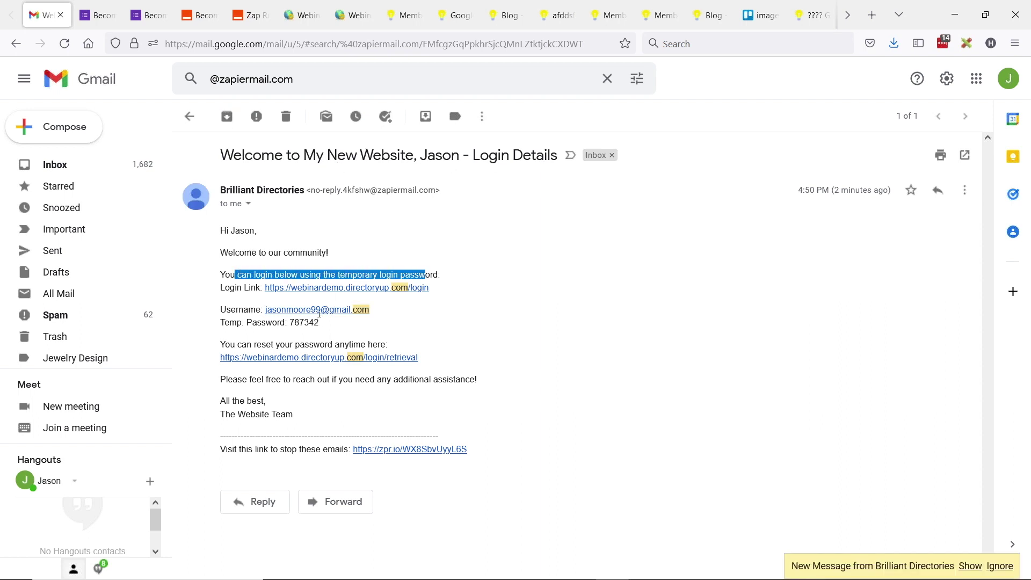
Step: Show the newer 4:52 PM welcome email in full, then return to the presentation slides
left_click(971, 567)
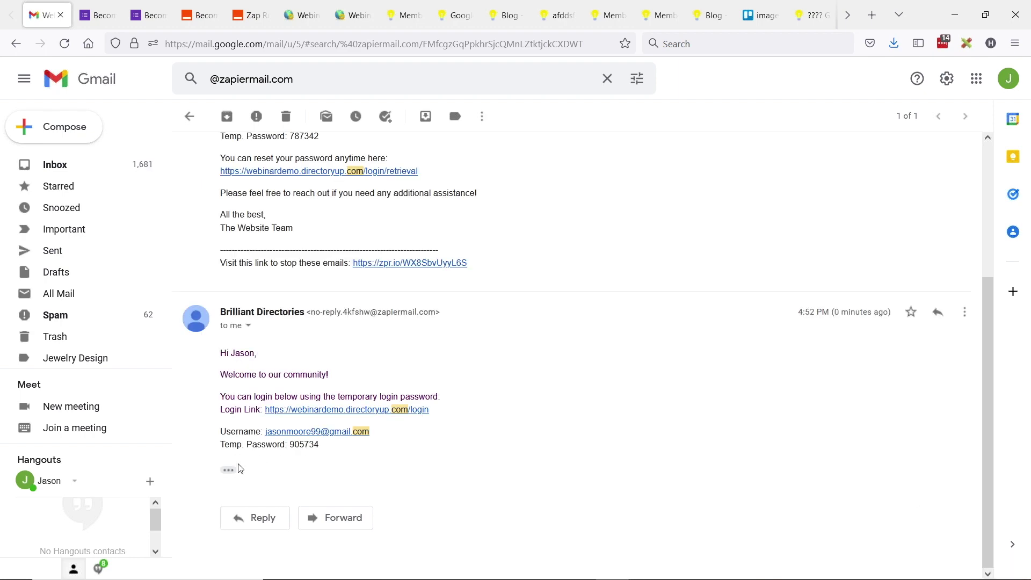
left_click(230, 469)
scroll(328, 298, "down", 3)
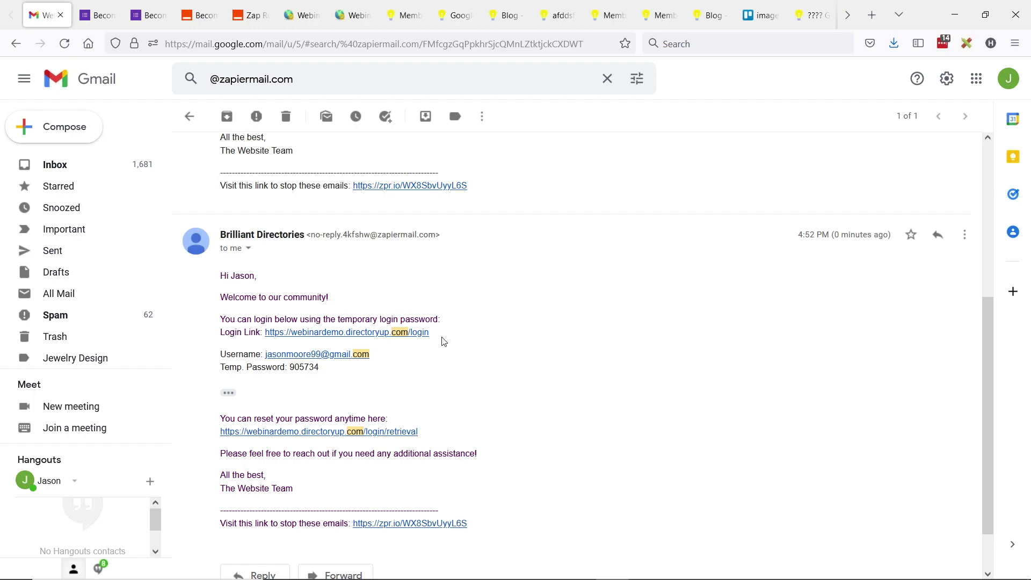
key("alt+Tab")
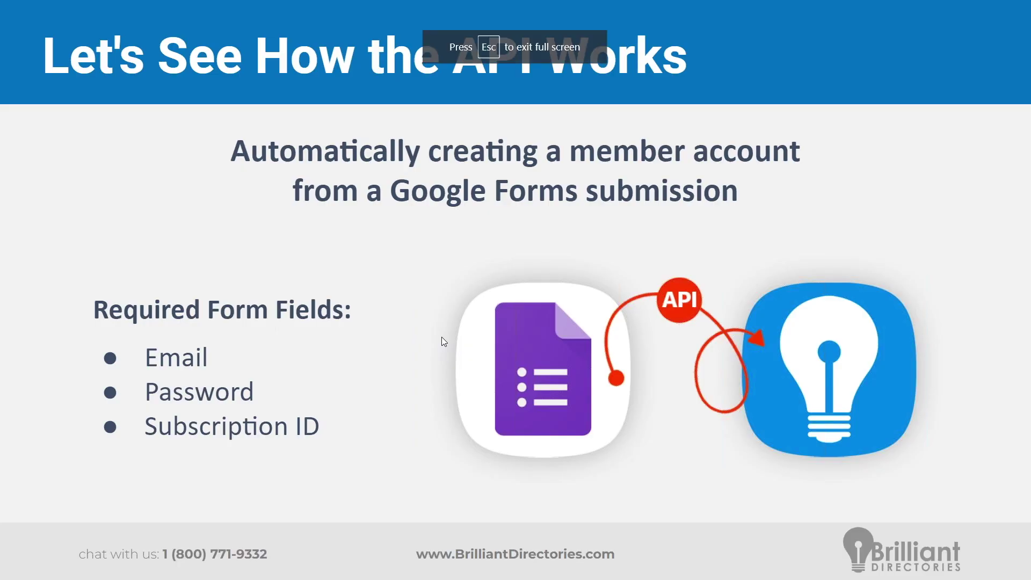